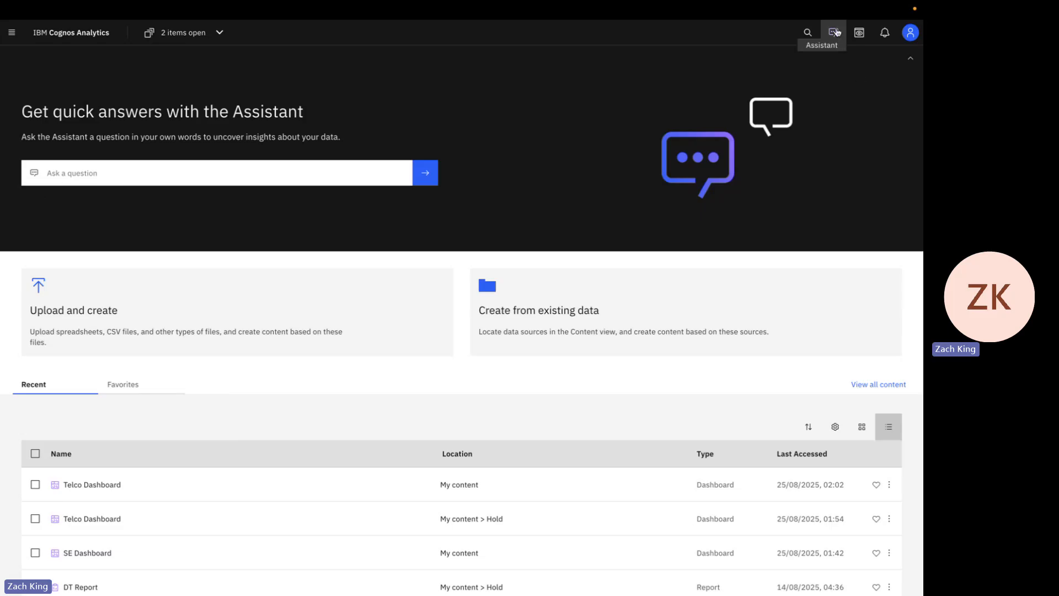
Ask the Assistant for "help" from the home page, and close and reopen its conversation.
{"action": "left_click", "coordinate": [326, 166]}
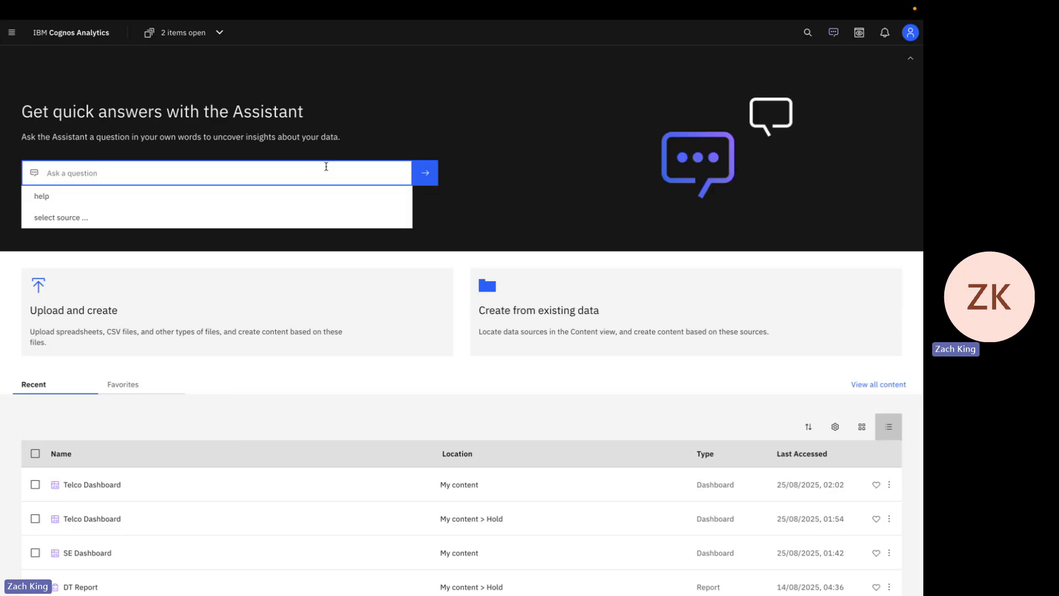
{"action": "left_click", "coordinate": [320, 201]}
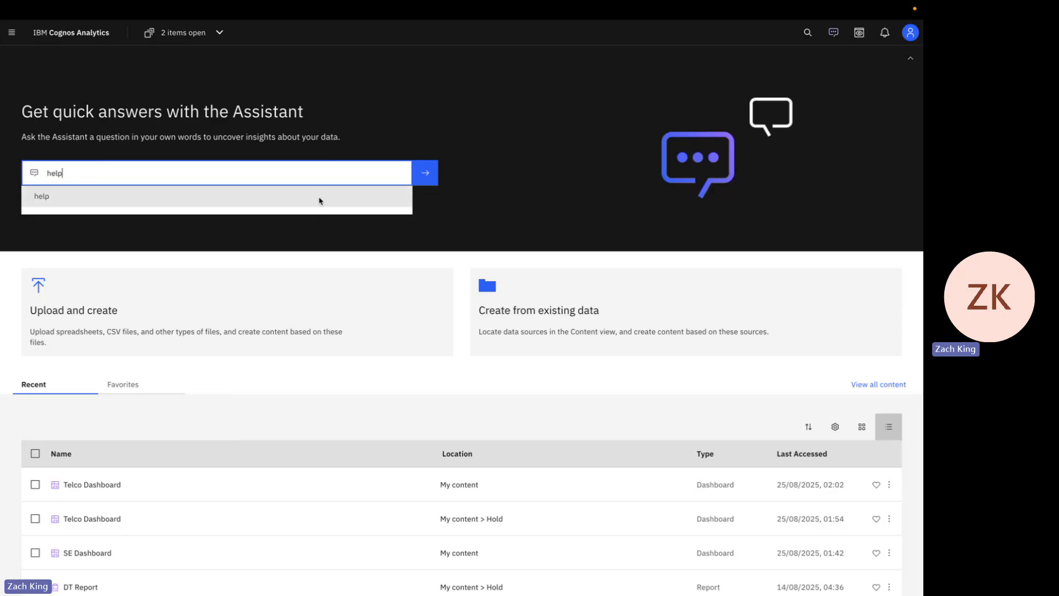
{"action": "left_click", "coordinate": [424, 175]}
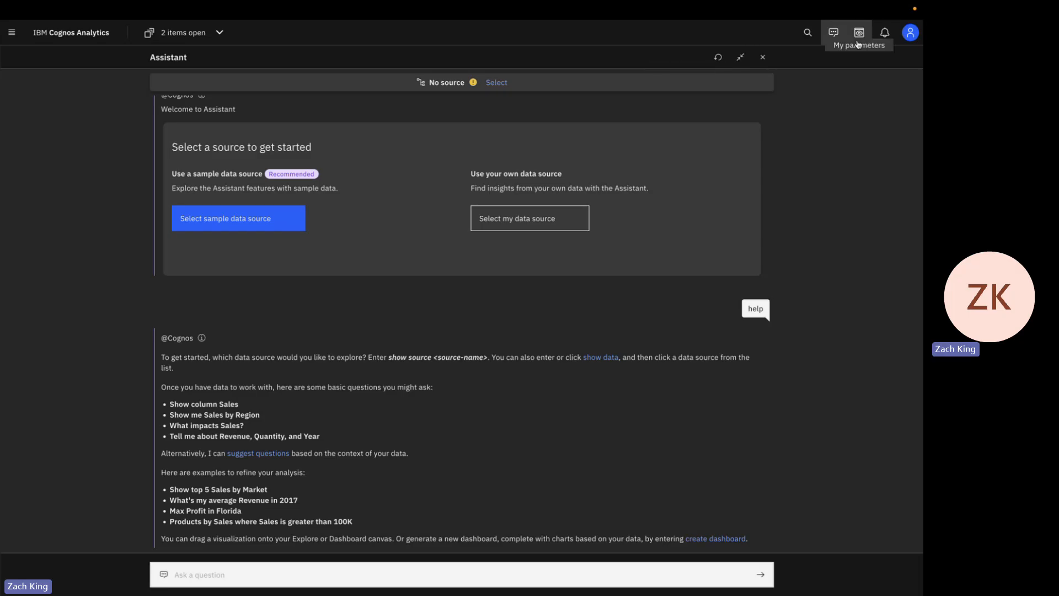
{"action": "left_click", "coordinate": [833, 32]}
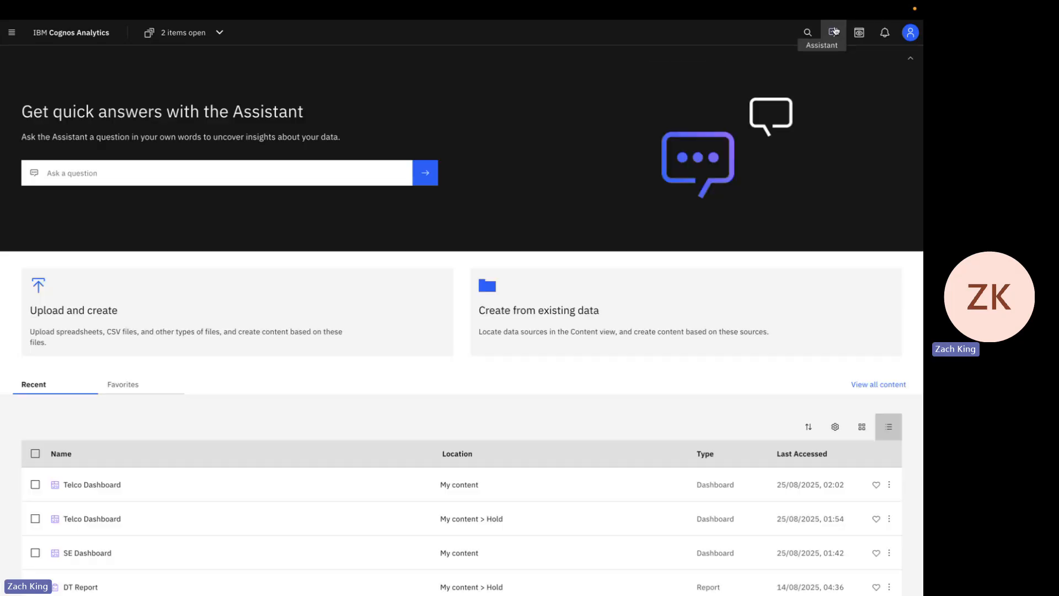
{"action": "left_click", "coordinate": [835, 31]}
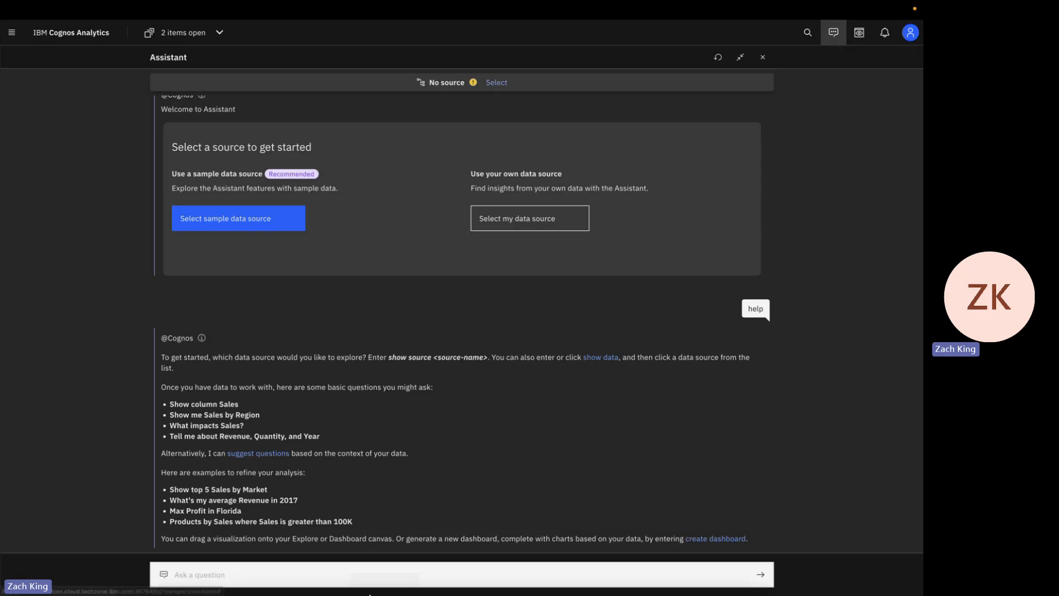
Set the Assistant's data source to the SE-DM data module from My content.
{"action": "left_click", "coordinate": [434, 580]}
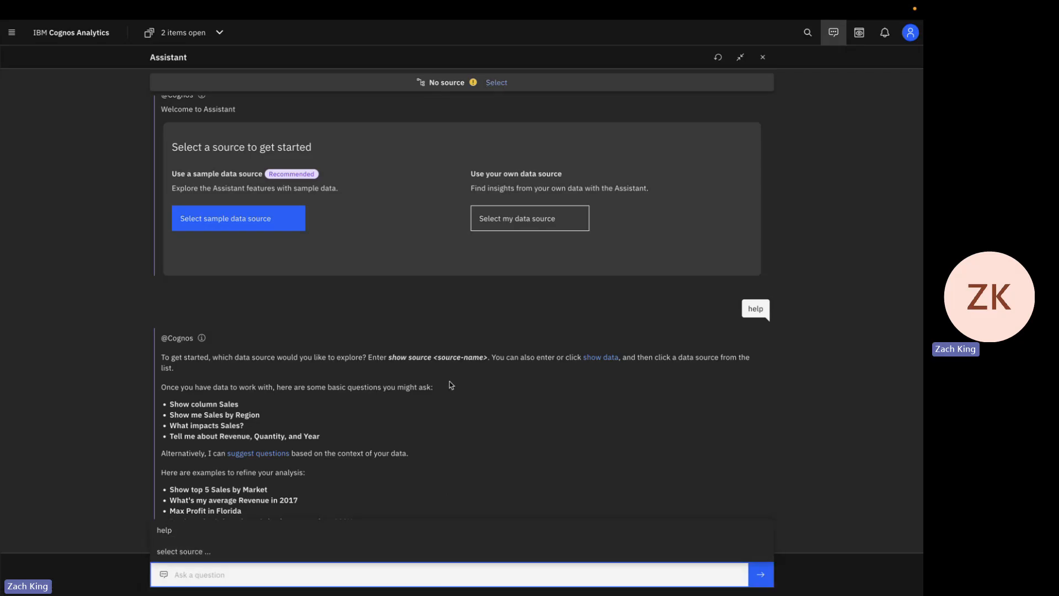
{"action": "left_click", "coordinate": [496, 82]}
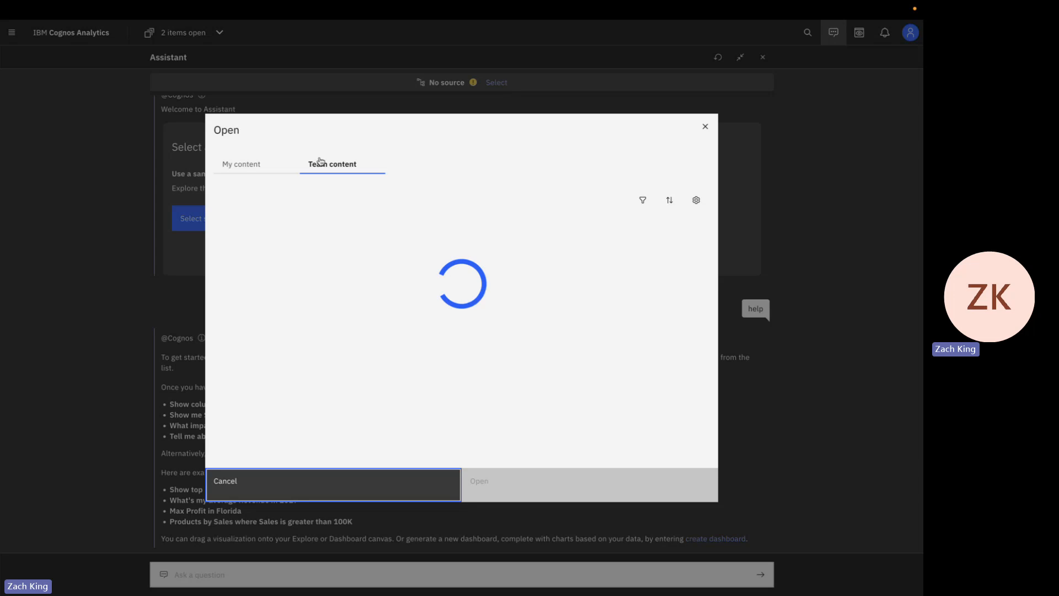
{"action": "left_click", "coordinate": [251, 164]}
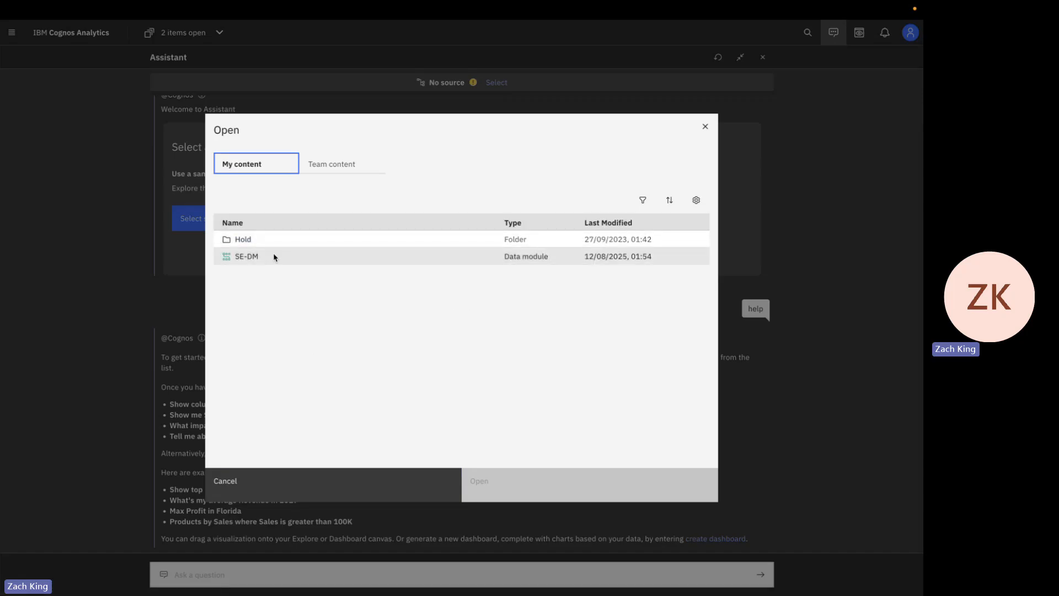
{"action": "left_click", "coordinate": [274, 256]}
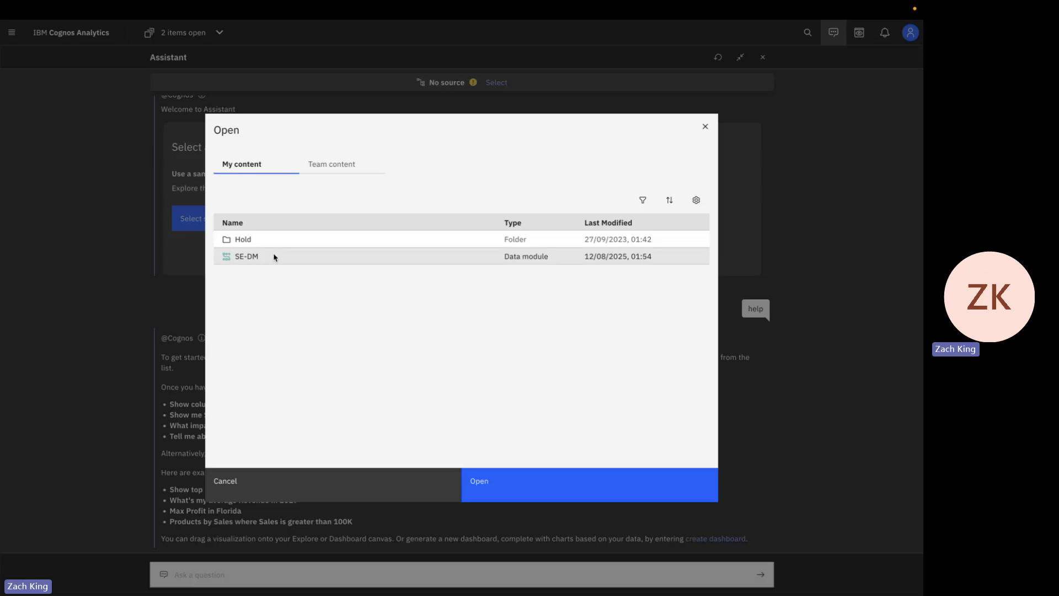
{"action": "left_click", "coordinate": [593, 483]}
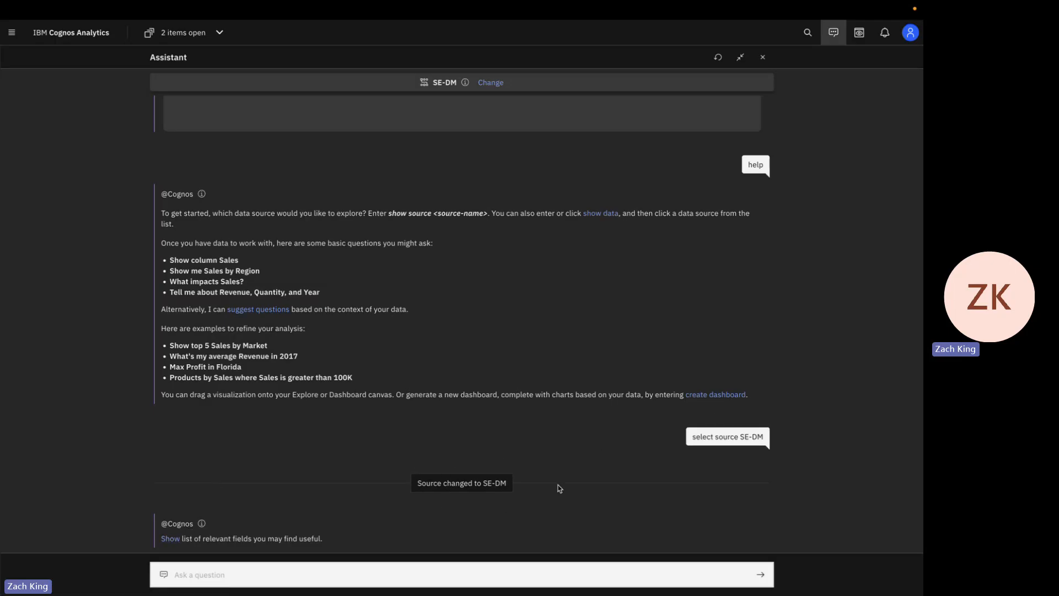
List the relevant fields and, from the Assistant's suggested questions, ask "Which Product Line has the top Revenue?".
{"action": "left_click", "coordinate": [170, 539]}
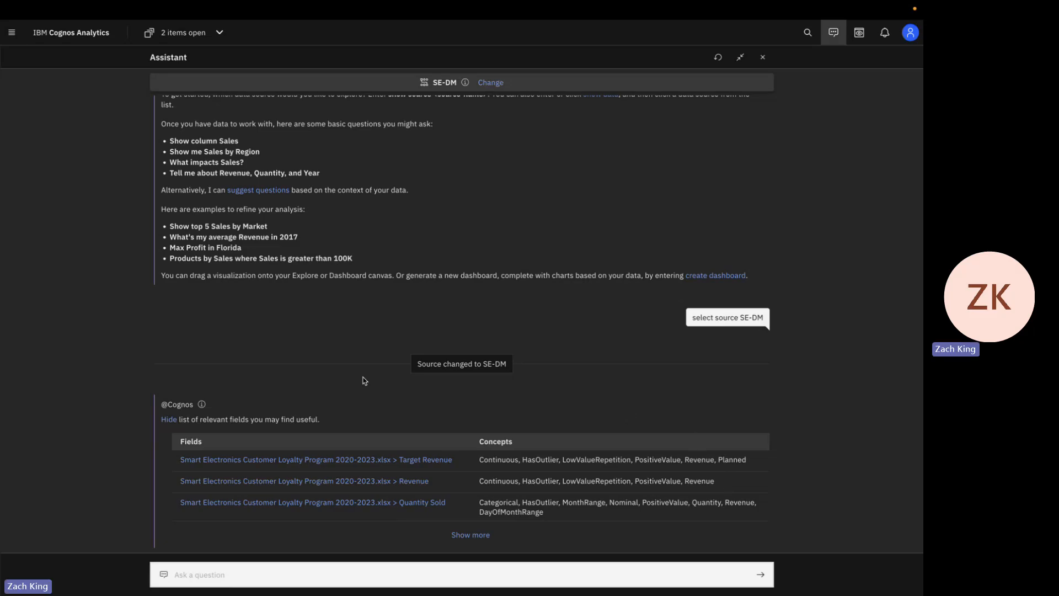
{"action": "left_click", "coordinate": [254, 191]}
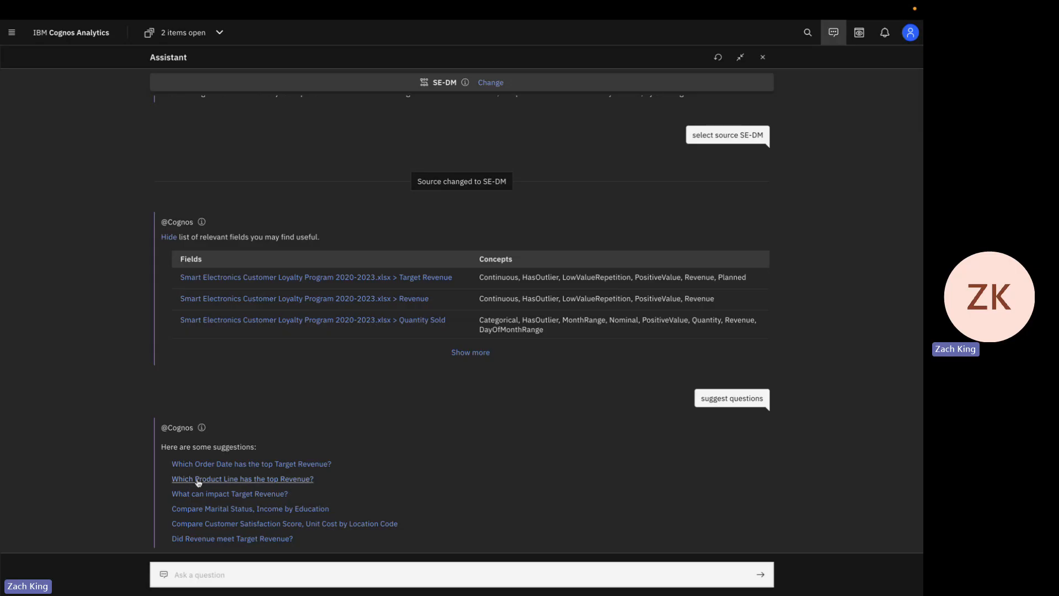
{"action": "left_click", "coordinate": [297, 479]}
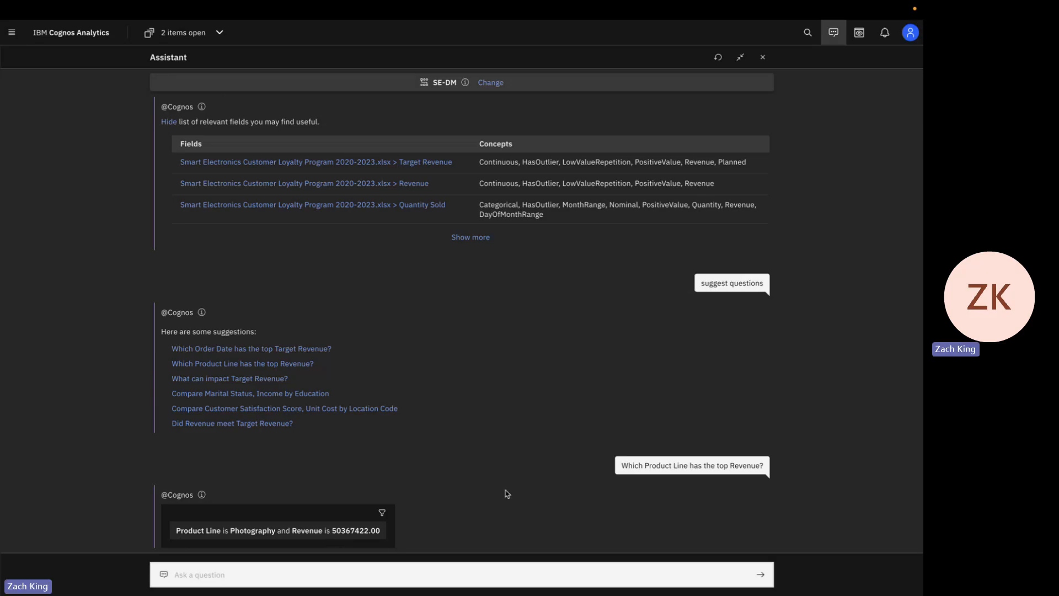
Ask the Assistant "show me revenue".
{"action": "left_click", "coordinate": [495, 567]}
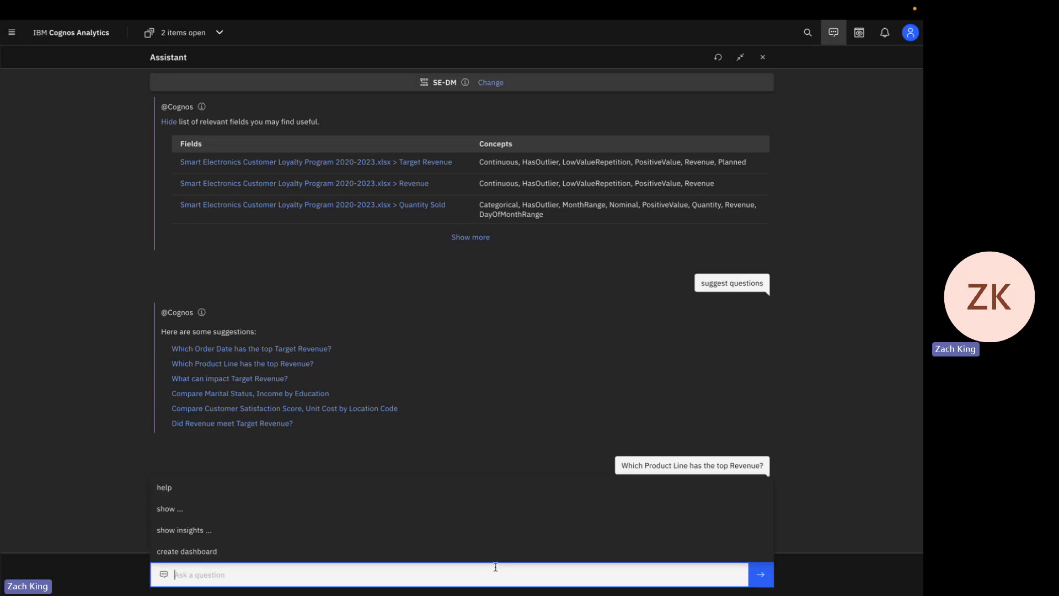
{"action": "type", "text": "show me reven"}
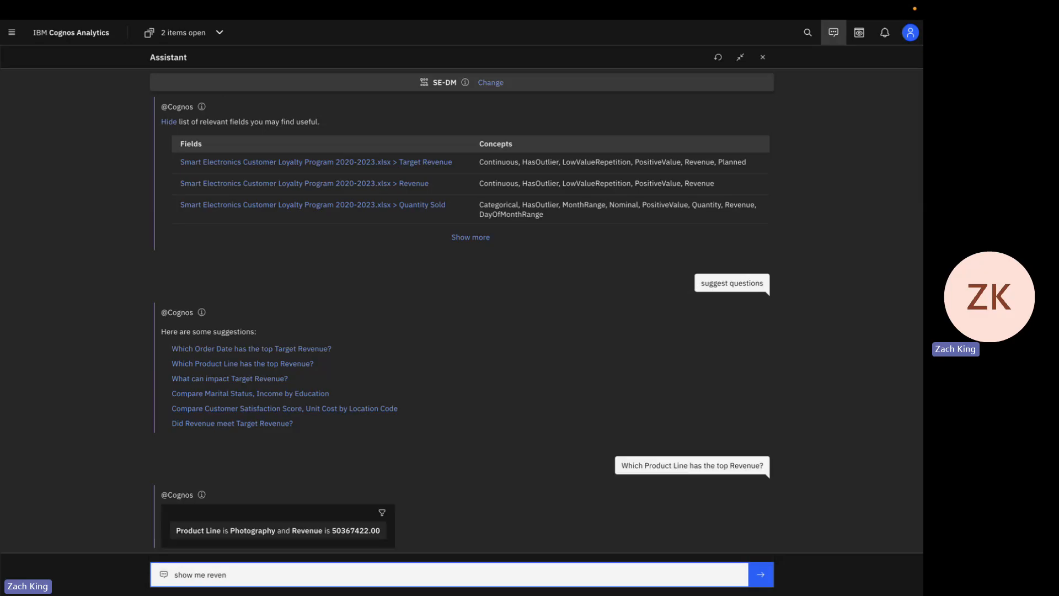
{"action": "type", "text": "ue"}
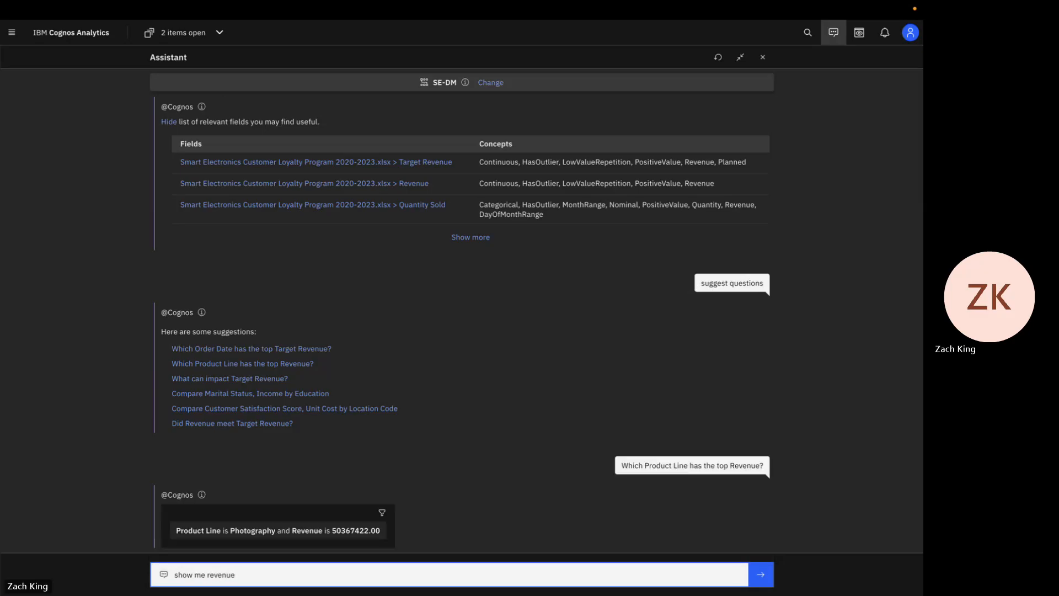
{"action": "key", "text": "Return"}
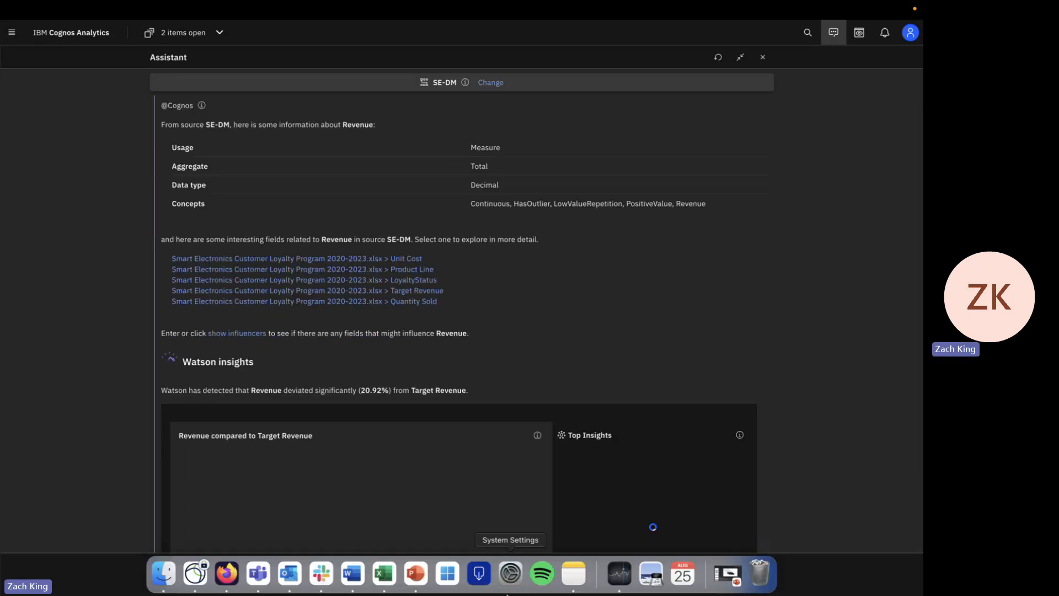
Examine the revenue answer: its related fields, the Watson comparison of Revenue to Target Revenue, and the top insights.
{"action": "scroll", "coordinate": [575, 494], "scroll_direction": "up", "scroll_amount": 3}
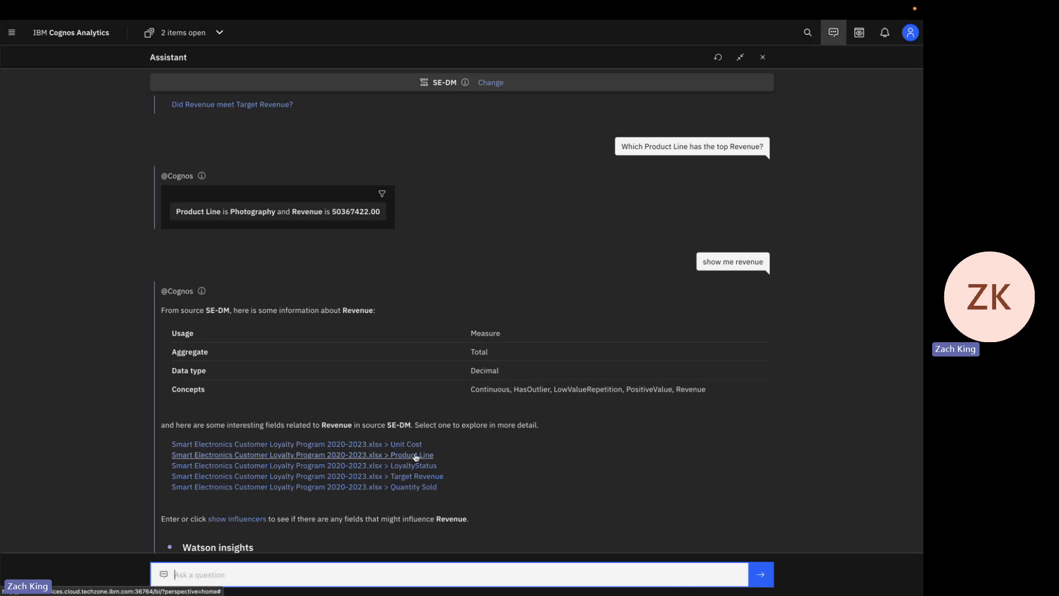
{"action": "scroll", "coordinate": [475, 445], "scroll_direction": "down", "scroll_amount": 1}
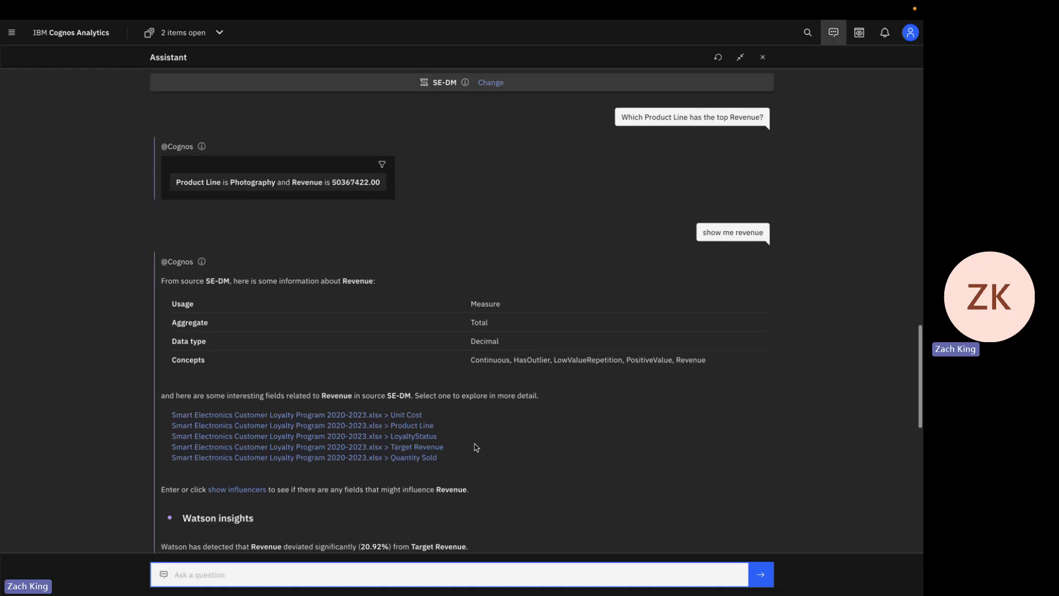
{"action": "scroll", "coordinate": [476, 446], "scroll_direction": "down", "scroll_amount": 1}
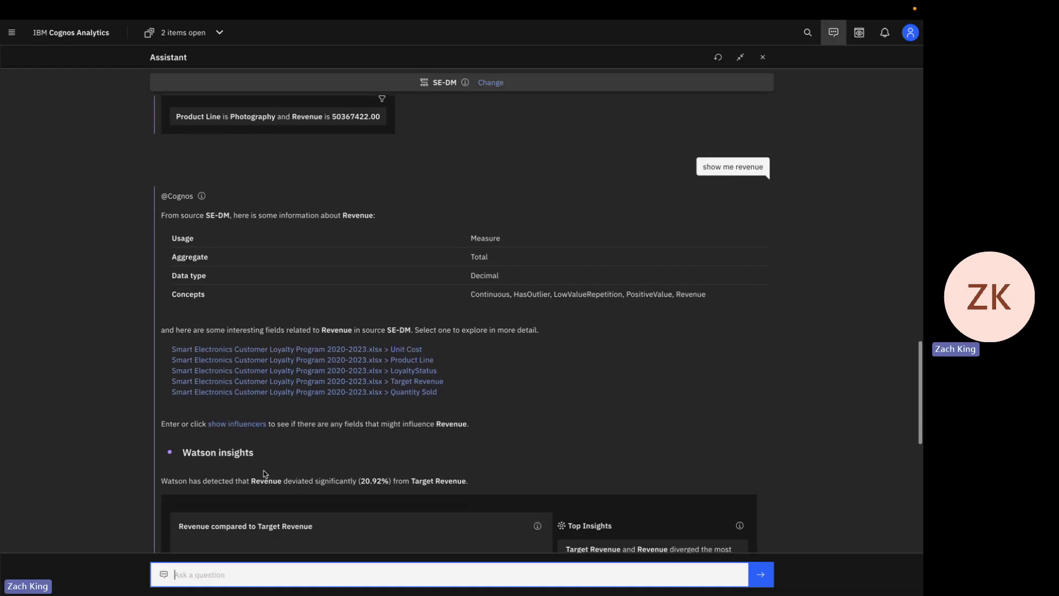
{"action": "scroll", "coordinate": [409, 452], "scroll_direction": "down", "scroll_amount": 2}
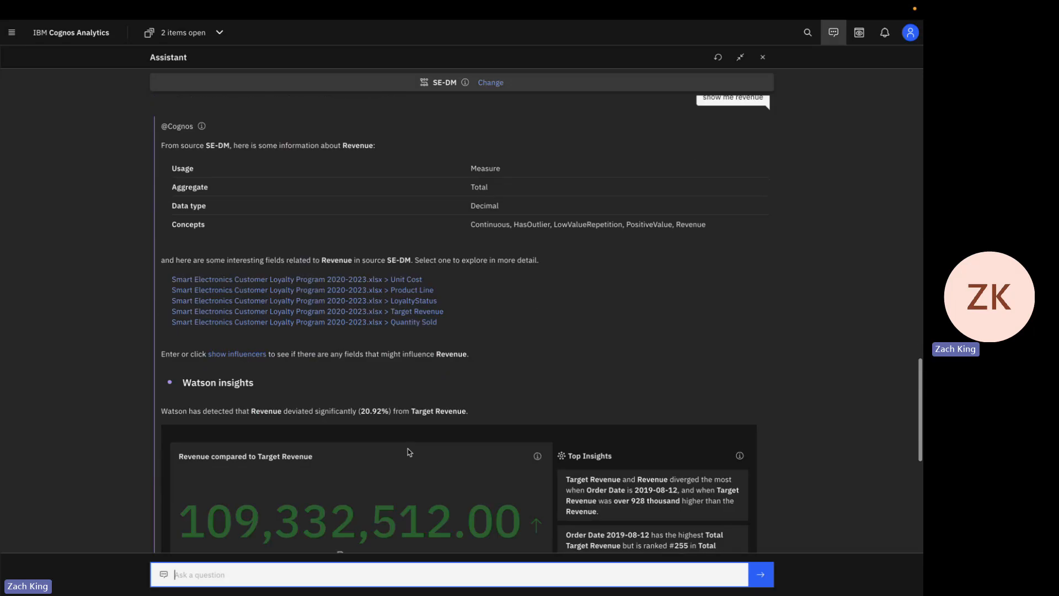
{"action": "scroll", "coordinate": [409, 452], "scroll_direction": "down", "scroll_amount": 2}
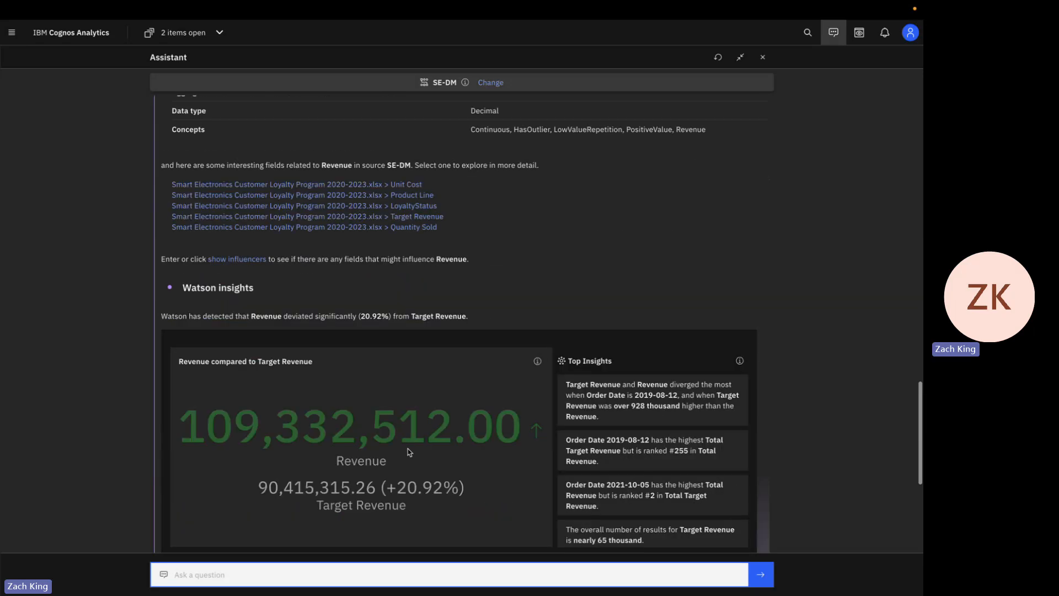
{"action": "scroll", "coordinate": [408, 448], "scroll_direction": "down", "scroll_amount": 1}
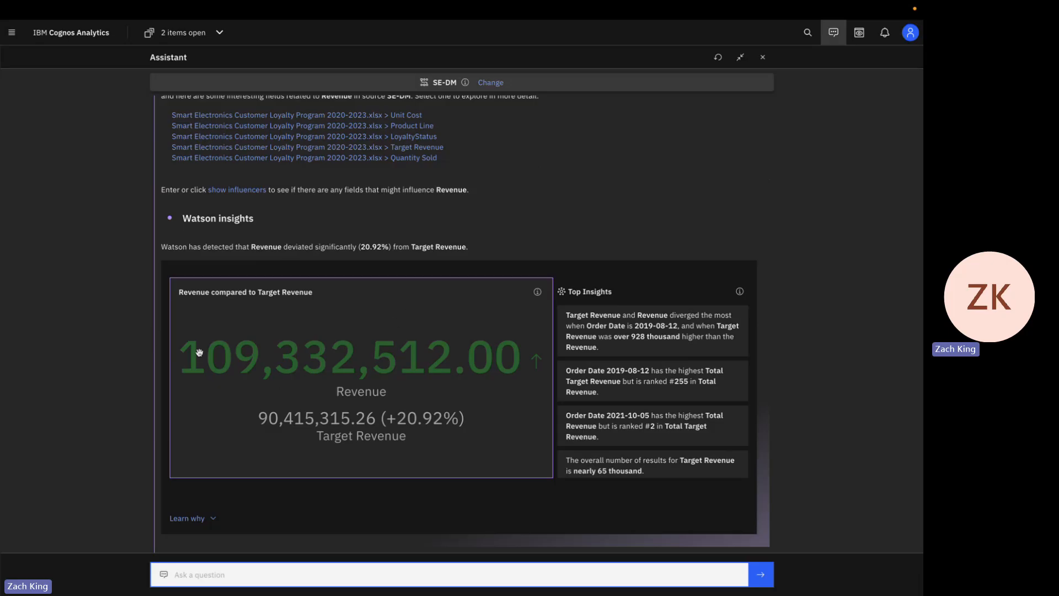
{"action": "left_click", "coordinate": [288, 354]}
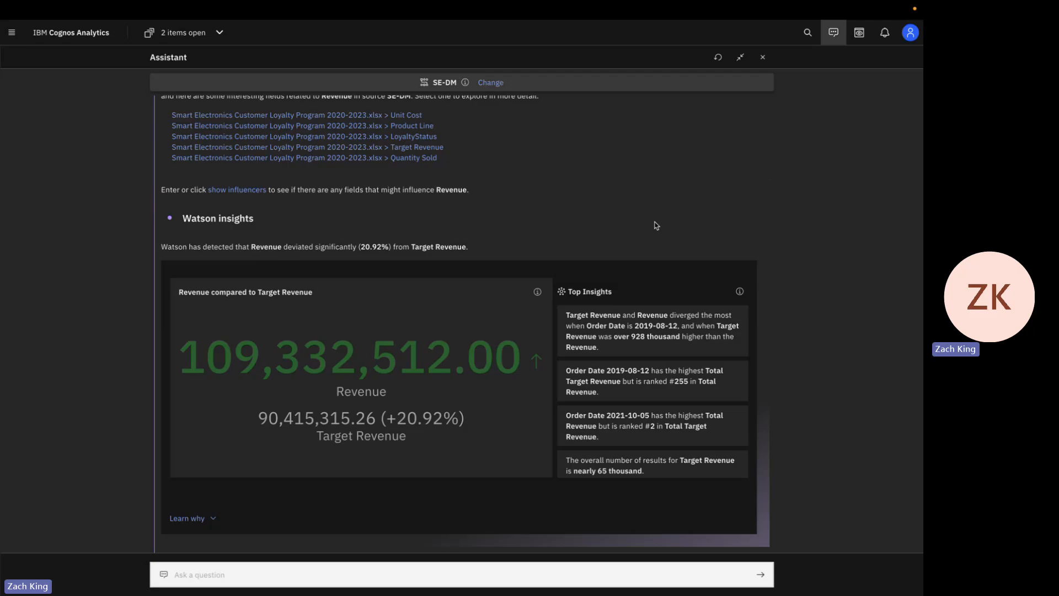
{"action": "scroll", "coordinate": [656, 225], "scroll_direction": "up", "scroll_amount": 3}
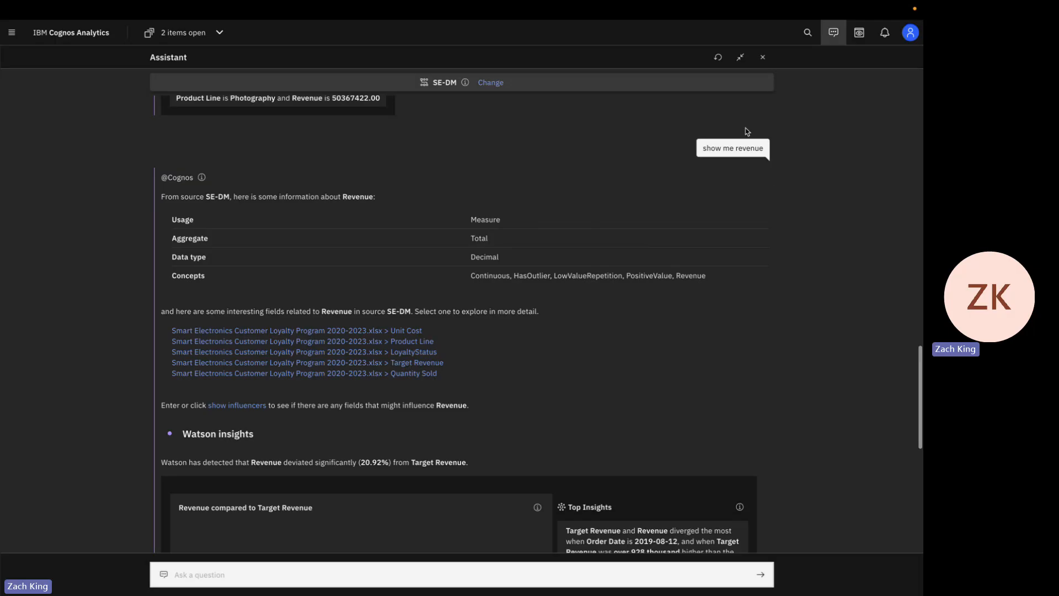
{"action": "scroll", "coordinate": [626, 313], "scroll_direction": "down", "scroll_amount": 1}
{"action": "scroll", "coordinate": [627, 315], "scroll_direction": "down", "scroll_amount": 4}
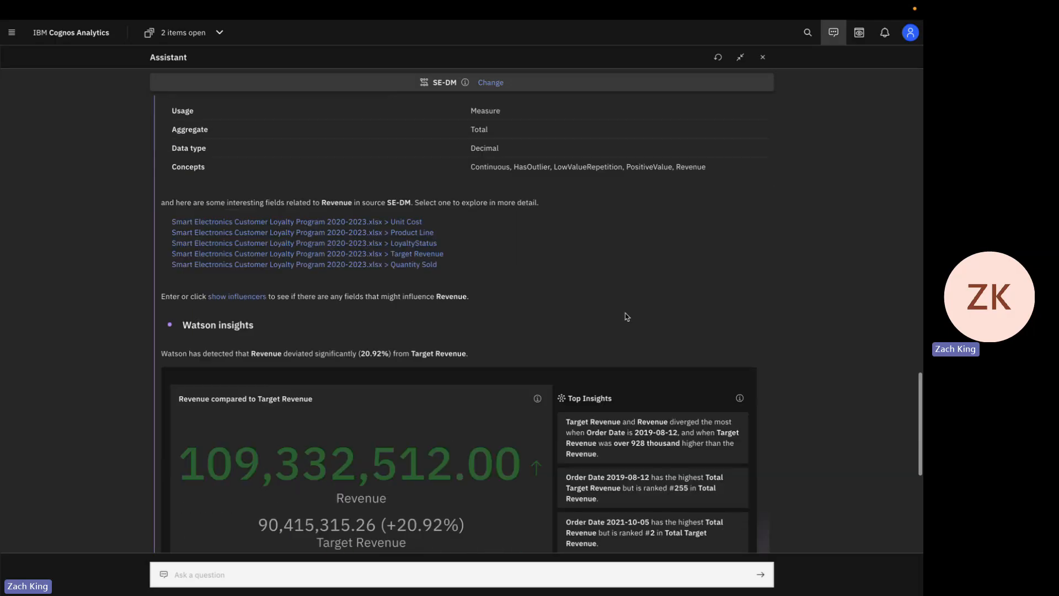
{"action": "scroll", "coordinate": [746, 263], "scroll_direction": "up", "scroll_amount": 1}
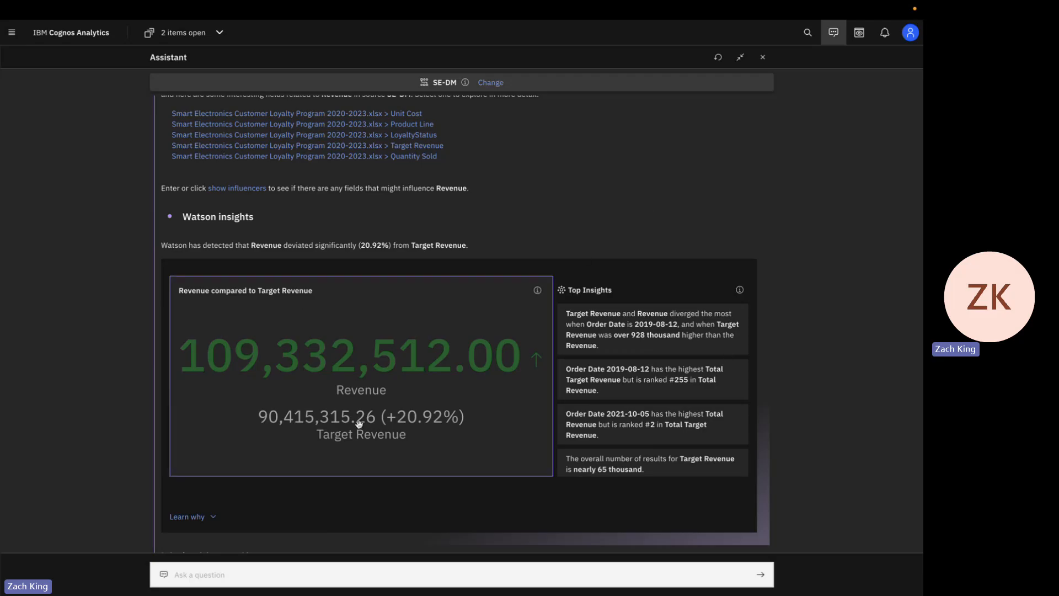
Ask the Assistant "show me quantity sold by product line and order year".
{"action": "left_click", "coordinate": [390, 567]}
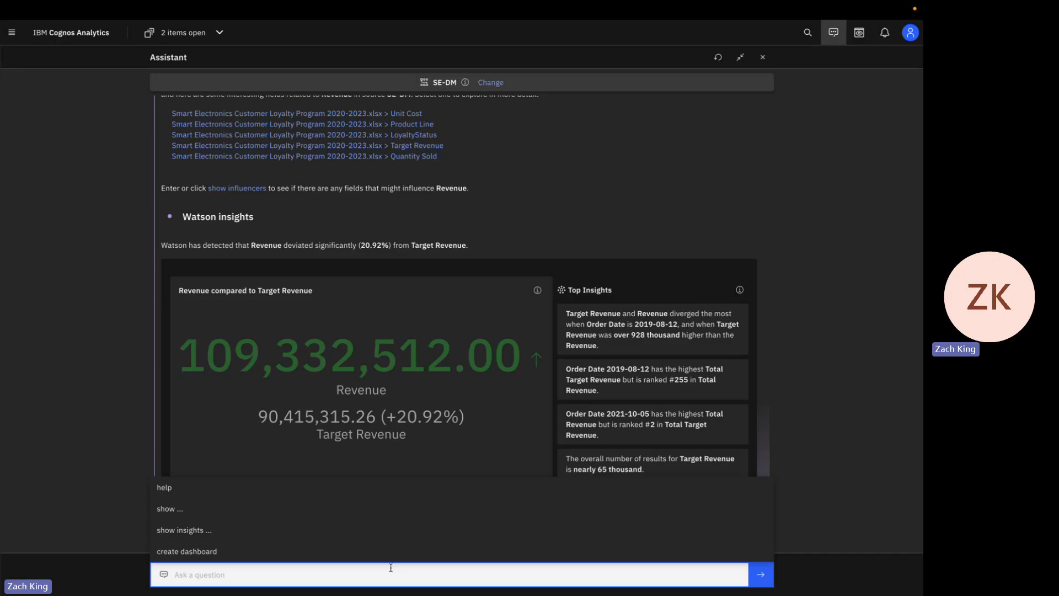
{"action": "type", "text": "show m"}
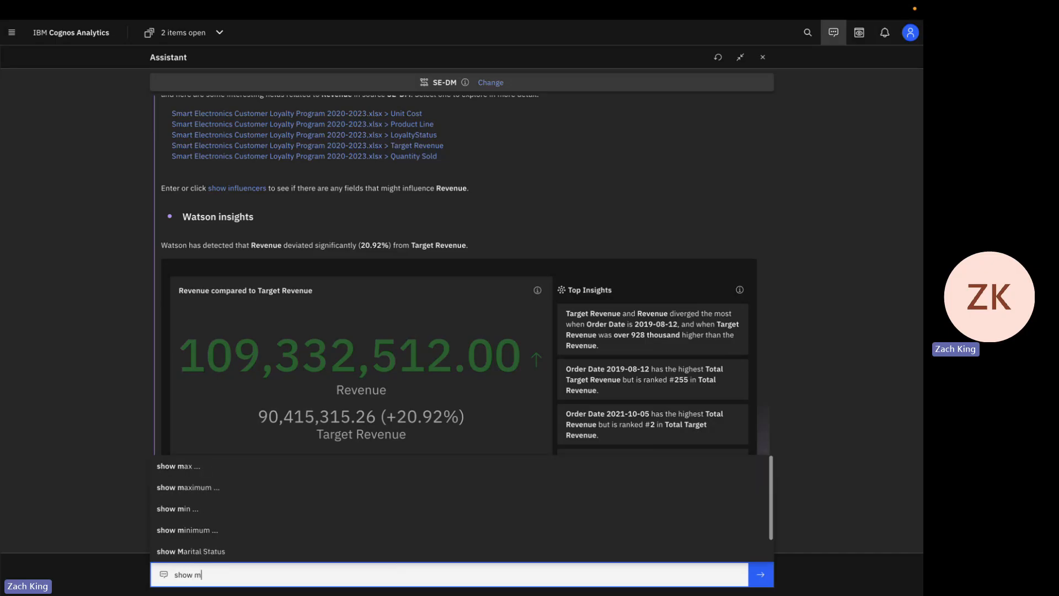
{"action": "type", "text": "e quantit"}
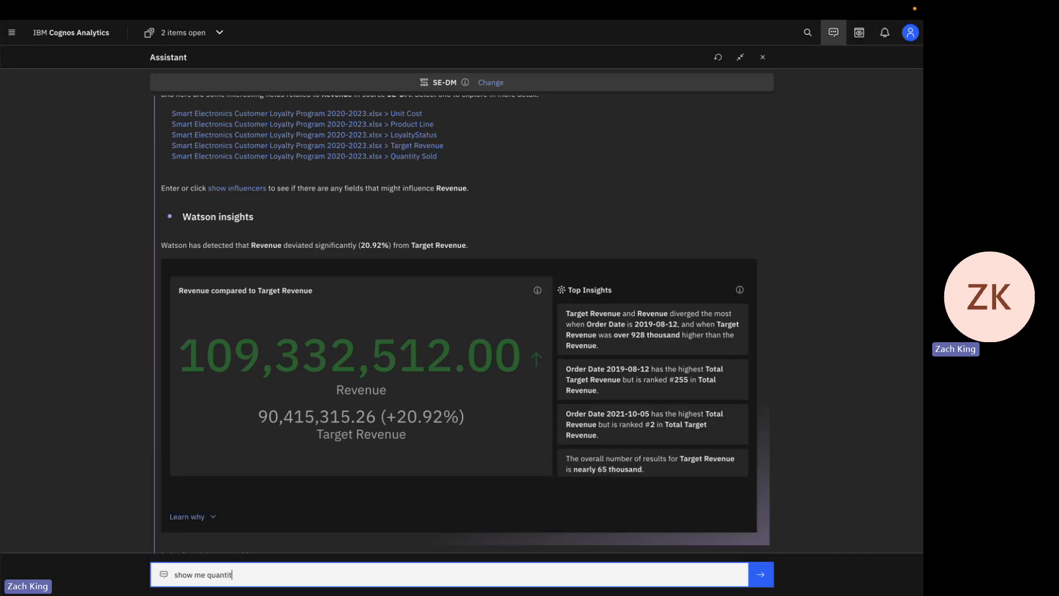
{"action": "type", "text": "y sold by product "}
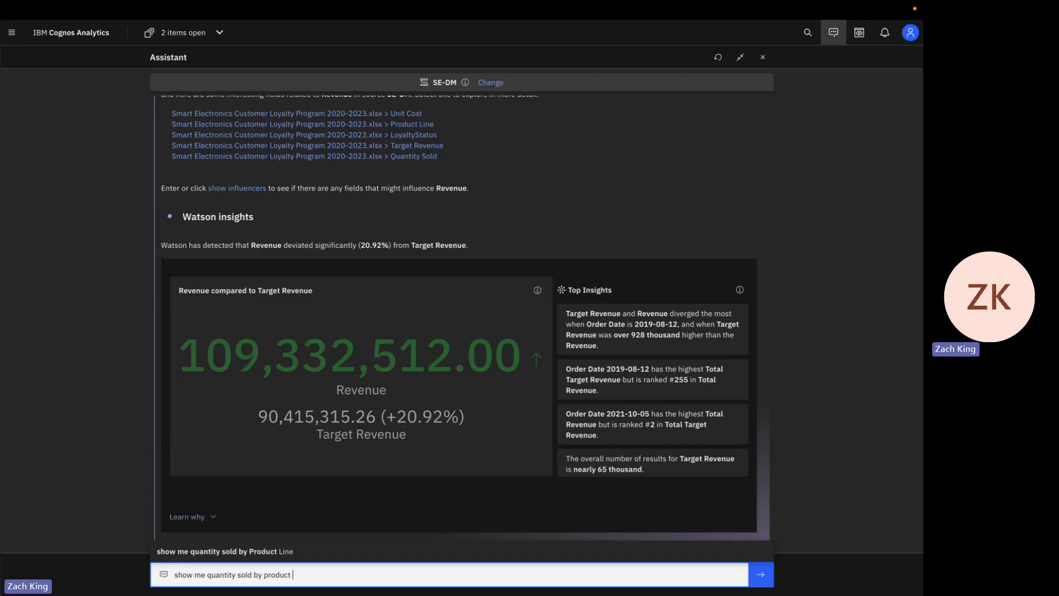
{"action": "type", "text": "line and order year"}
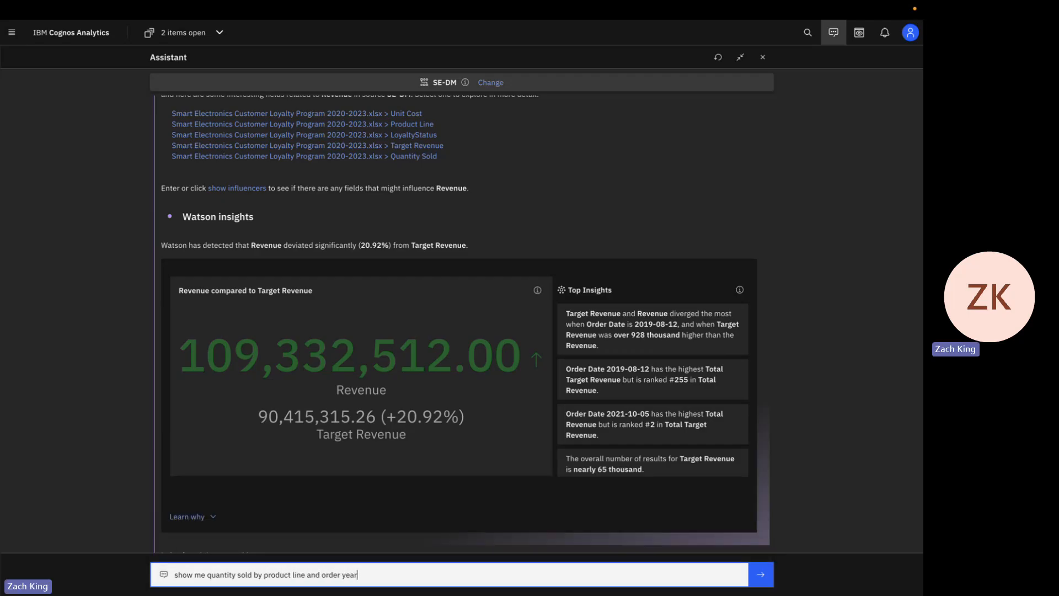
{"action": "key", "text": "Return"}
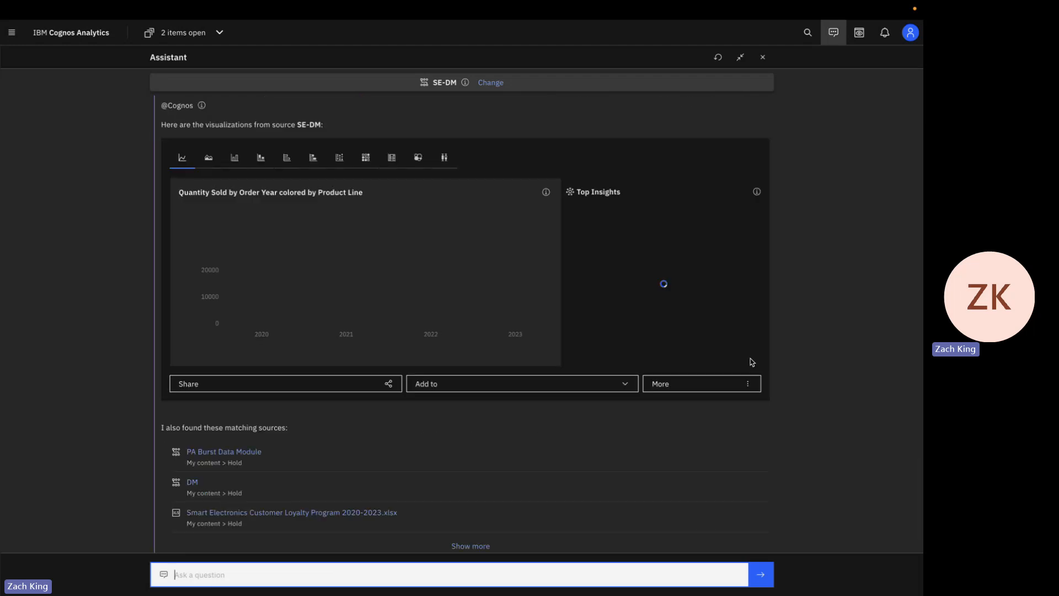
Preview the quantity sold answer as packed bubbles, return to the line chart, and read the City London insight.
{"action": "scroll", "coordinate": [753, 359], "scroll_direction": "up", "scroll_amount": 2}
{"action": "scroll", "coordinate": [753, 357], "scroll_direction": "up", "scroll_amount": 2}
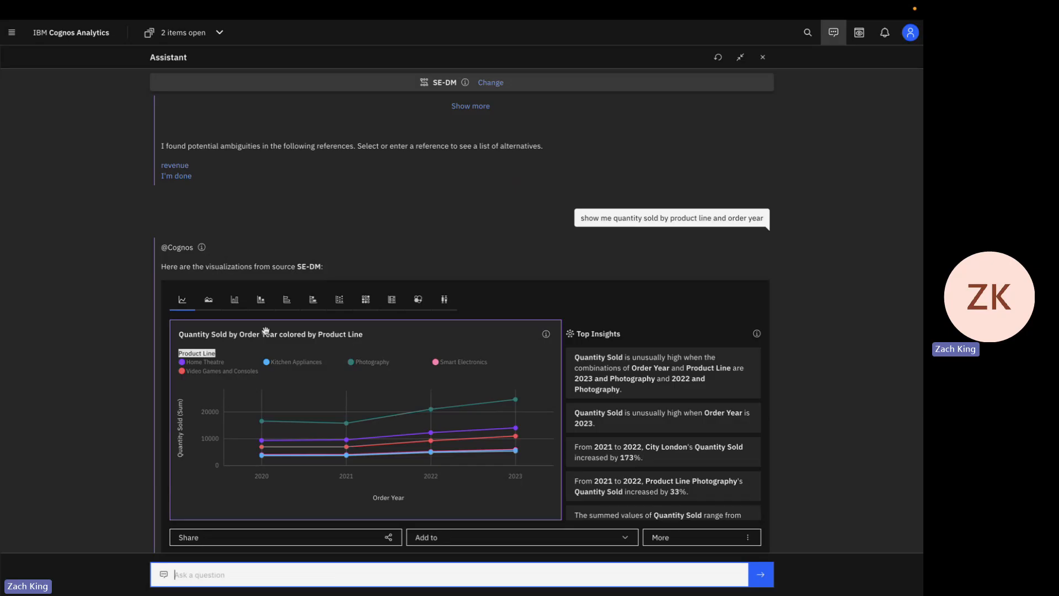
{"action": "left_click", "coordinate": [206, 299]}
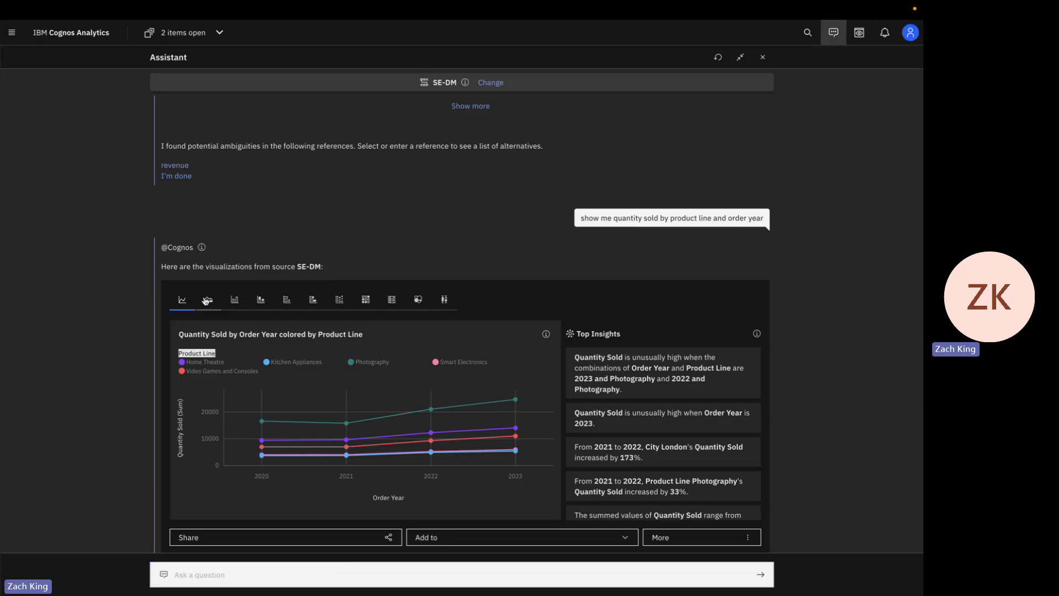
{"action": "left_click", "coordinate": [419, 300]}
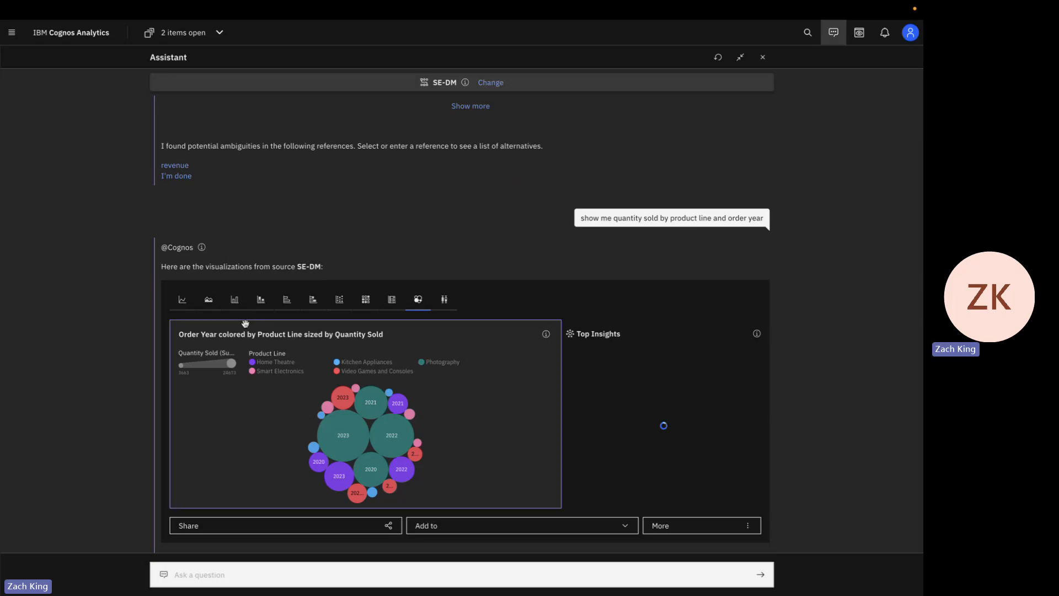
{"action": "left_click", "coordinate": [178, 305]}
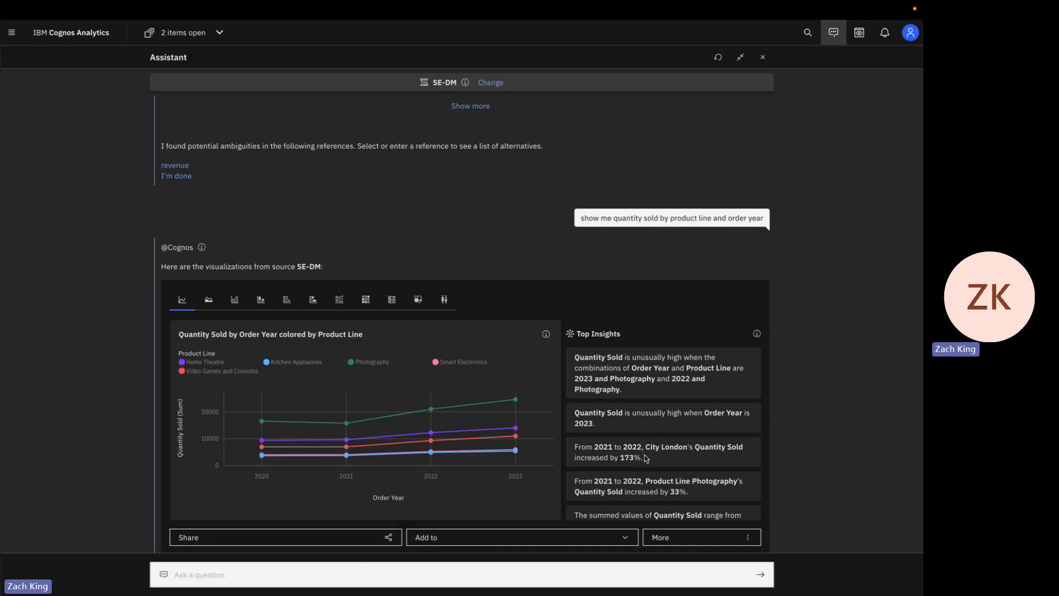
{"action": "left_click_drag", "start_coordinate": [646, 459], "coordinate": [574, 448]}
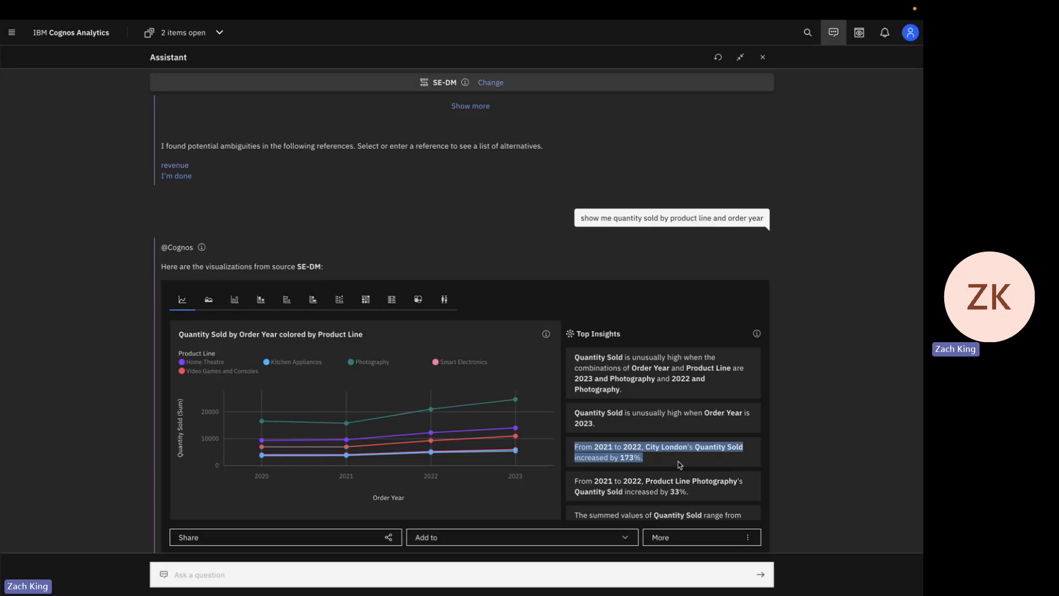
{"action": "left_click", "coordinate": [798, 441]}
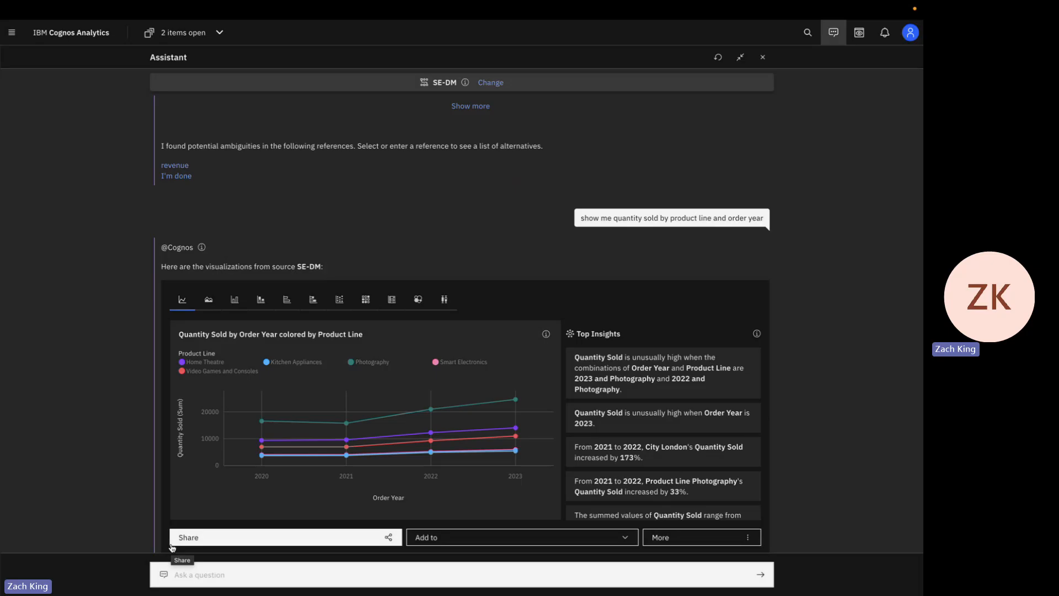
Start sharing the line chart by email, including only the insight about City London's Quantity Sold from 2021 to 2022.
{"action": "left_click", "coordinate": [216, 539]}
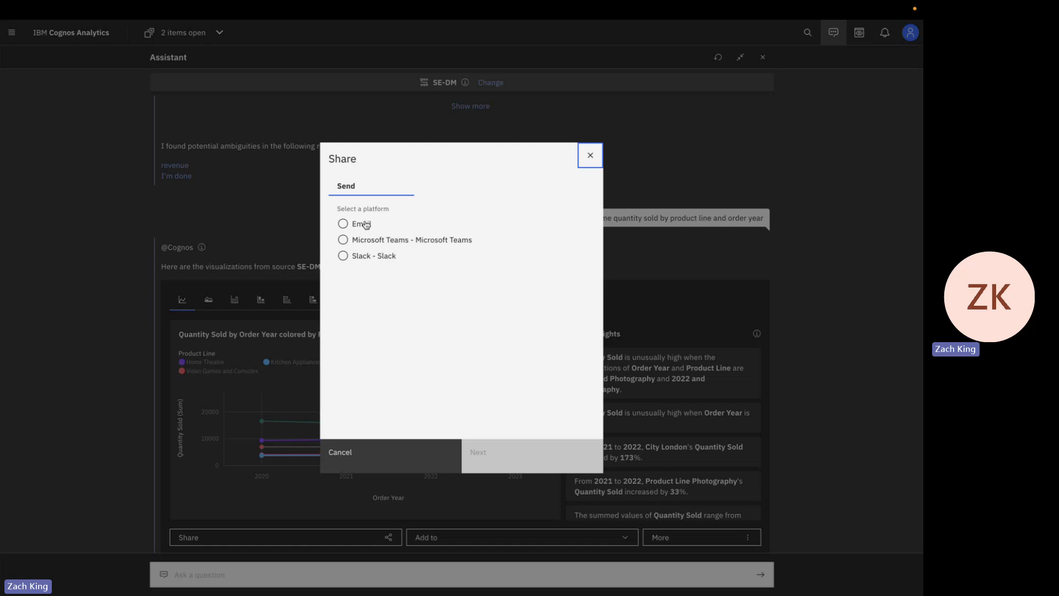
{"action": "left_click", "coordinate": [364, 224]}
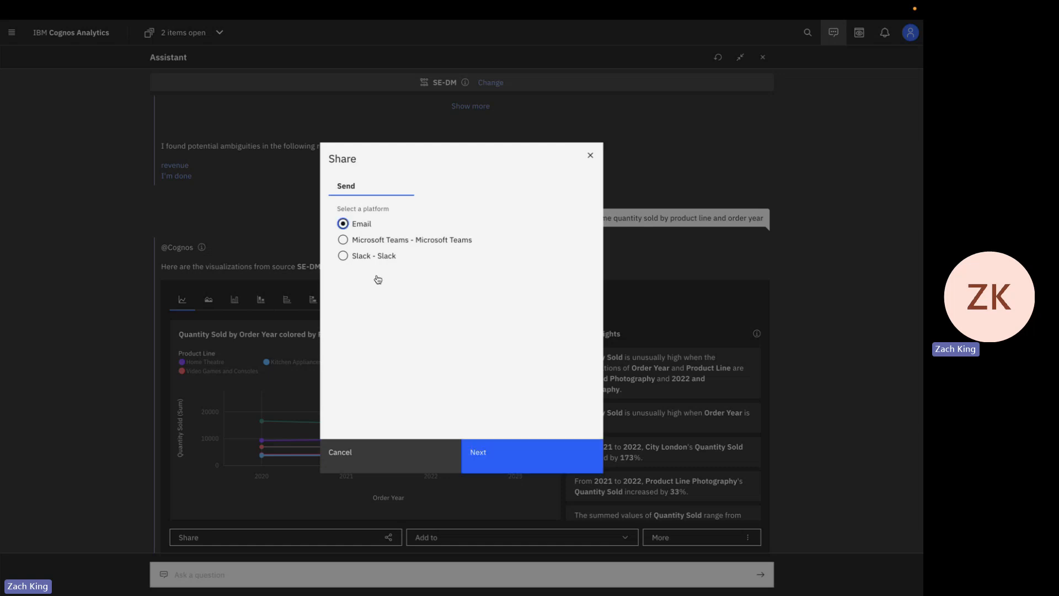
{"action": "left_click", "coordinate": [509, 462]}
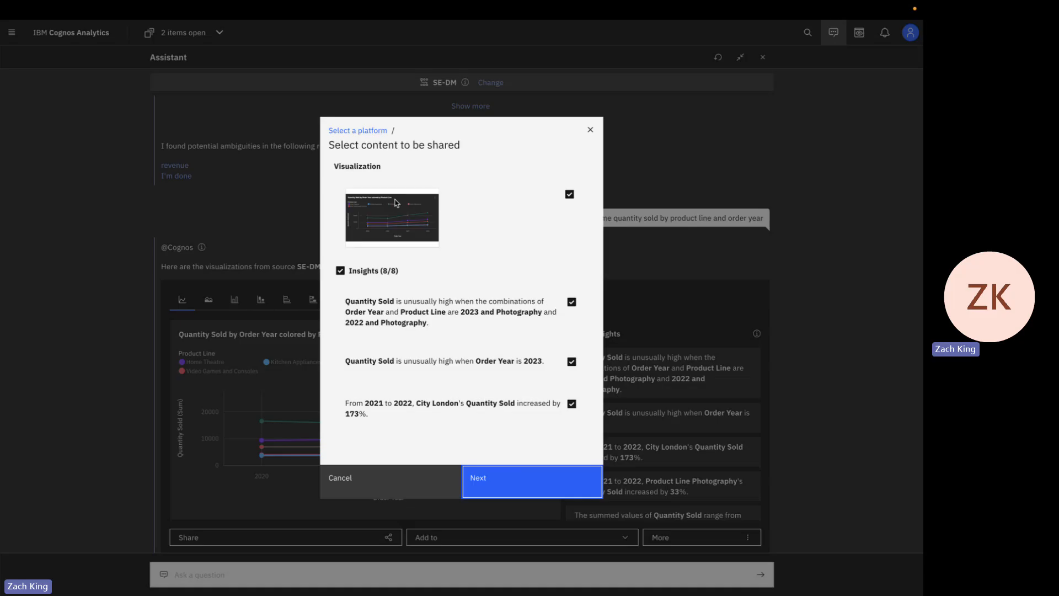
{"action": "left_click", "coordinate": [340, 271]}
{"action": "scroll", "coordinate": [410, 326], "scroll_direction": "down", "scroll_amount": 1}
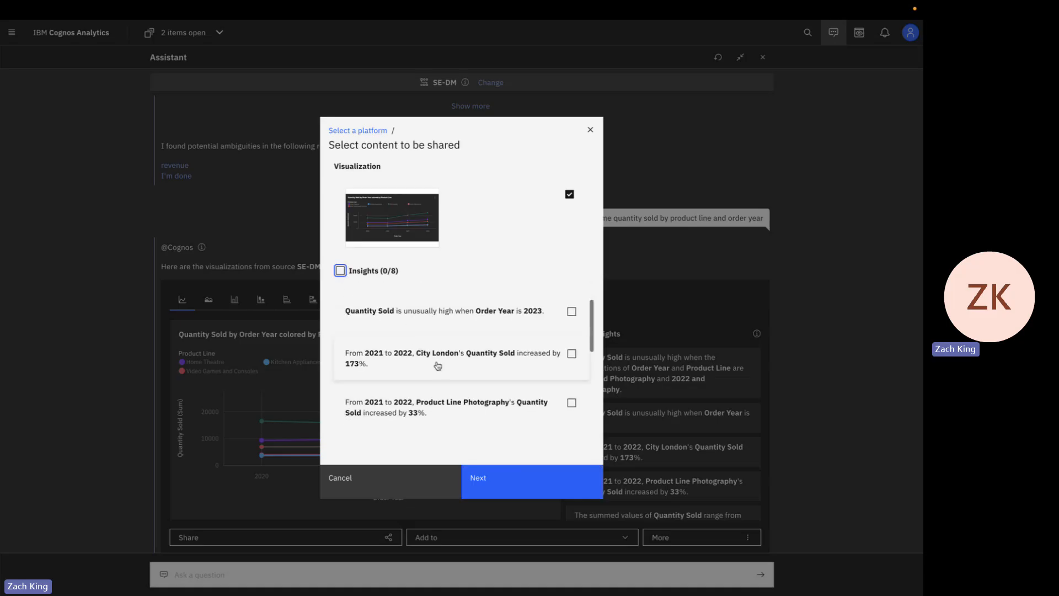
{"action": "left_click", "coordinate": [438, 365]}
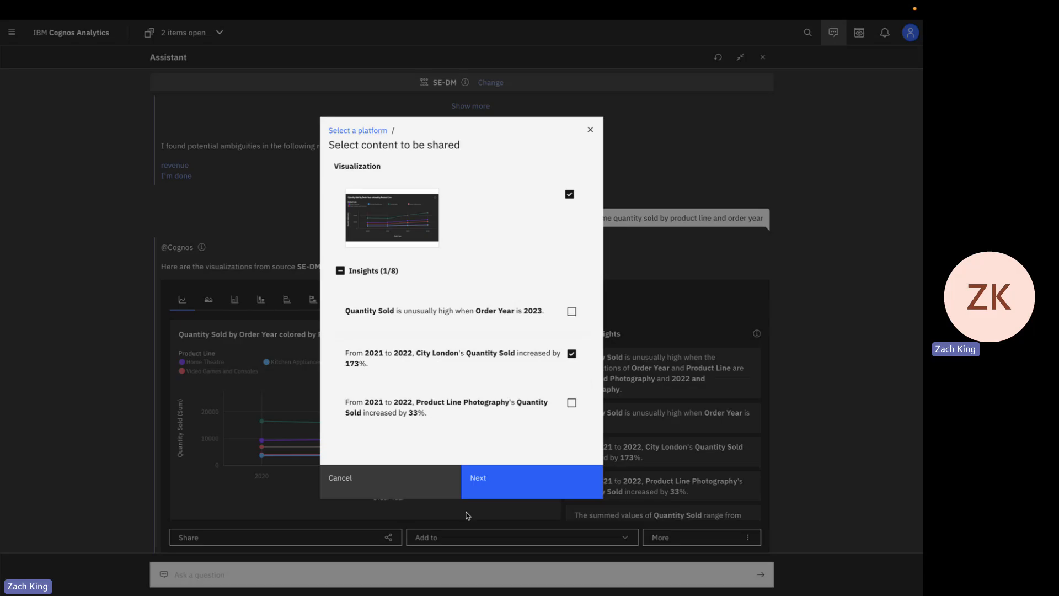
{"action": "left_click", "coordinate": [515, 484]}
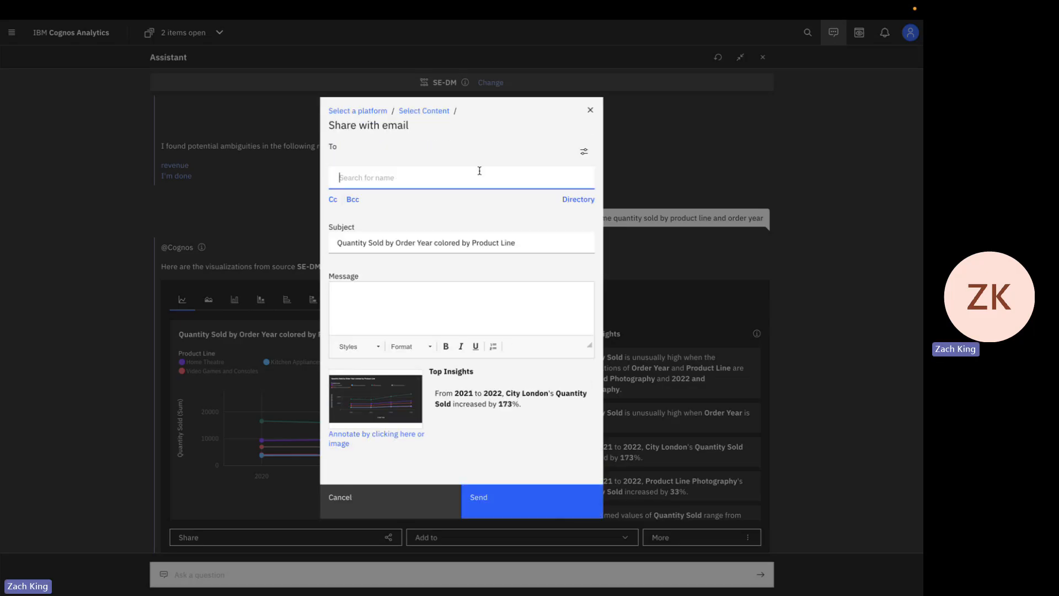
Enter the recipient's email address and write "London!!" as the message.
{"action": "type", "text": "z"}
{"action": "left_click", "coordinate": [455, 210]}
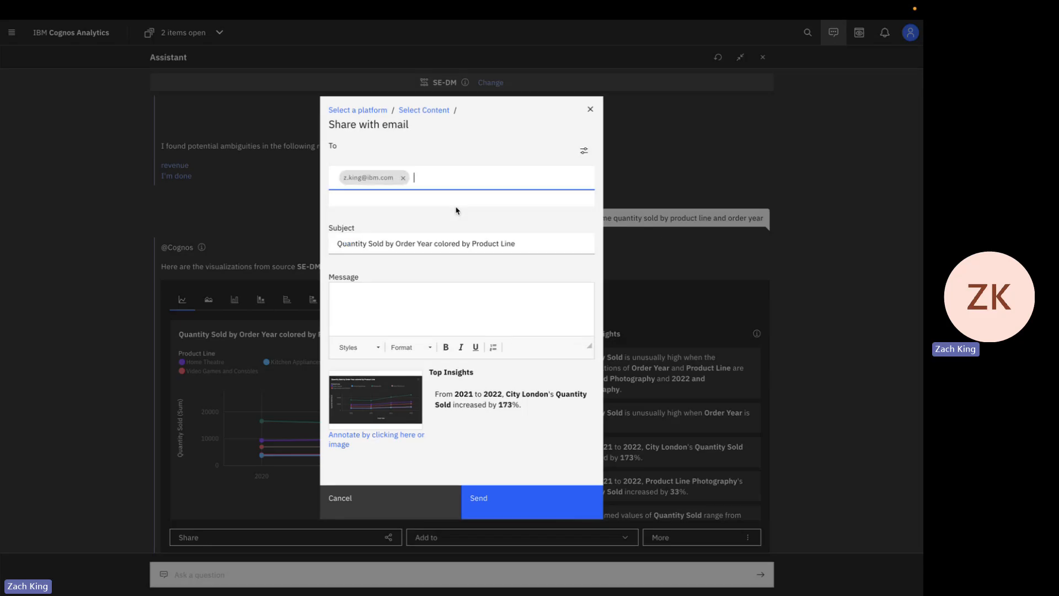
{"action": "left_click", "coordinate": [423, 295]}
{"action": "type", "text": "4"}
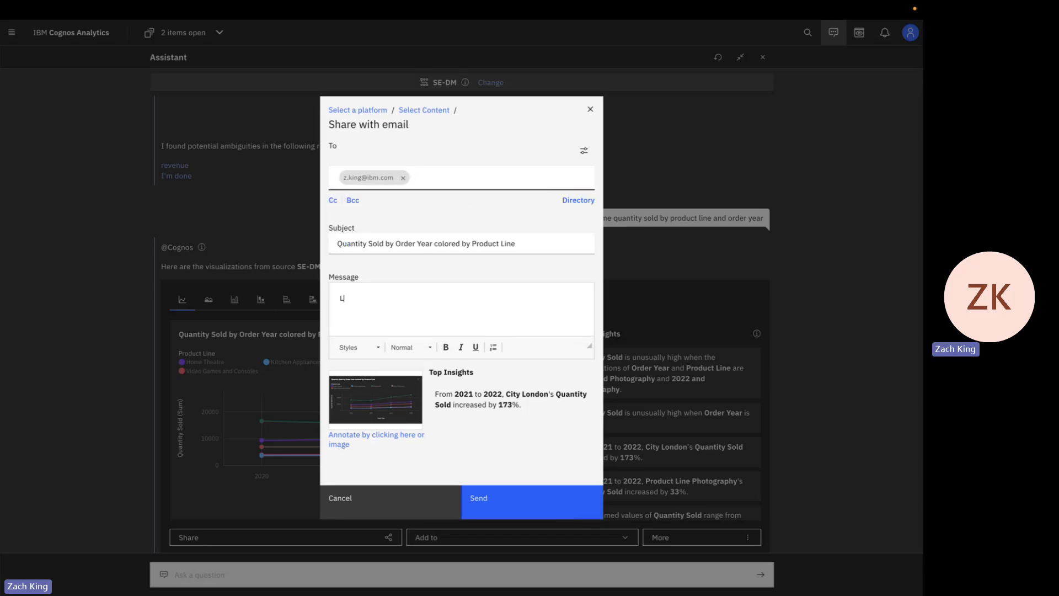
{"action": "type", "text": "ondon!!"}
Annotate the attached chart image with a red arrow pointing towards the 2022 point of the Photography line.
{"action": "left_click", "coordinate": [380, 394]}
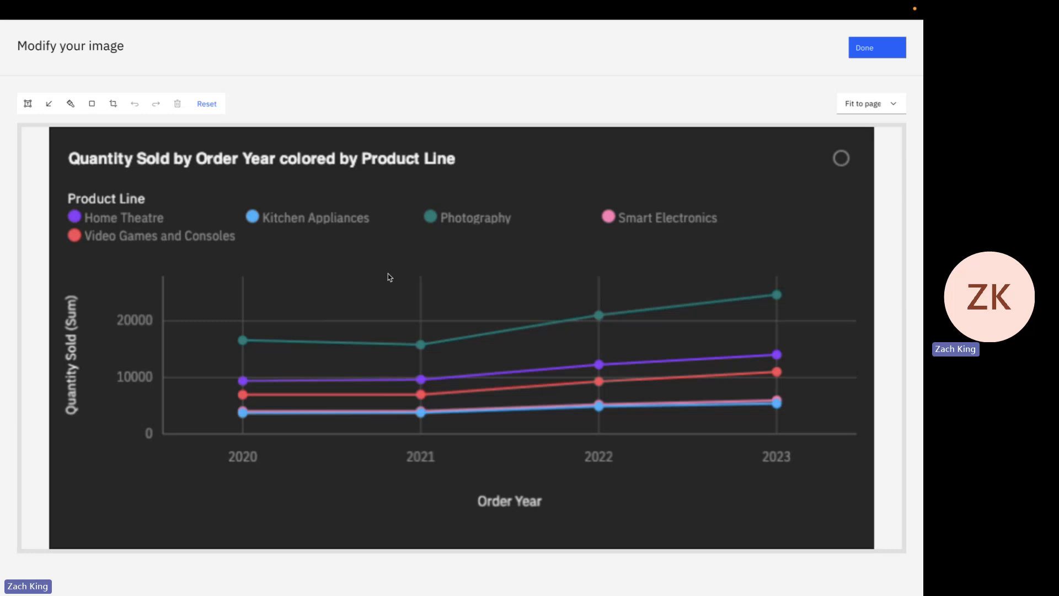
{"action": "left_click", "coordinate": [70, 104]}
{"action": "left_click", "coordinate": [69, 105]}
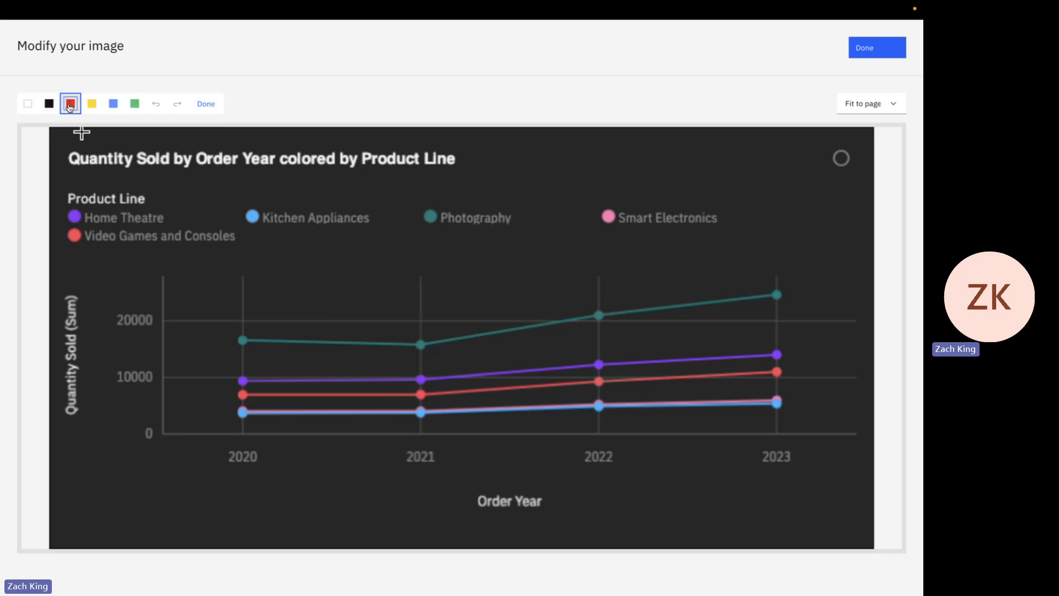
{"action": "left_click_drag", "start_coordinate": [349, 222], "coordinate": [563, 298]}
{"action": "left_click", "coordinate": [206, 104]}
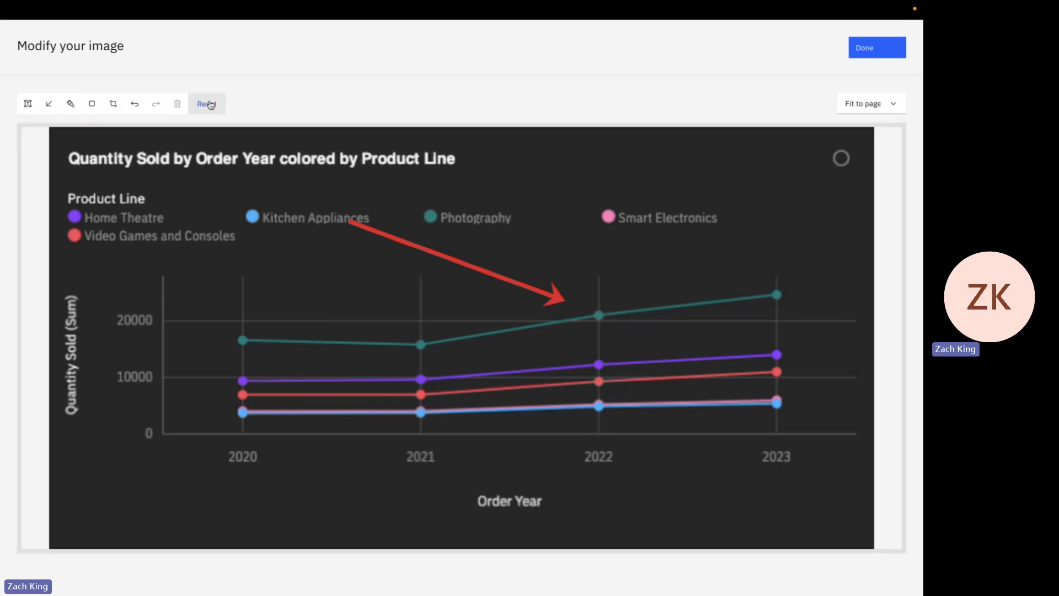
Label the red arrow with the text "LONDON!!!" near its tail and send the email with the annotated chart.
{"action": "left_click", "coordinate": [27, 104]}
{"action": "left_click", "coordinate": [329, 172]}
{"action": "type", "text": "L"}
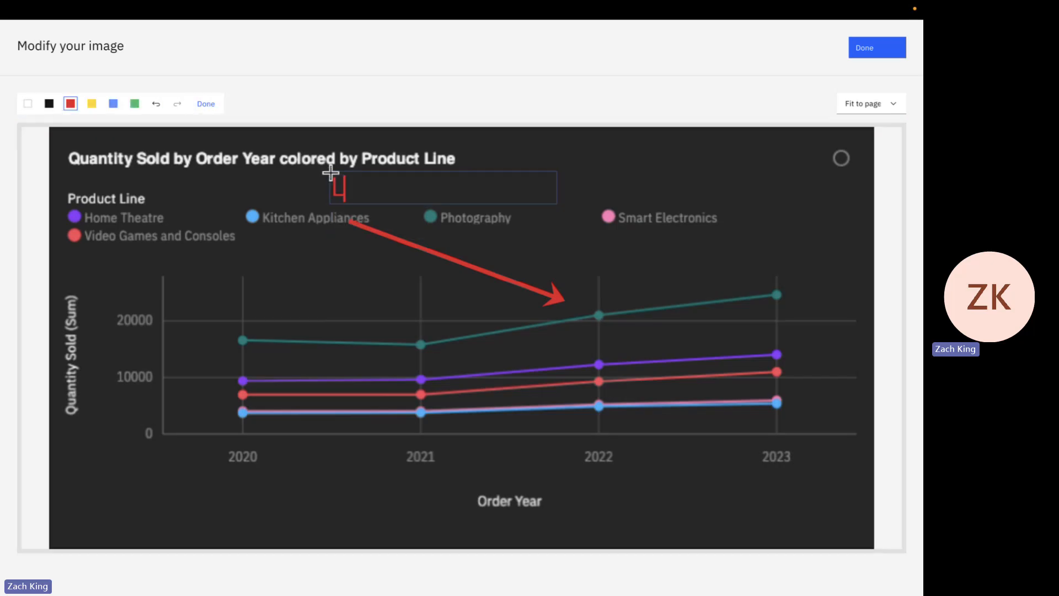
{"action": "type", "text": "ONDON!!!"}
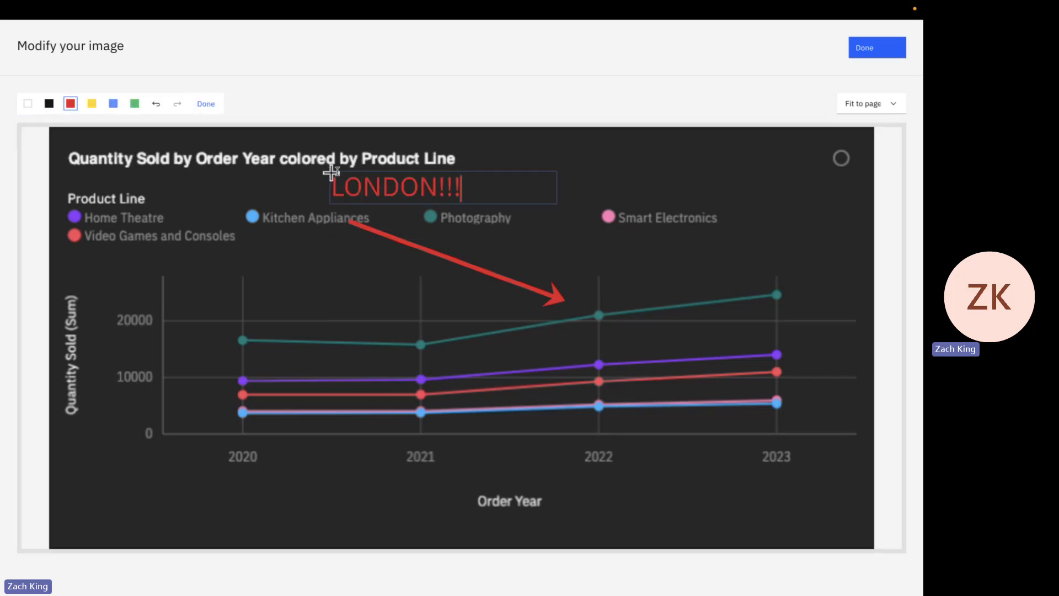
{"action": "left_click", "coordinate": [861, 50]}
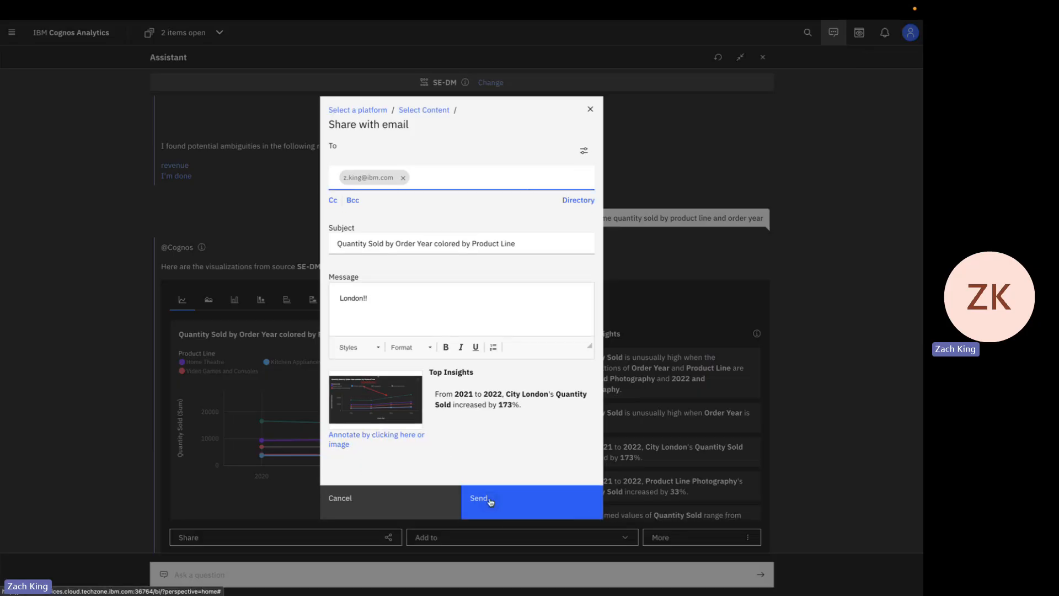
{"action": "left_click", "coordinate": [529, 503]}
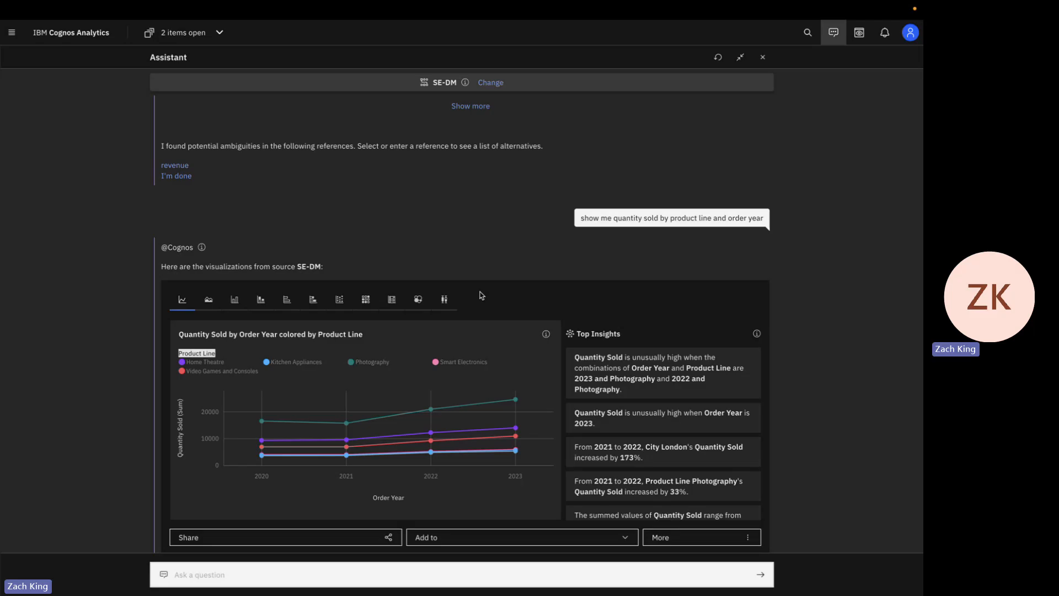
Switch to the open SE Dashboard and inspect the Bronze and Platinum bubbles in the LoyaltyStatus chart.
{"action": "left_click", "coordinate": [220, 33]}
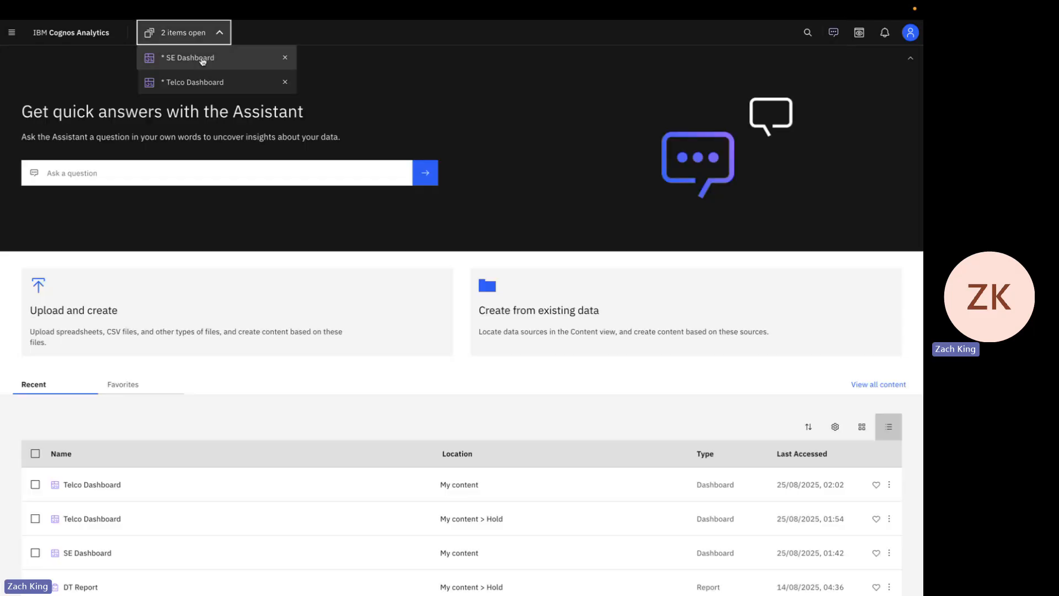
{"action": "left_click", "coordinate": [203, 60]}
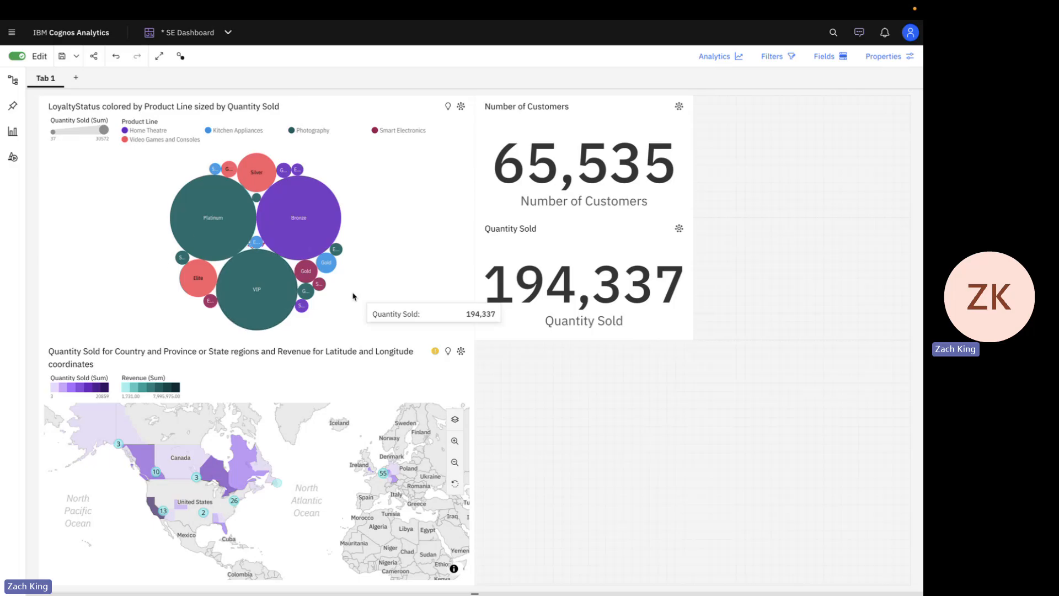
{"action": "mouse_move", "coordinate": [328, 226]}
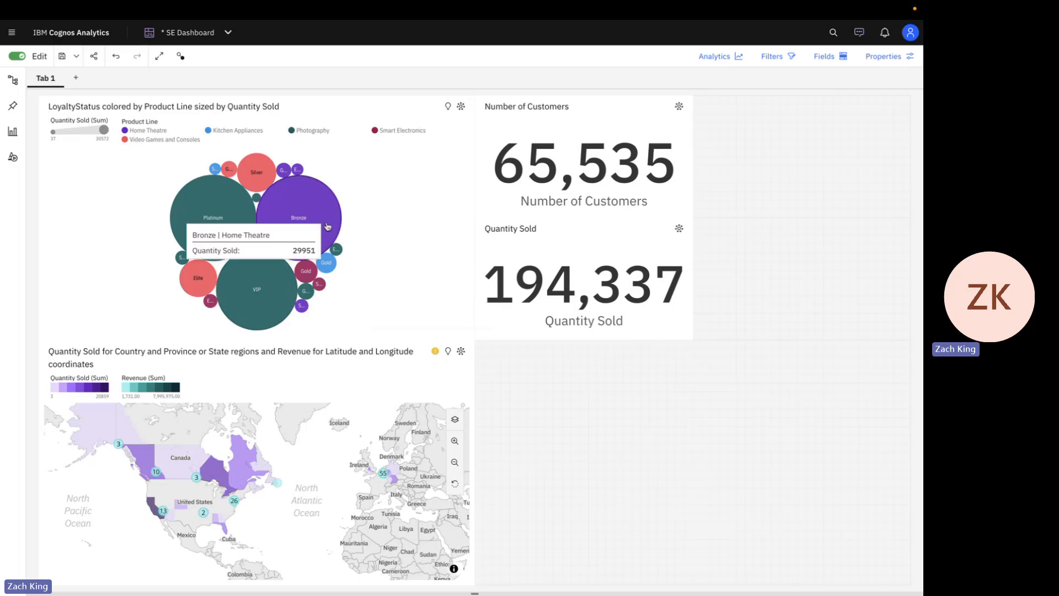
{"action": "mouse_move", "coordinate": [215, 221]}
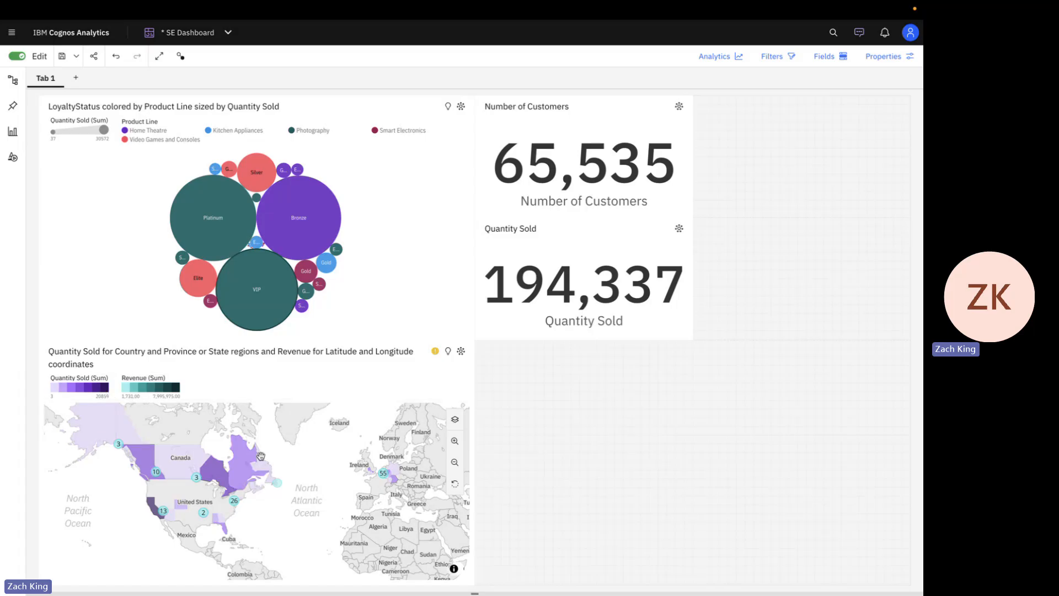
Zoom the Quantity Sold map in on southern England and inspect the London region.
{"action": "scroll", "coordinate": [392, 474], "scroll_direction": "up", "scroll_amount": 3}
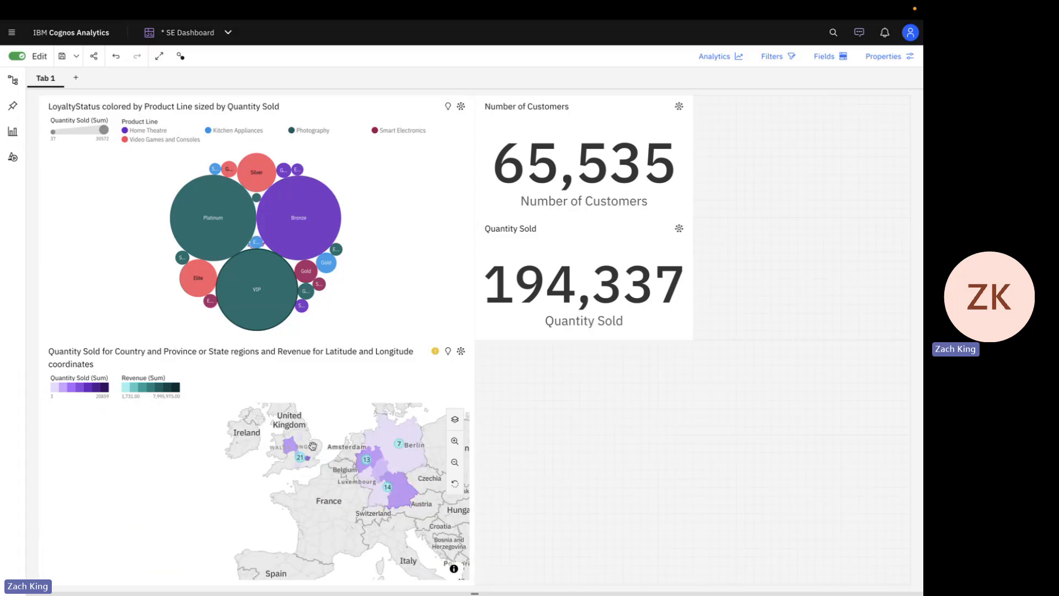
{"action": "scroll", "coordinate": [313, 446], "scroll_direction": "up", "scroll_amount": 3}
{"action": "scroll", "coordinate": [312, 446], "scroll_direction": "up", "scroll_amount": 4}
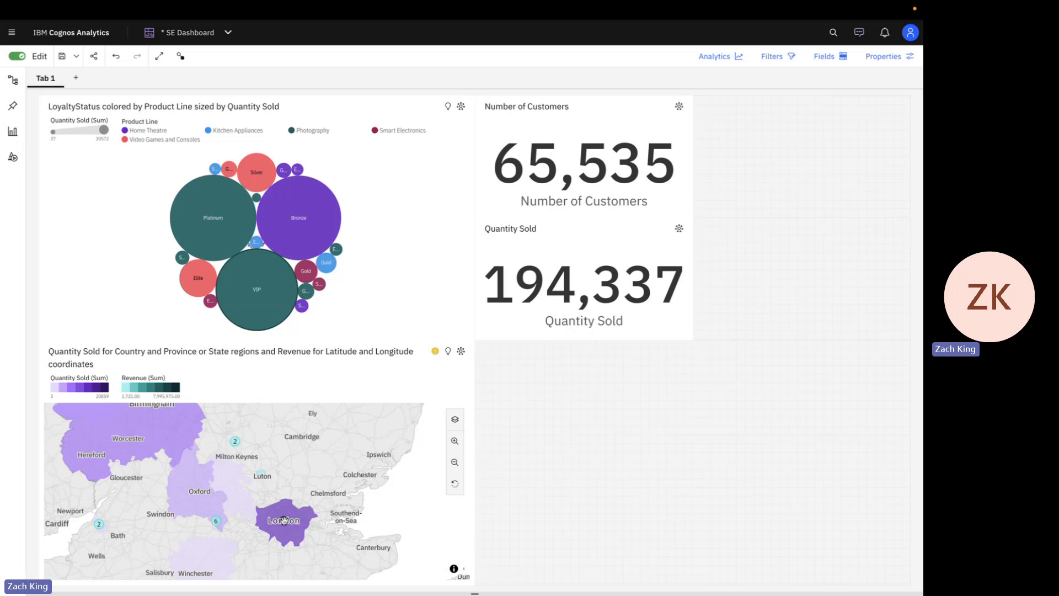
{"action": "mouse_move", "coordinate": [284, 519]}
Add the Assistant's "Revenue compared to Target Revenue" visualization to the dashboard's empty space beside Number of Customers, then close the Assistant.
{"action": "left_click", "coordinate": [859, 32]}
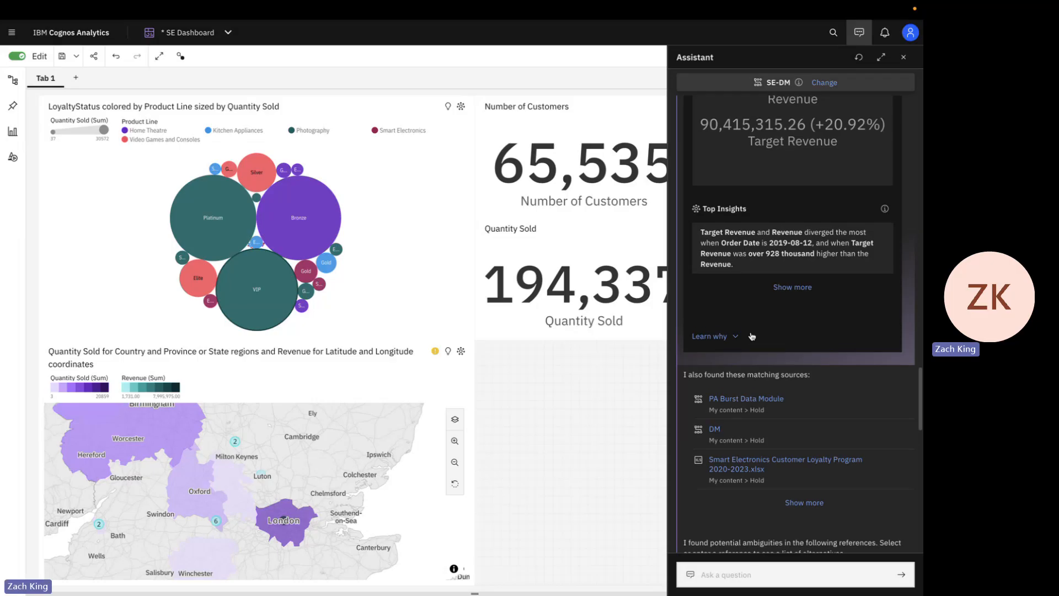
{"action": "scroll", "coordinate": [751, 336], "scroll_direction": "up", "scroll_amount": 5}
{"action": "scroll", "coordinate": [751, 335], "scroll_direction": "up", "scroll_amount": 10}
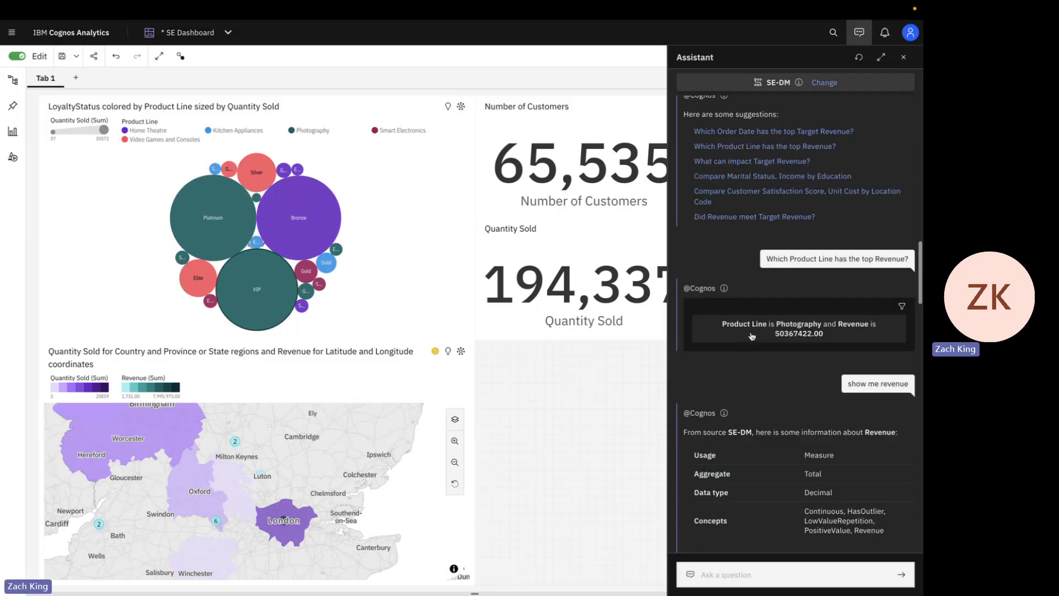
{"action": "scroll", "coordinate": [753, 321], "scroll_direction": "up", "scroll_amount": 8}
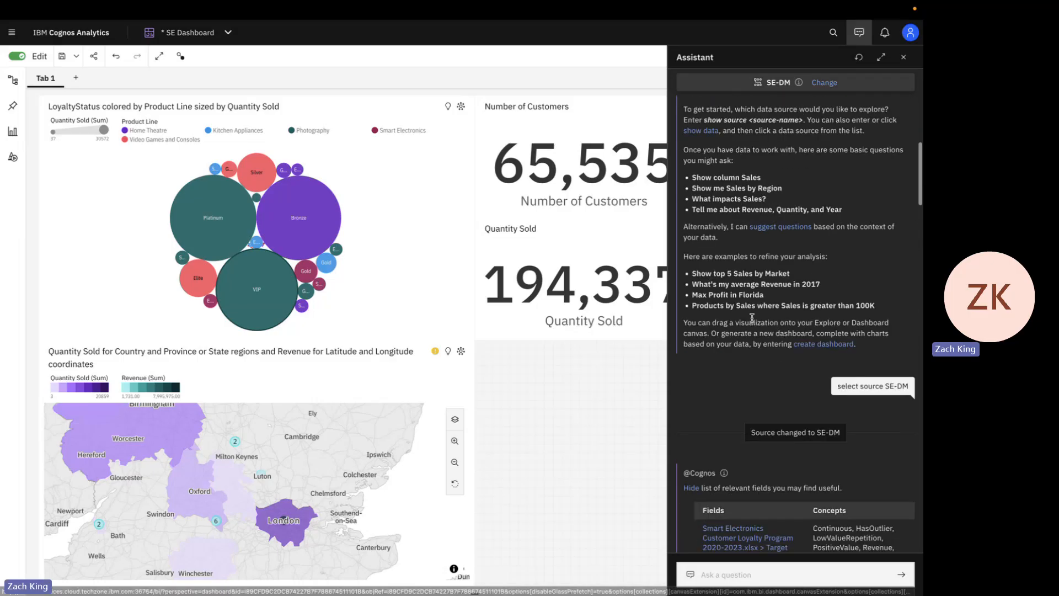
{"action": "scroll", "coordinate": [753, 321], "scroll_direction": "down", "scroll_amount": 6}
{"action": "scroll", "coordinate": [754, 321], "scroll_direction": "down", "scroll_amount": 10}
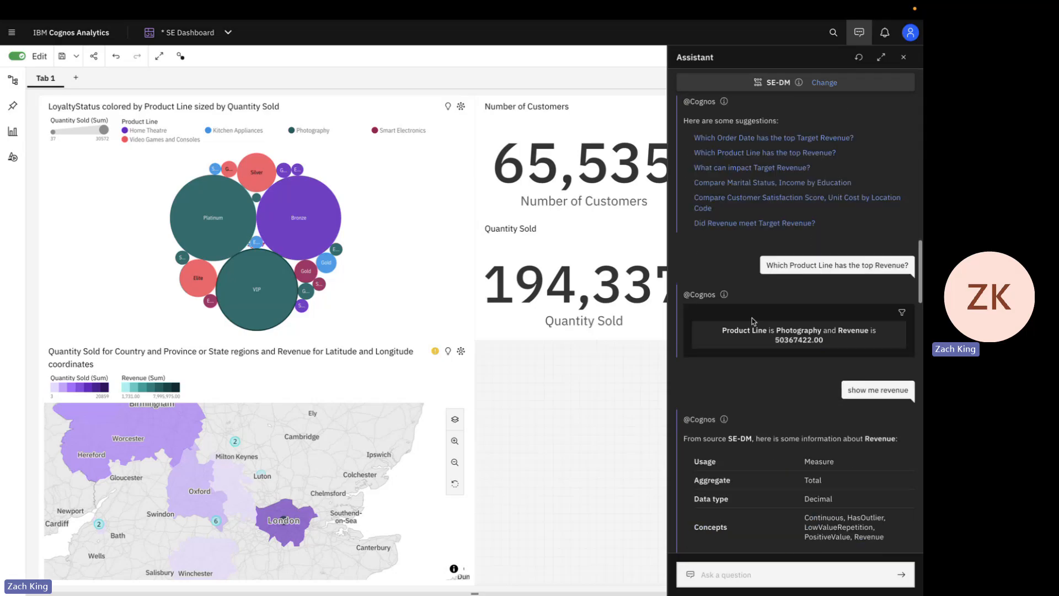
{"action": "scroll", "coordinate": [751, 318], "scroll_direction": "up", "scroll_amount": 1}
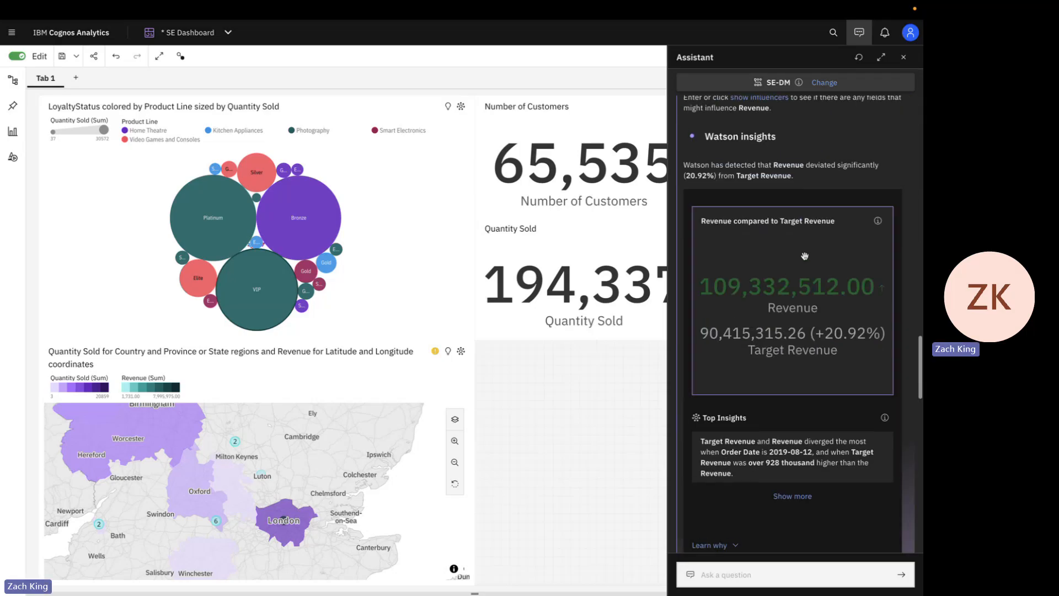
{"action": "left_click_drag", "start_coordinate": [804, 255], "coordinate": [792, 161]}
{"action": "left_click", "coordinate": [859, 33]}
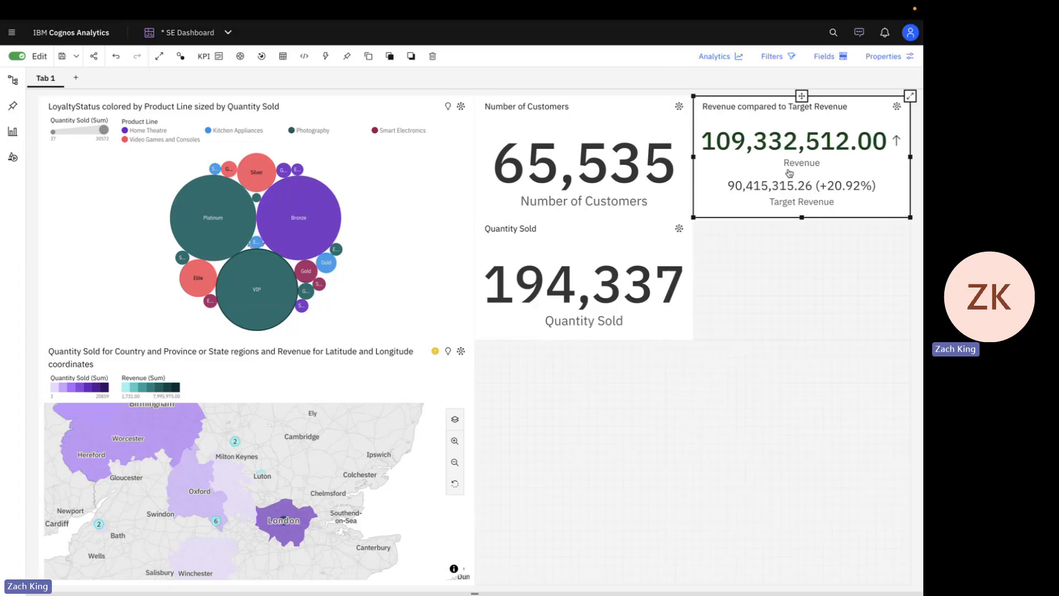
Extend the Revenue compared to Target Revenue tile down to Quantity Sold's lower edge and format its Revenue value as an abbreviated Number.
{"action": "left_click_drag", "start_coordinate": [801, 217], "coordinate": [801, 341]}
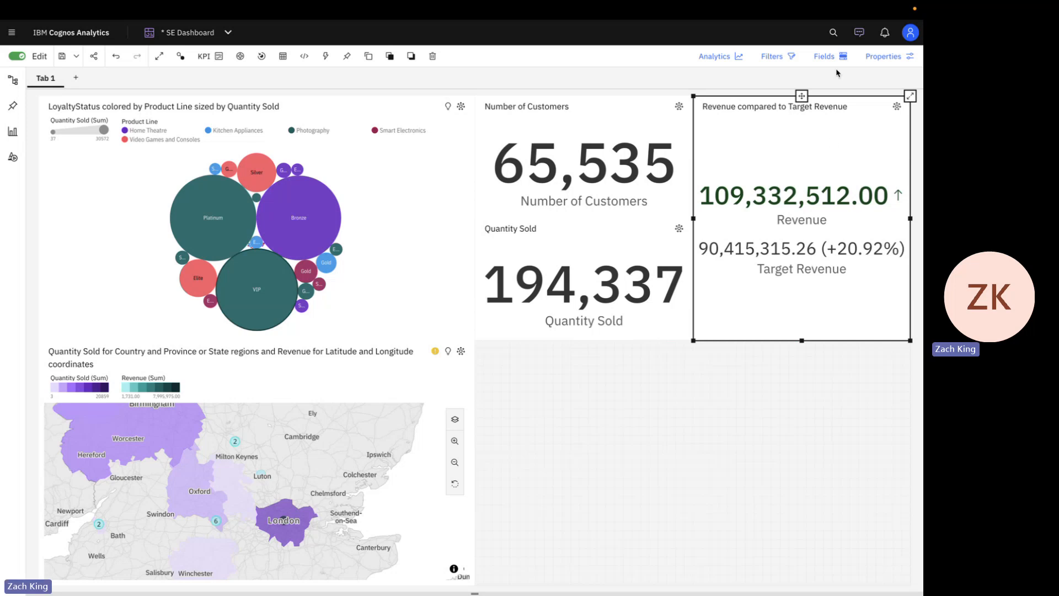
{"action": "left_click", "coordinate": [827, 55]}
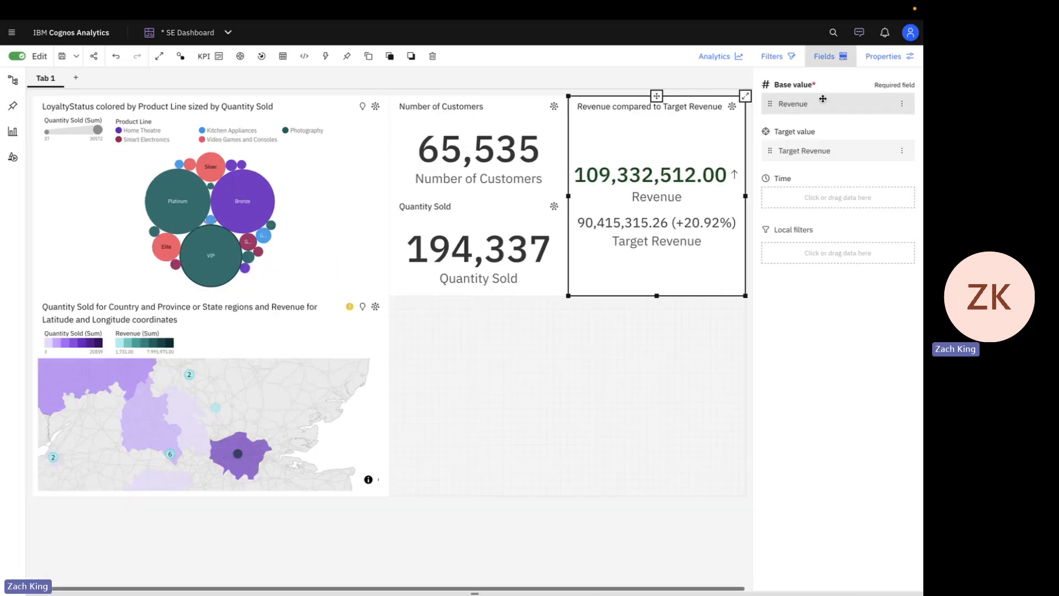
{"action": "left_click", "coordinate": [901, 104]}
{"action": "mouse_move", "coordinate": [866, 134]}
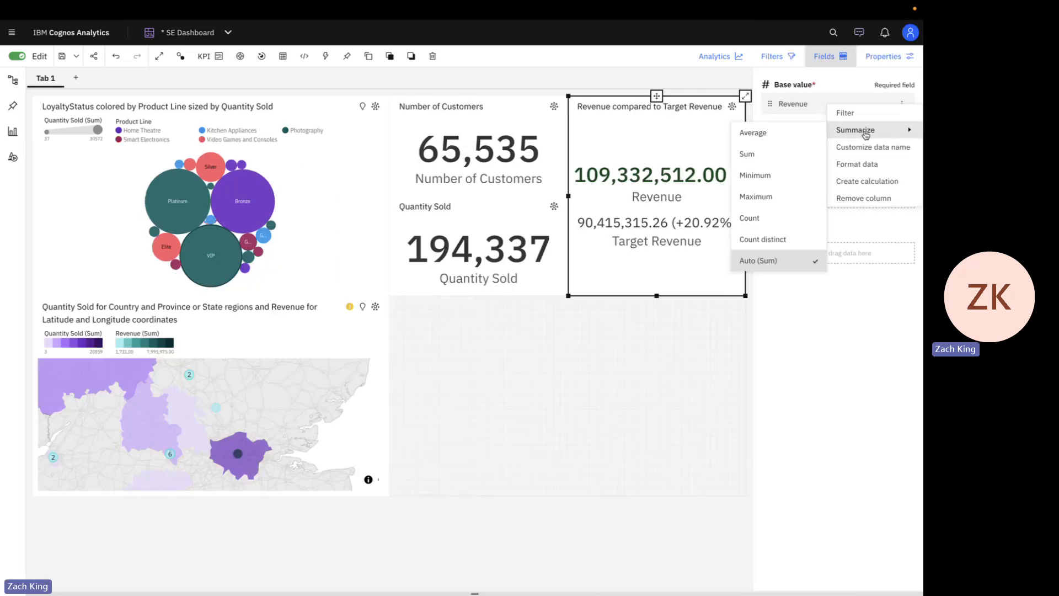
{"action": "left_click", "coordinate": [863, 164]}
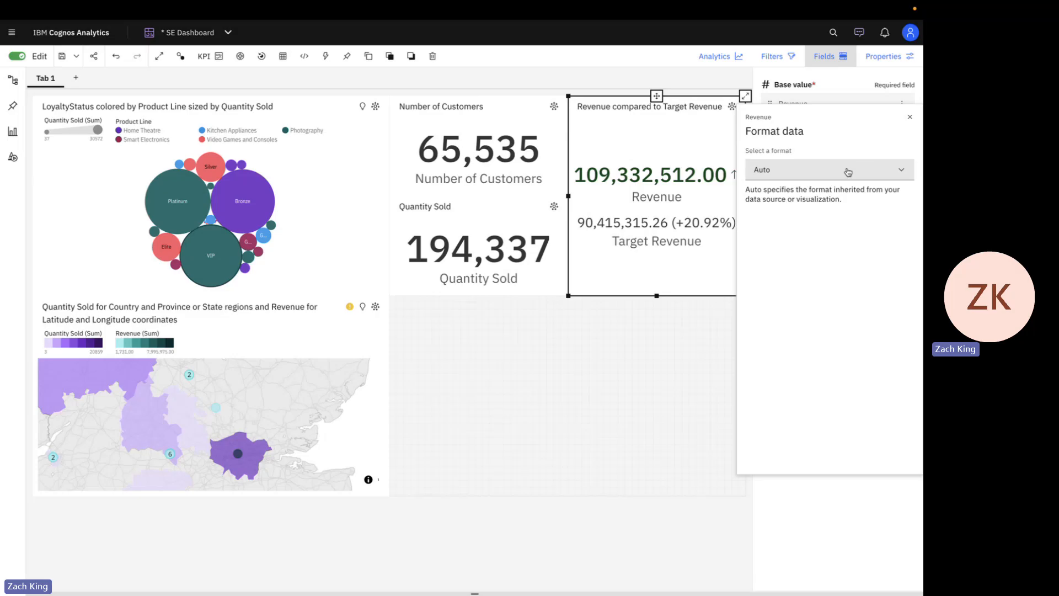
{"action": "left_click", "coordinate": [833, 175]}
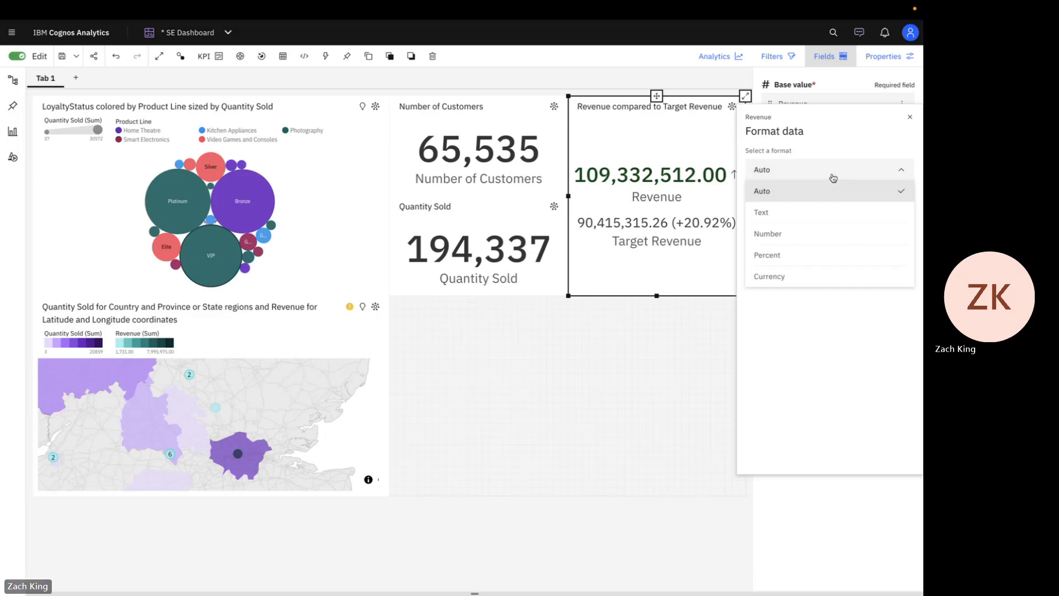
{"action": "left_click", "coordinate": [777, 237]}
{"action": "left_click", "coordinate": [752, 257]}
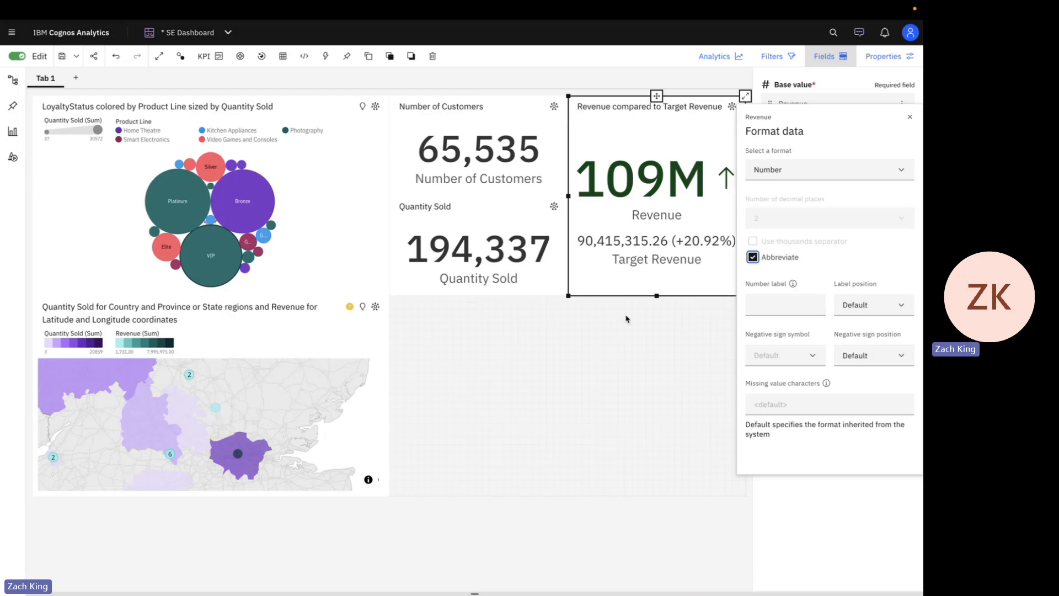
{"action": "left_click", "coordinate": [638, 368]}
{"action": "left_click", "coordinate": [822, 55]}
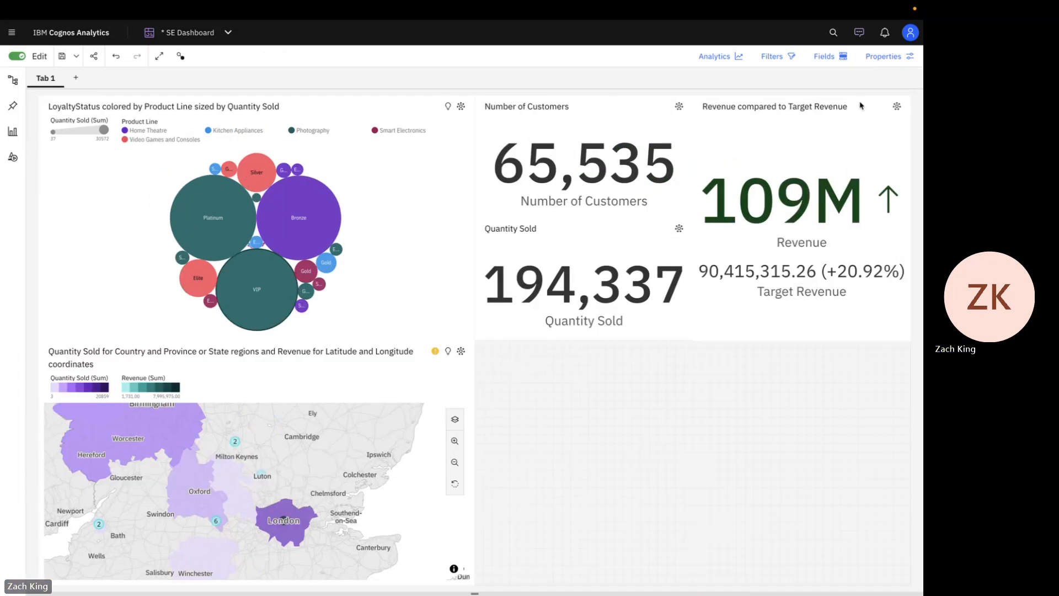
Add the Assistant's "Quantity Sold by Order Year colored by Product Line" line chart to the empty space below Quantity Sold, then close the Assistant.
{"action": "left_click", "coordinate": [859, 32]}
{"action": "scroll", "coordinate": [774, 335], "scroll_direction": "down", "scroll_amount": 15}
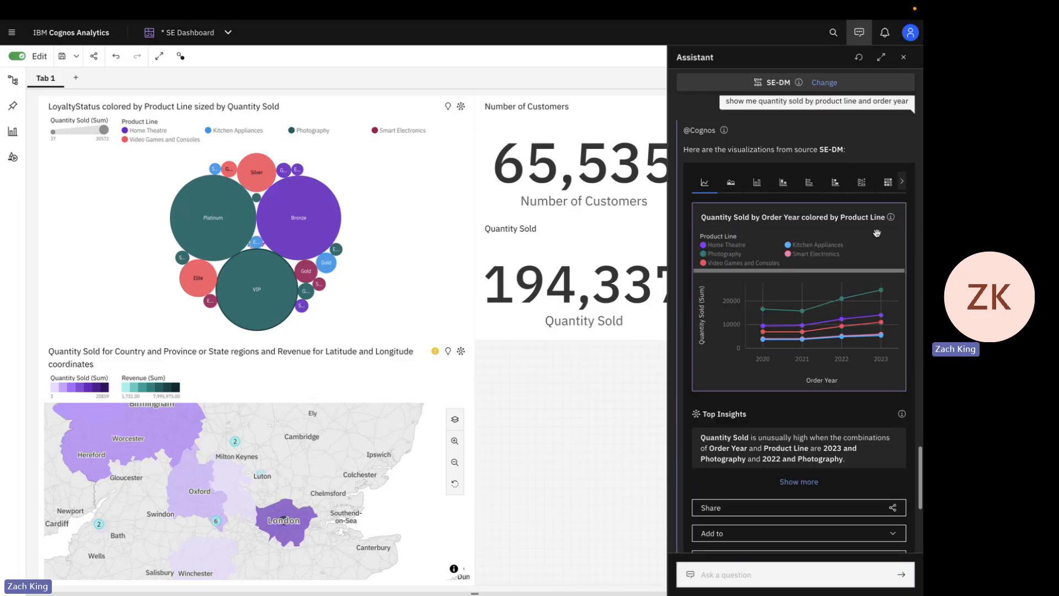
{"action": "left_click_drag", "start_coordinate": [876, 233], "coordinate": [628, 381]}
{"action": "left_click", "coordinate": [858, 32]}
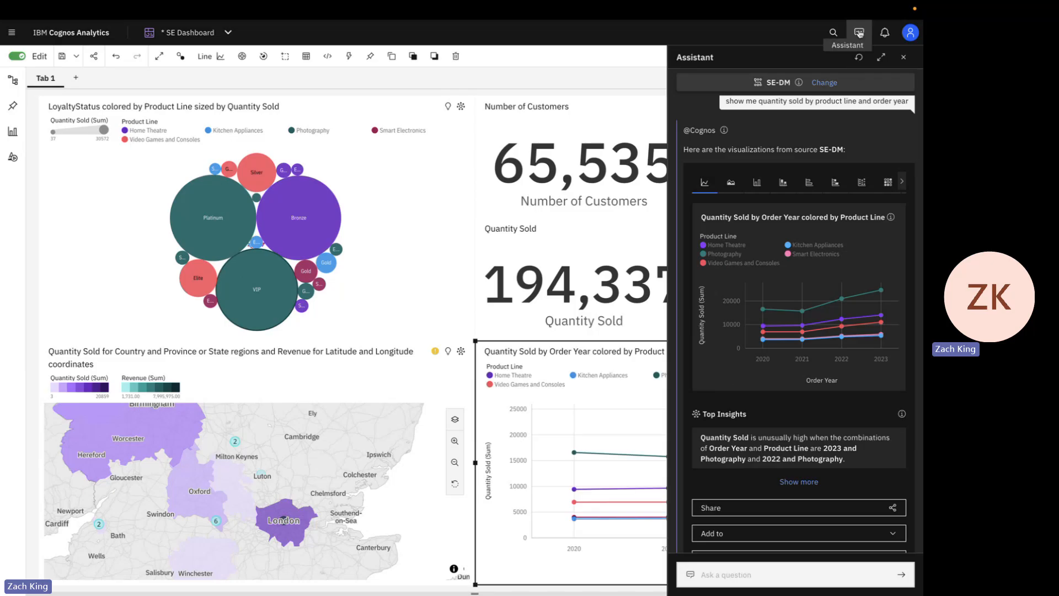
{"action": "left_click", "coordinate": [859, 32]}
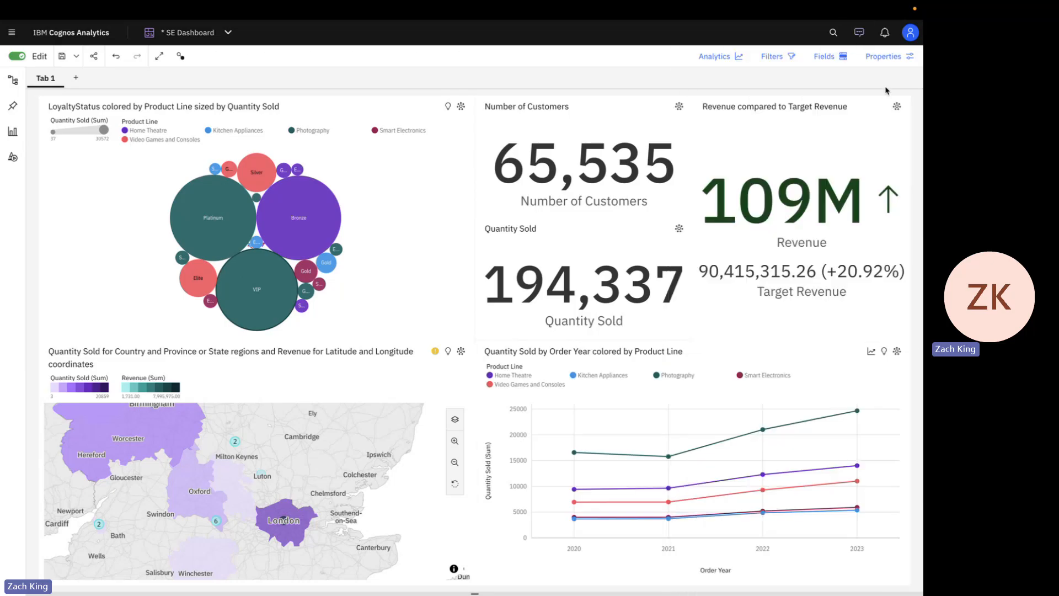
Add Quarter from the 2020-2023 spreadsheet to the line chart's x-axis below Order Year.
{"action": "left_click", "coordinate": [836, 372]}
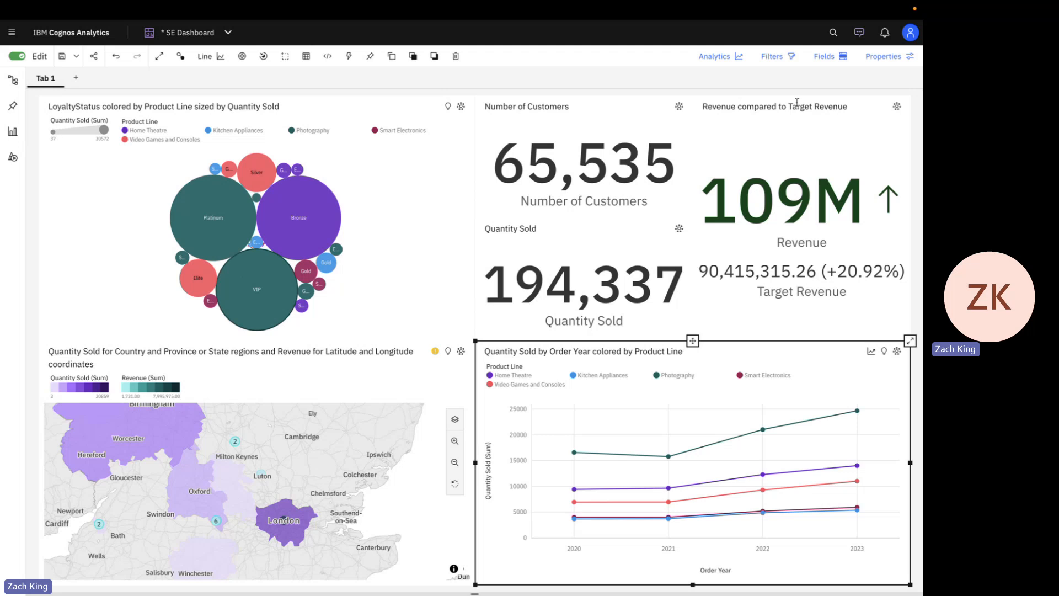
{"action": "left_click", "coordinate": [822, 58]}
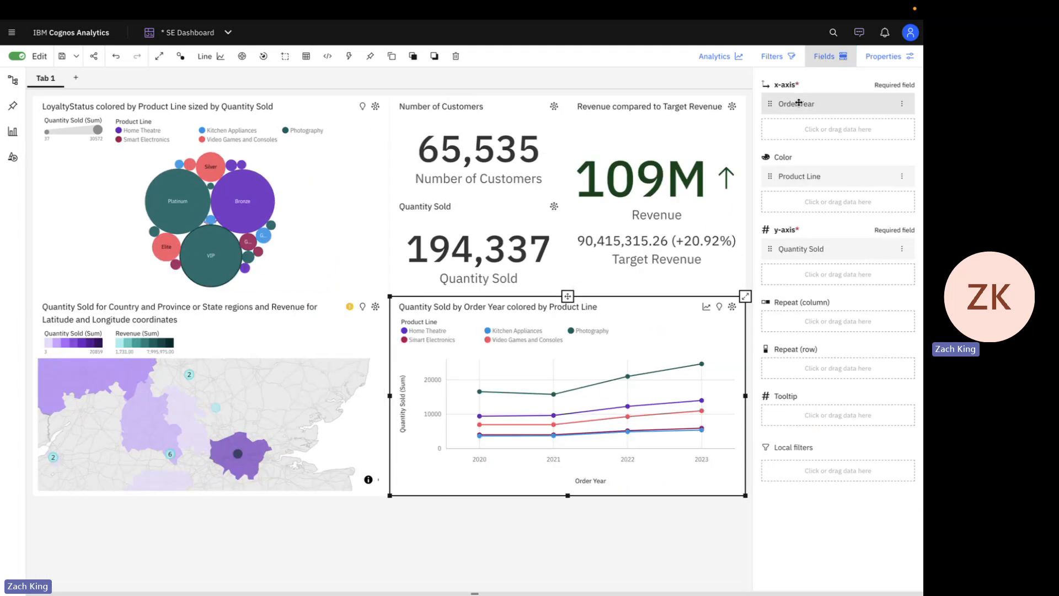
{"action": "left_click", "coordinate": [800, 130]}
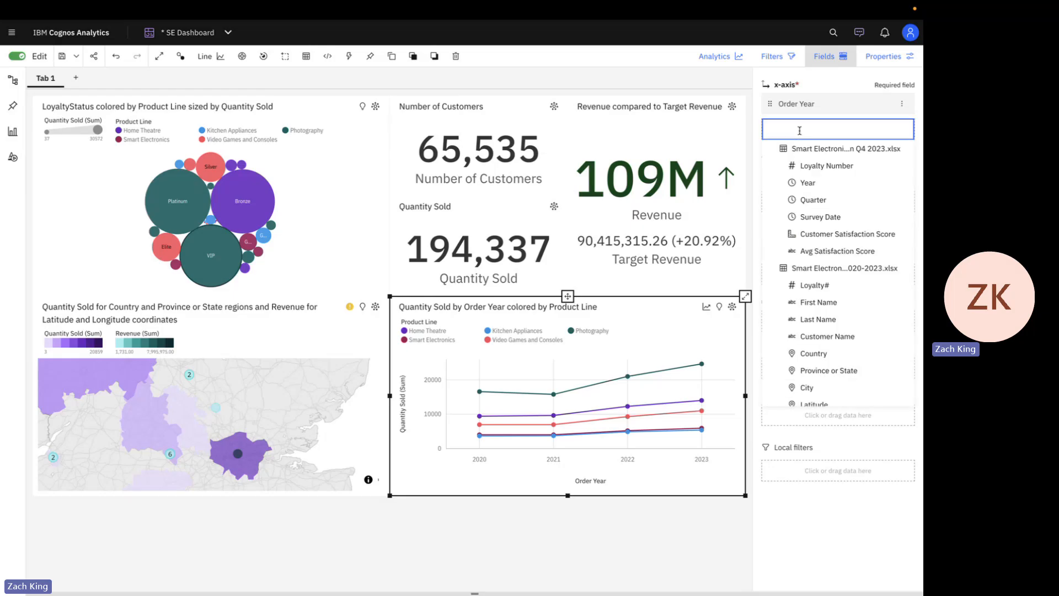
{"action": "type", "text": "quarr"}
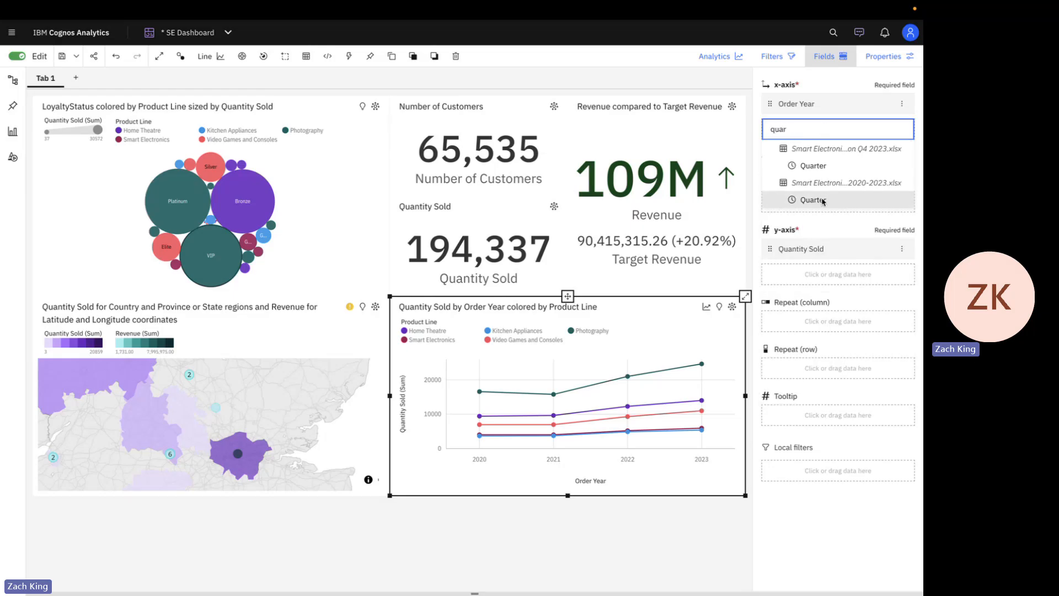
{"action": "left_click", "coordinate": [812, 200]}
{"action": "left_click", "coordinate": [826, 57]}
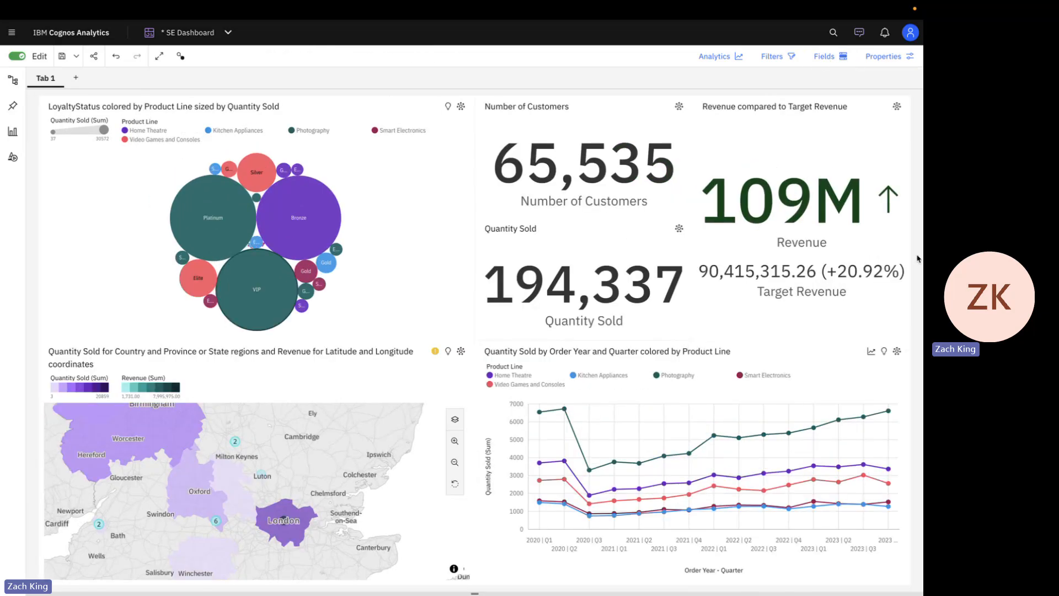
Maximize the quarterly line chart and filter its Order Year to 2022 and 2023.
{"action": "left_click", "coordinate": [841, 372]}
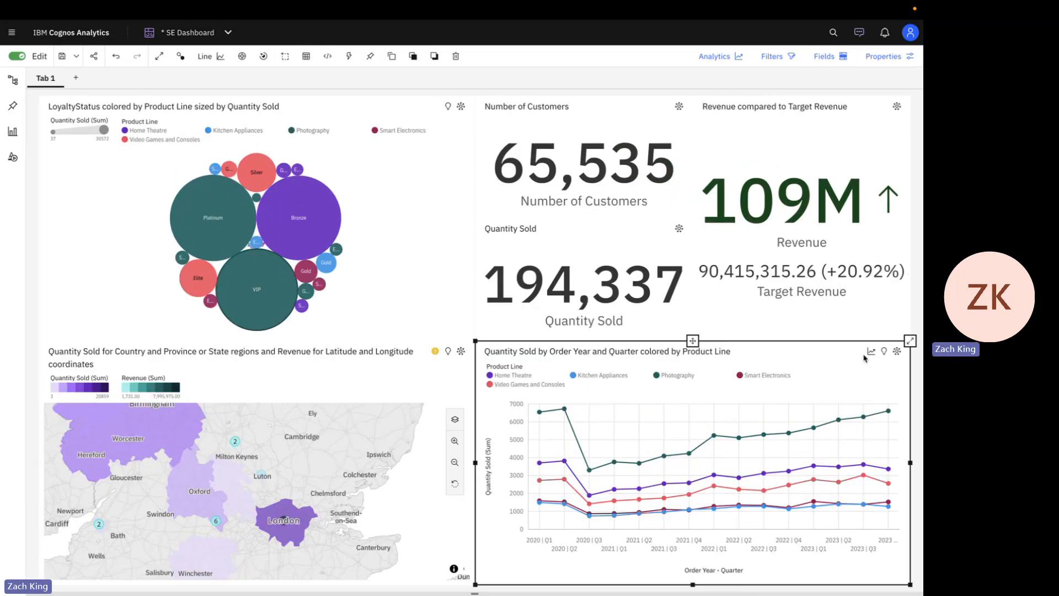
{"action": "left_click", "coordinate": [910, 342]}
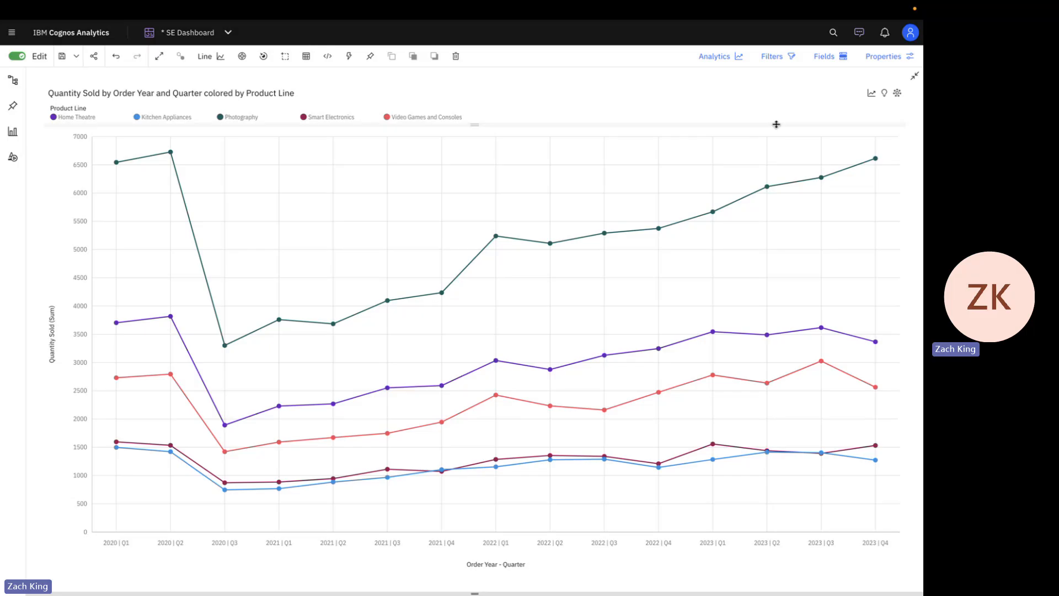
{"action": "left_click", "coordinate": [826, 63]}
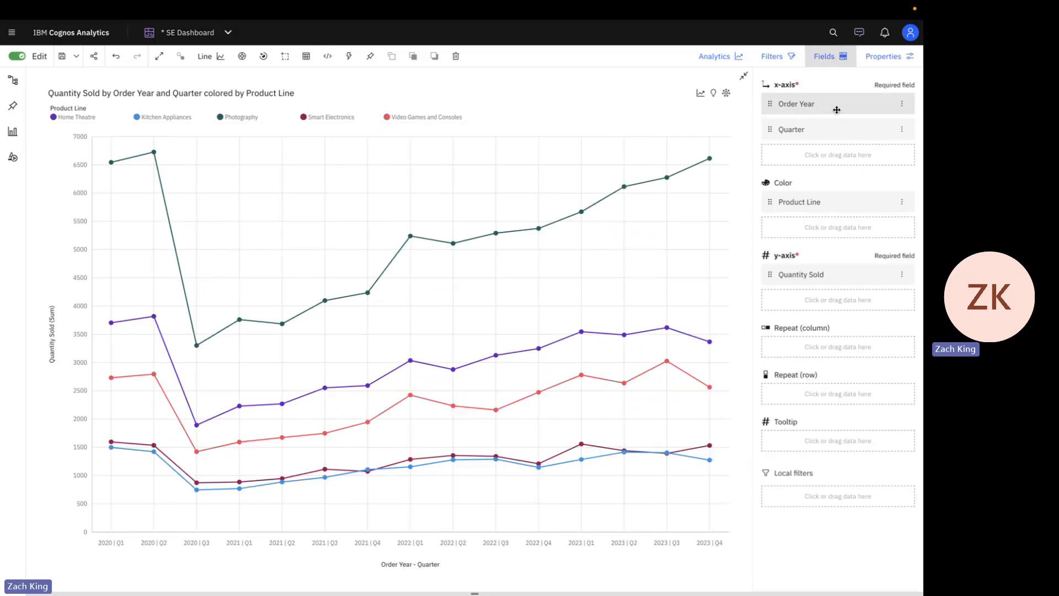
{"action": "left_click", "coordinate": [902, 105]}
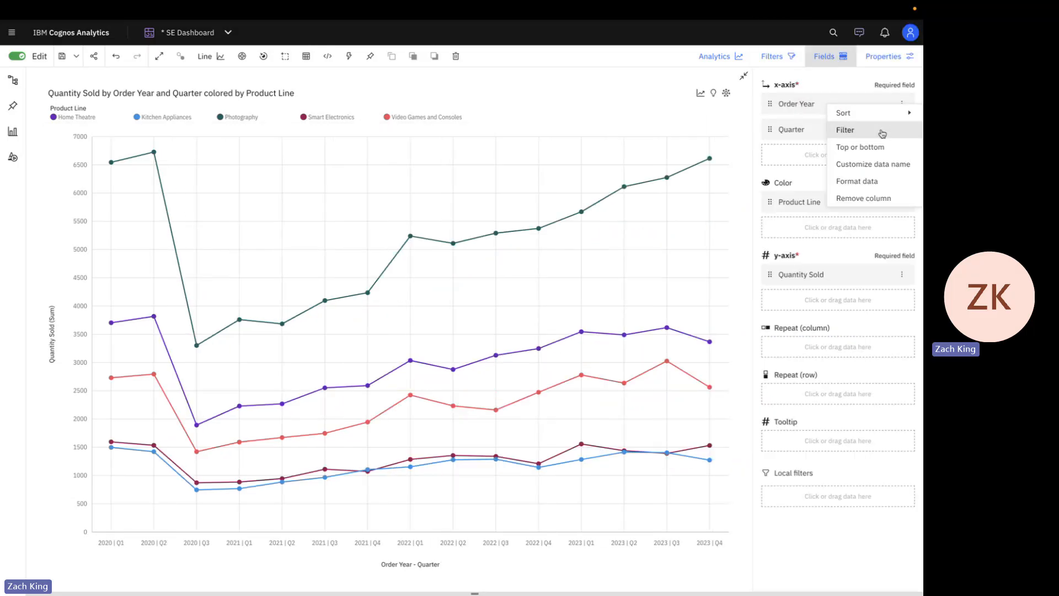
{"action": "left_click", "coordinate": [849, 130]}
{"action": "left_click", "coordinate": [738, 233]}
{"action": "left_click", "coordinate": [738, 249]}
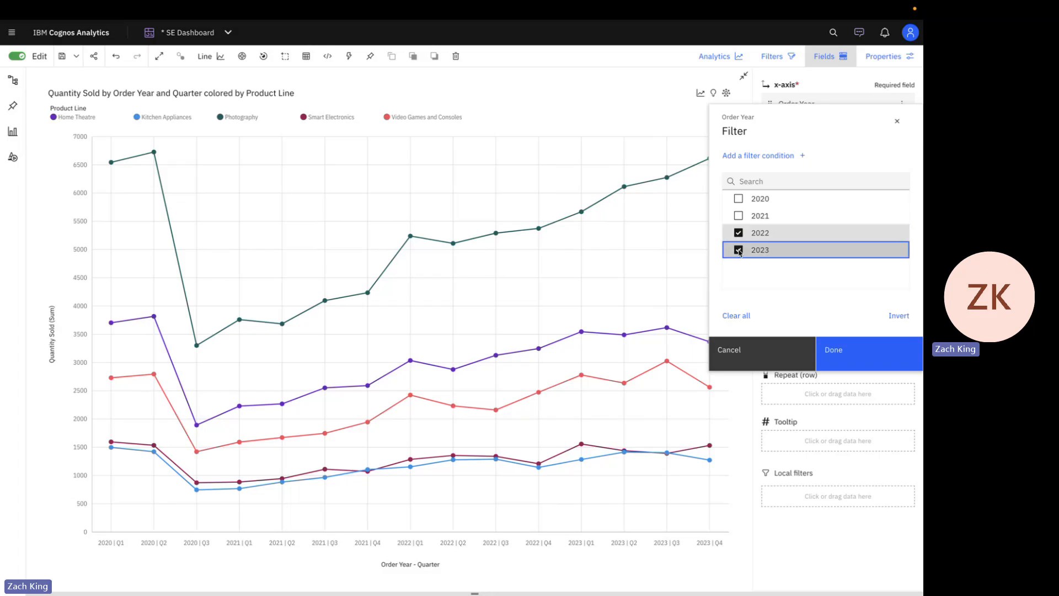
{"action": "left_click", "coordinate": [848, 360]}
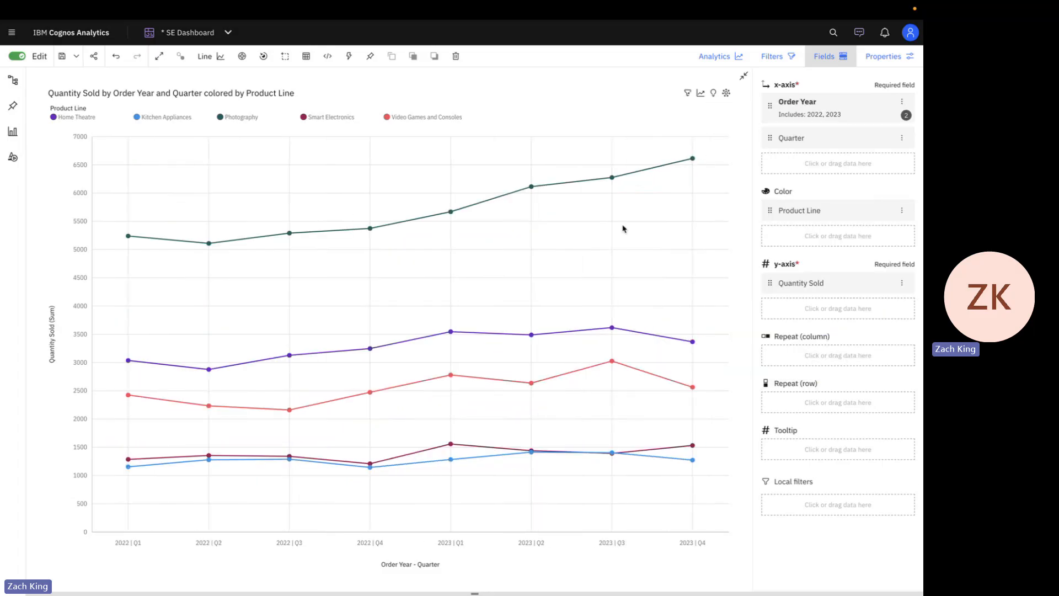
{"action": "left_click", "coordinate": [831, 55]}
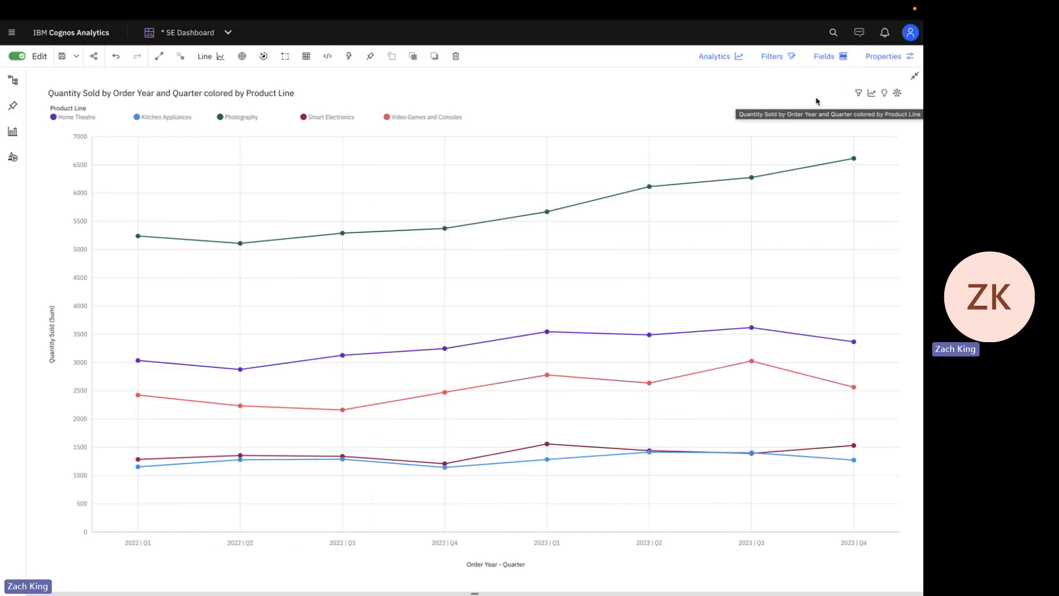
Review the suggested narrative insights for the maximized line chart.
{"action": "left_click", "coordinate": [709, 57]}
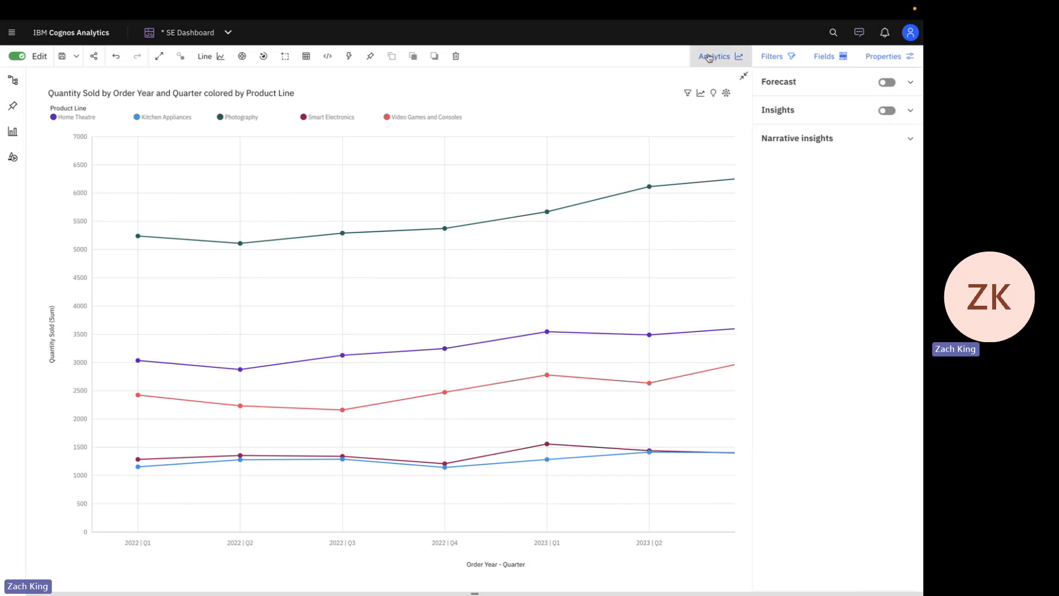
{"action": "left_click", "coordinate": [794, 149]}
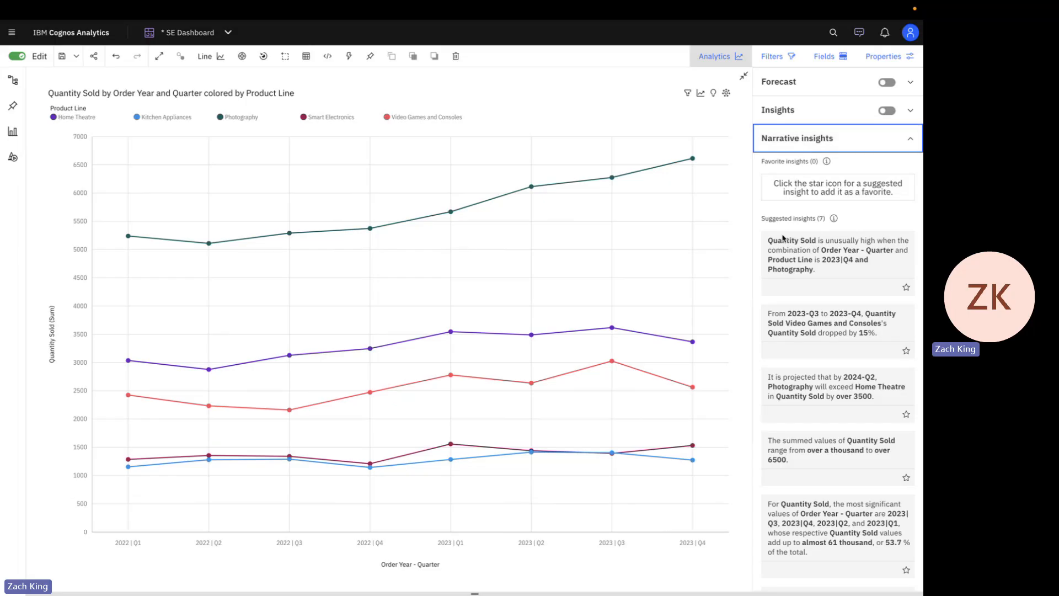
{"action": "left_click", "coordinate": [852, 133]}
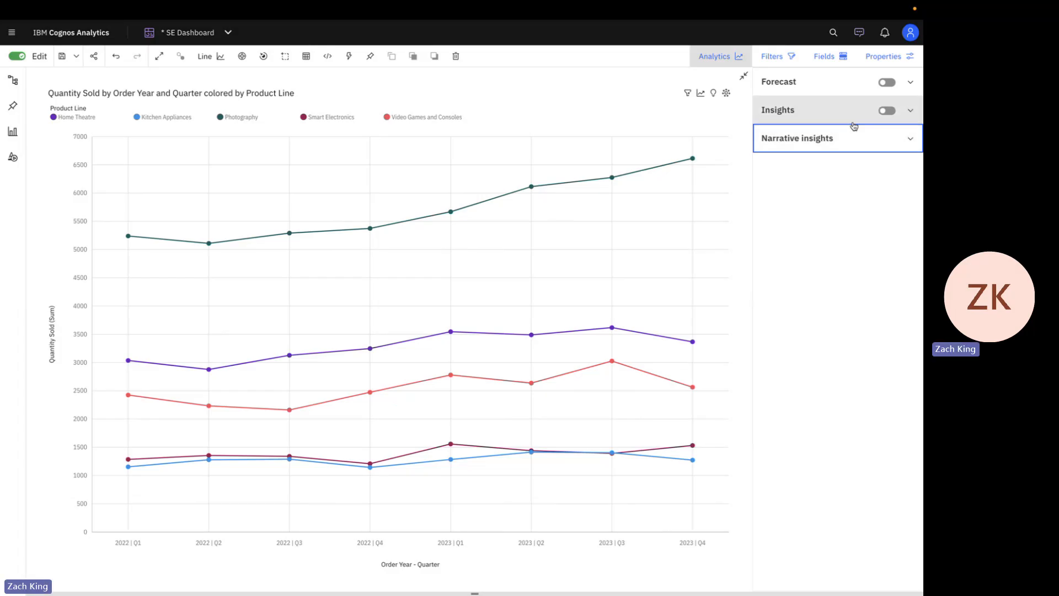
Turn on Forecast for the line chart and read the explanations of the forecast period settings.
{"action": "left_click", "coordinate": [812, 83]}
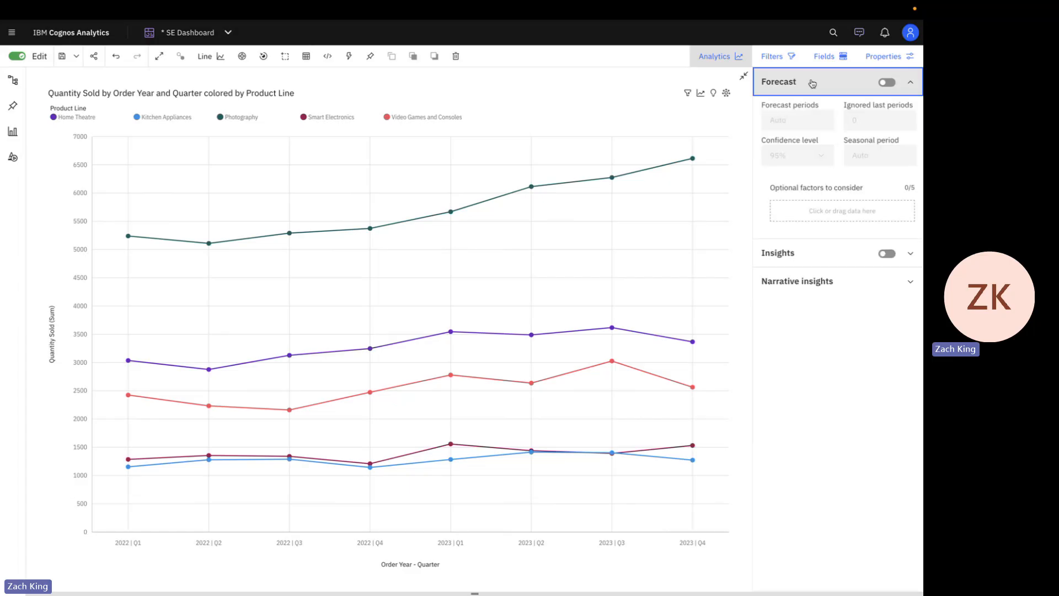
{"action": "left_click", "coordinate": [887, 82]}
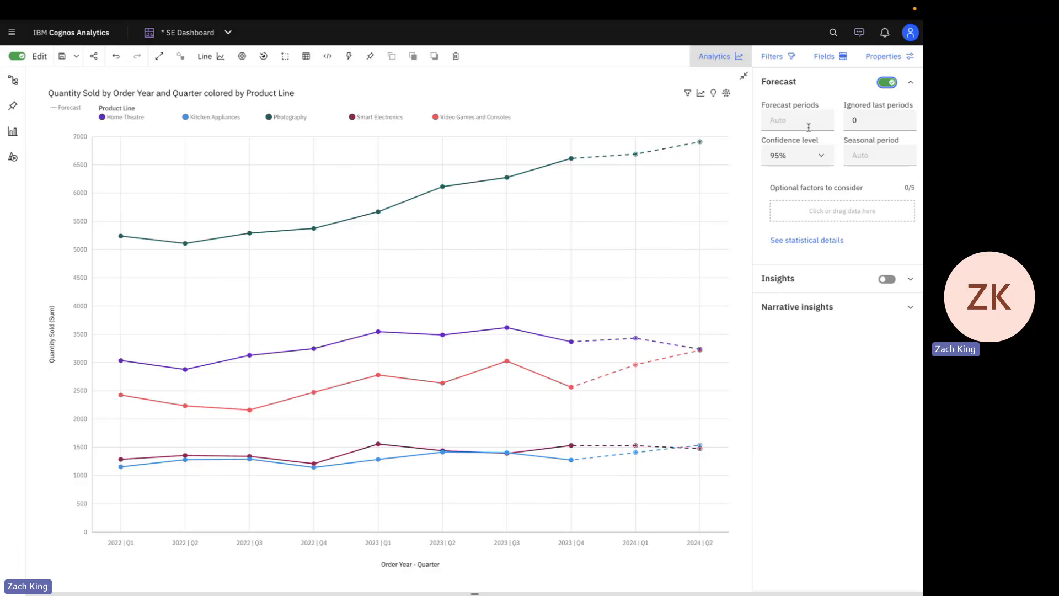
{"action": "mouse_move", "coordinate": [780, 109]}
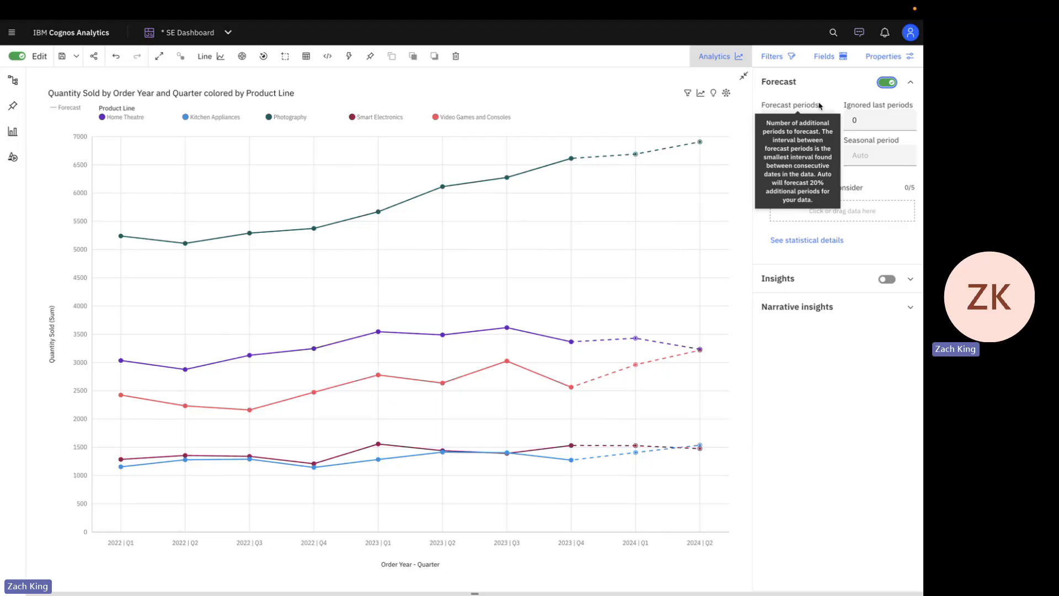
{"action": "mouse_move", "coordinate": [863, 104]}
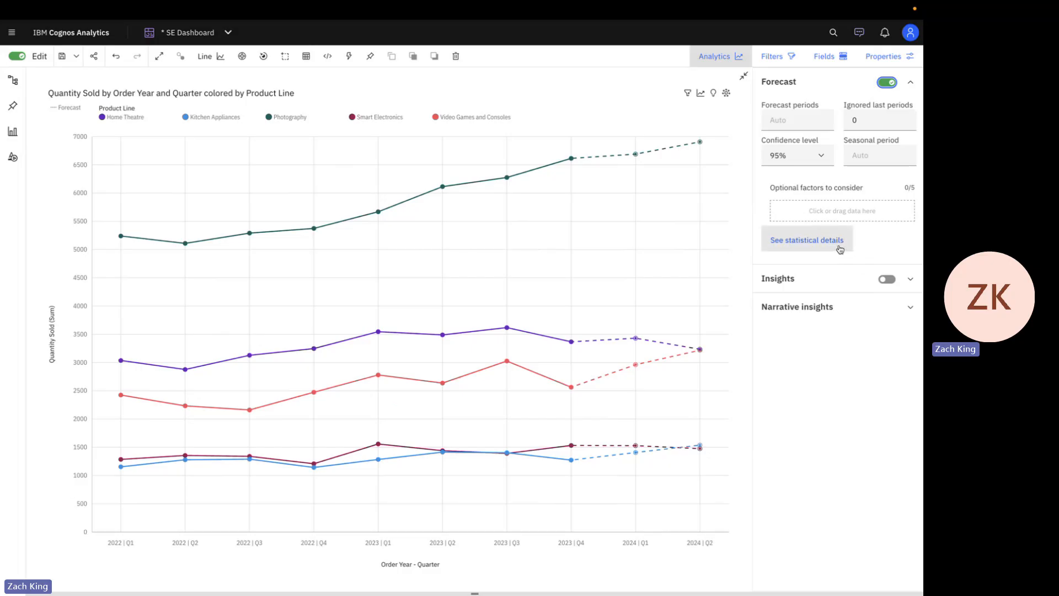
Examine the statistical forecast details for Kitchen Appliances, including error measures, parameters, and trend and seasonality combinations.
{"action": "left_click", "coordinate": [840, 250]}
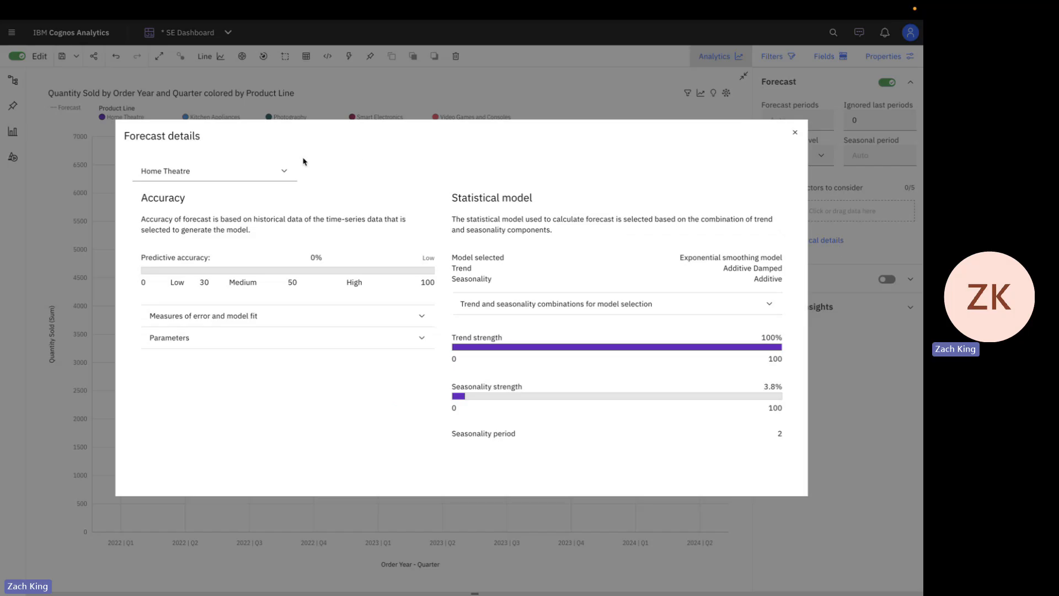
{"action": "left_click", "coordinate": [279, 172]}
{"action": "left_click", "coordinate": [248, 210]}
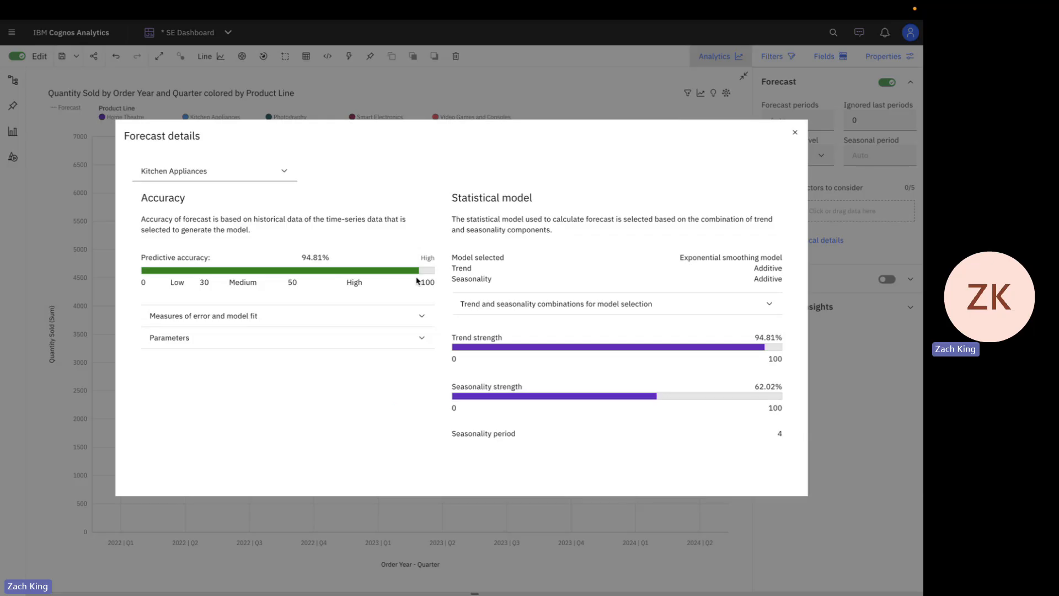
{"action": "left_click", "coordinate": [378, 335]}
{"action": "left_click", "coordinate": [392, 314]}
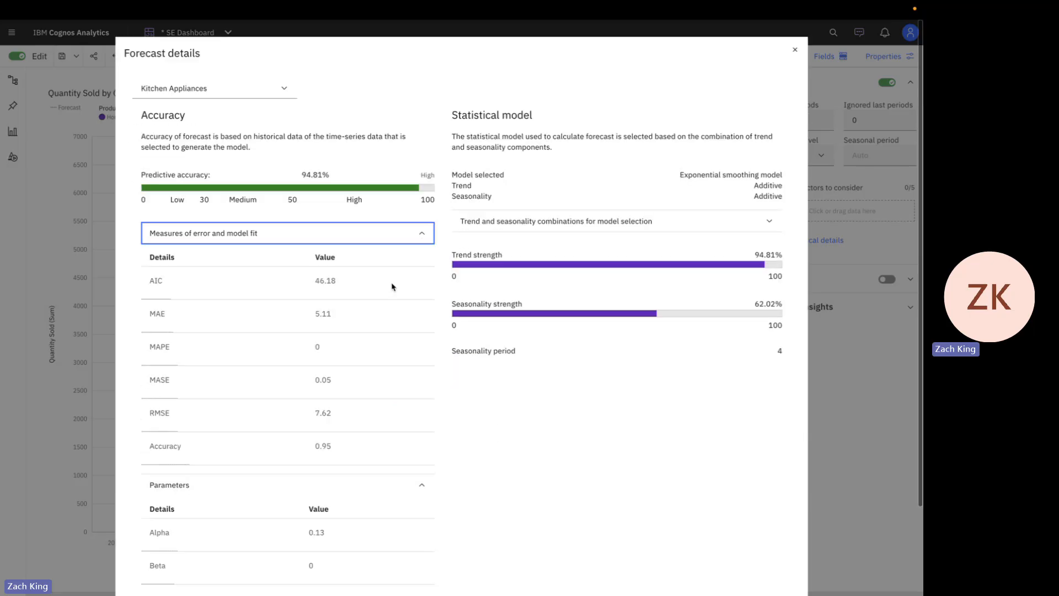
{"action": "scroll", "coordinate": [392, 286], "scroll_direction": "down", "scroll_amount": 3}
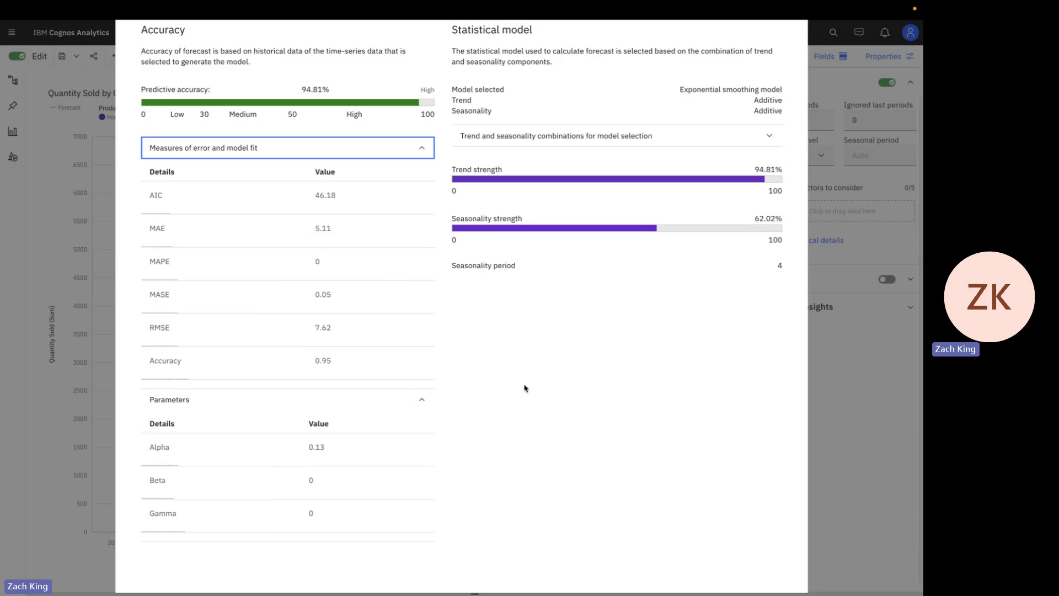
{"action": "scroll", "coordinate": [550, 402], "scroll_direction": "up", "scroll_amount": 3}
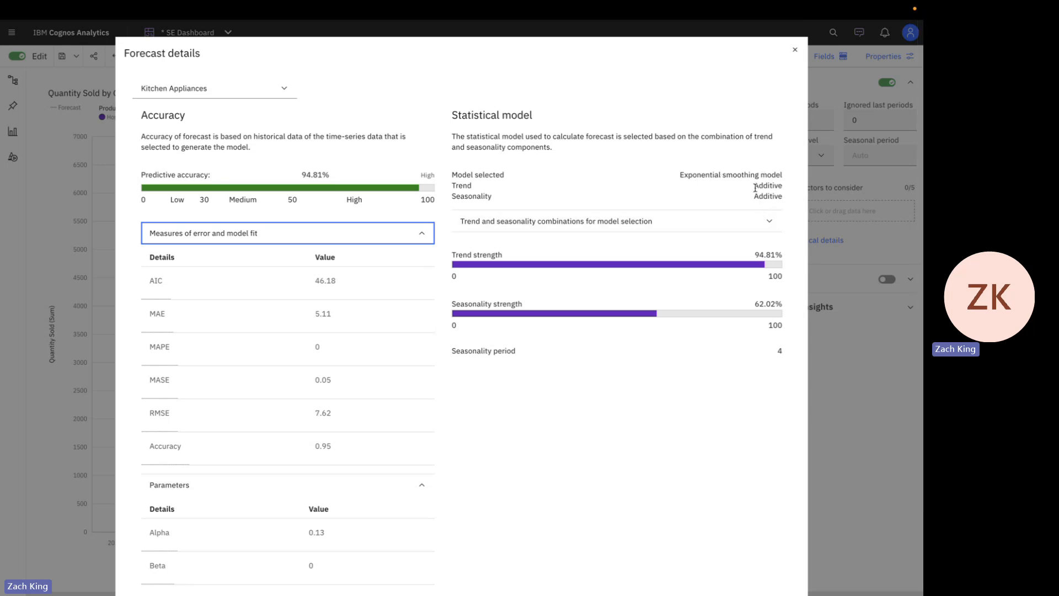
{"action": "left_click", "coordinate": [748, 229]}
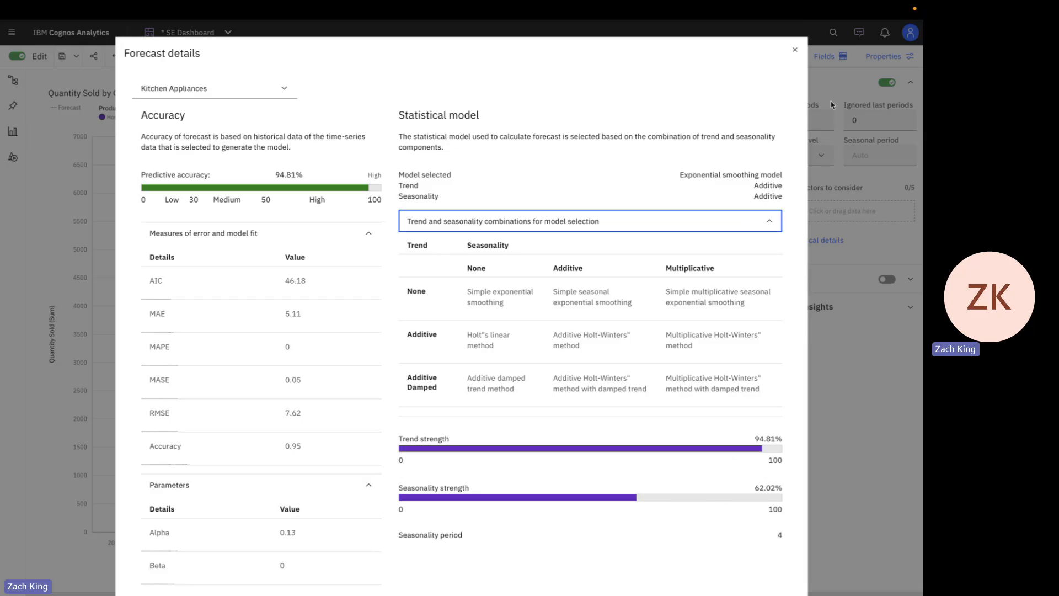
Close the forecast details, turn off Forecast for the line chart, and restore the chart to its dashboard size.
{"action": "left_click", "coordinate": [793, 52]}
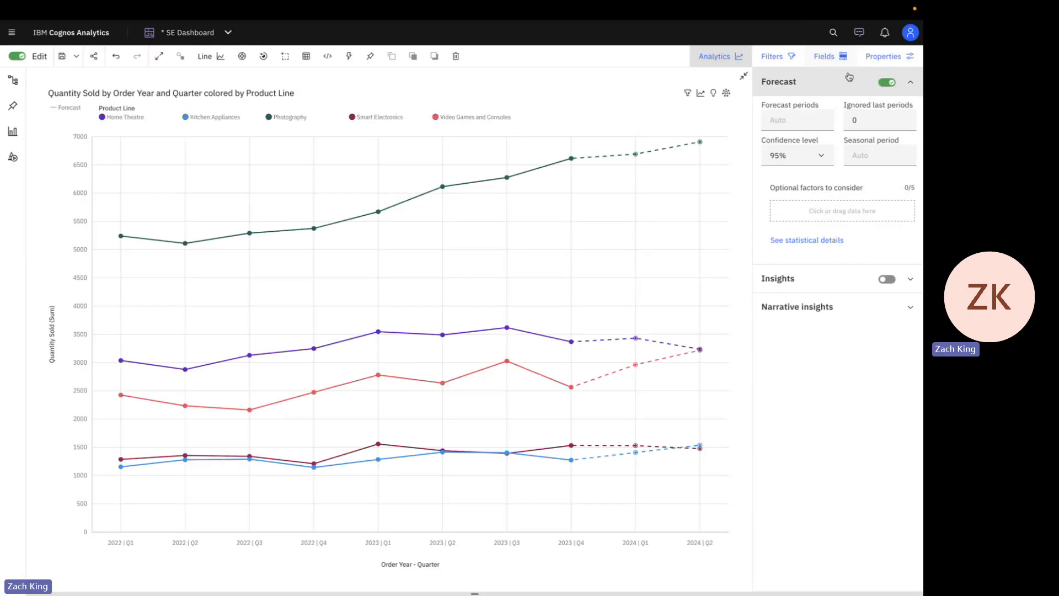
{"action": "left_click", "coordinate": [885, 83]}
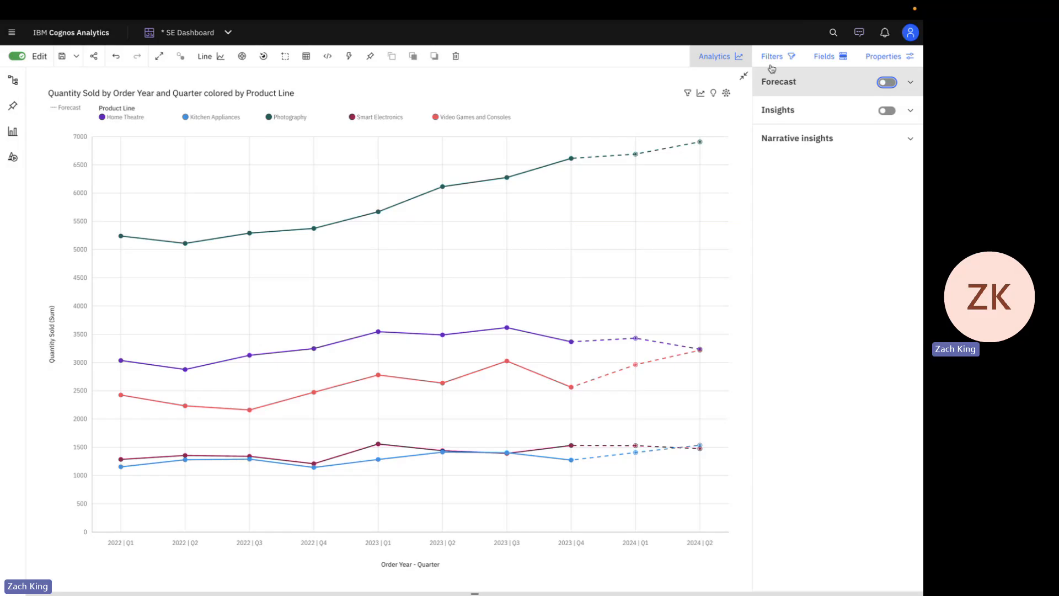
{"action": "left_click", "coordinate": [735, 57]}
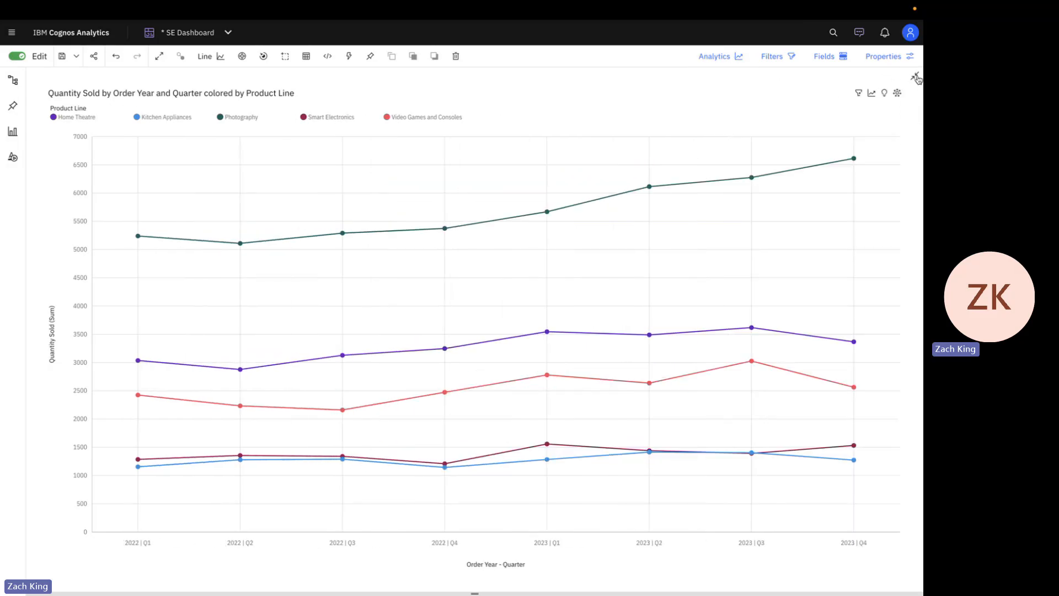
{"action": "left_click", "coordinate": [917, 78]}
{"action": "left_click", "coordinate": [837, 77]}
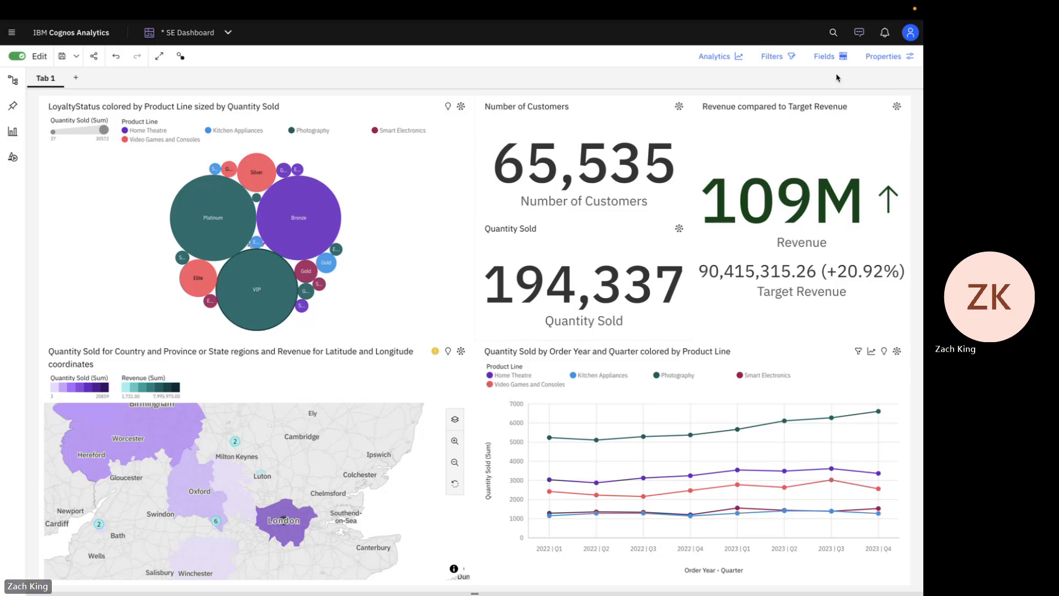
Open the line chart's conditional color settings for Quantity Sold and set the scale to Numeric.
{"action": "left_click", "coordinate": [795, 362]}
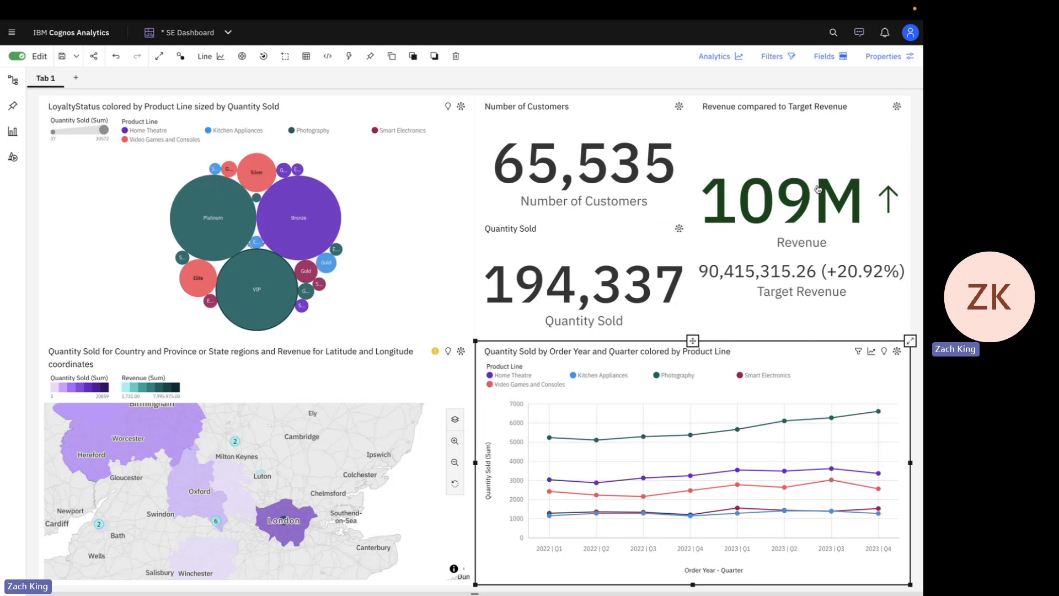
{"action": "left_click", "coordinate": [835, 58]}
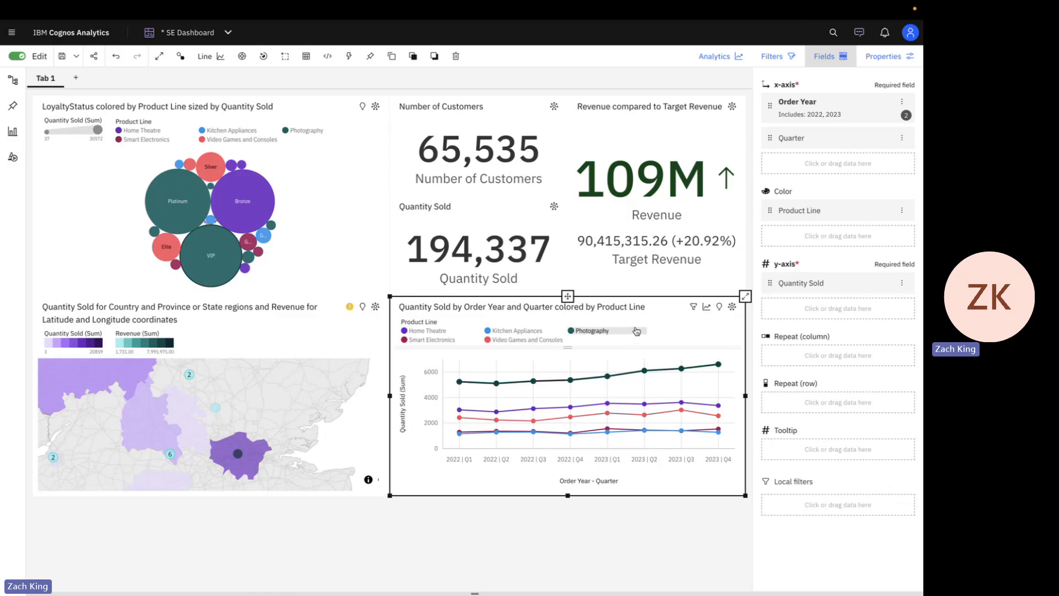
{"action": "left_click", "coordinate": [885, 56]}
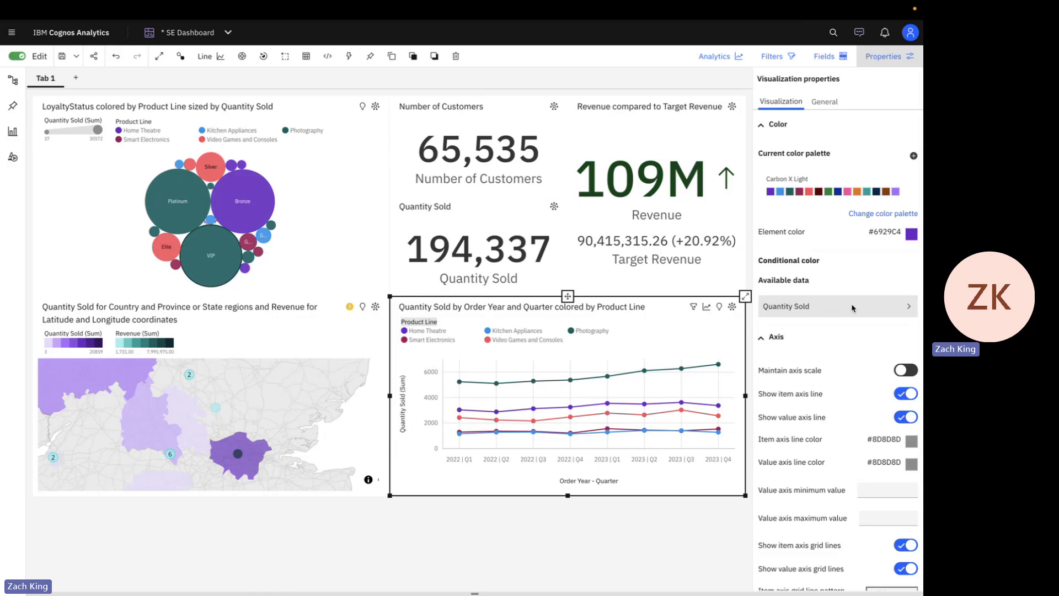
{"action": "left_click", "coordinate": [790, 307]}
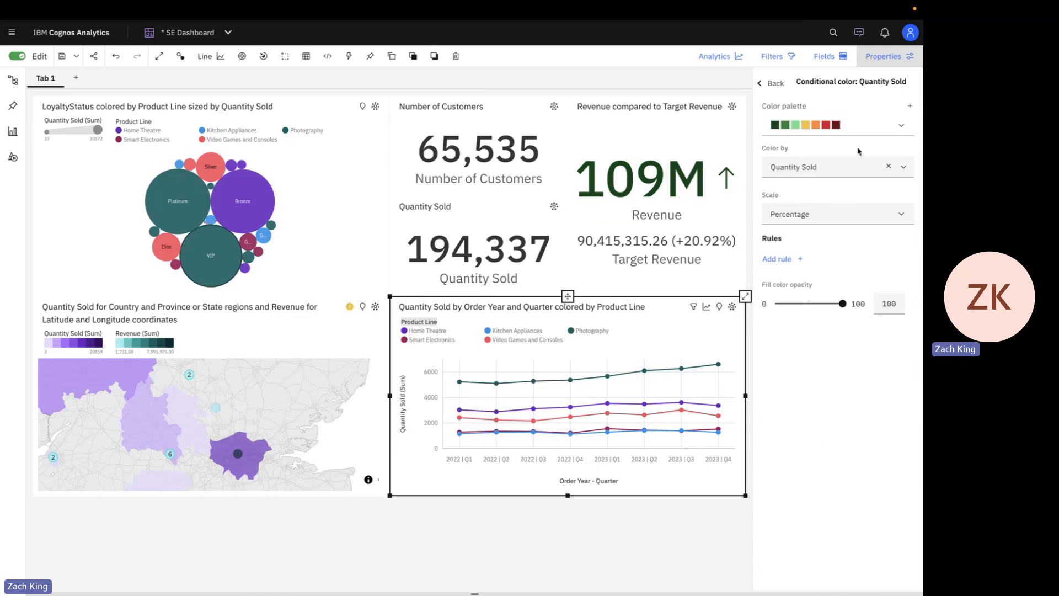
{"action": "left_click", "coordinate": [833, 217]}
{"action": "left_click", "coordinate": [807, 261]}
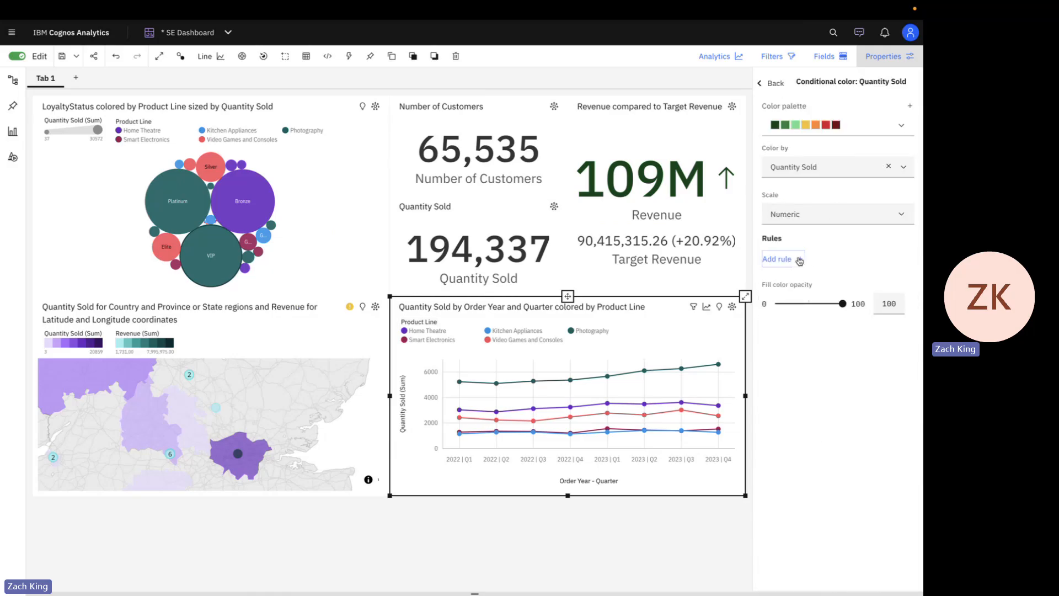
Add a conditional color rule for Quantity Sold greater than 6,000 with the yellow fill color #F1C21B.
{"action": "left_click", "coordinate": [798, 261]}
{"action": "left_click", "coordinate": [800, 296]}
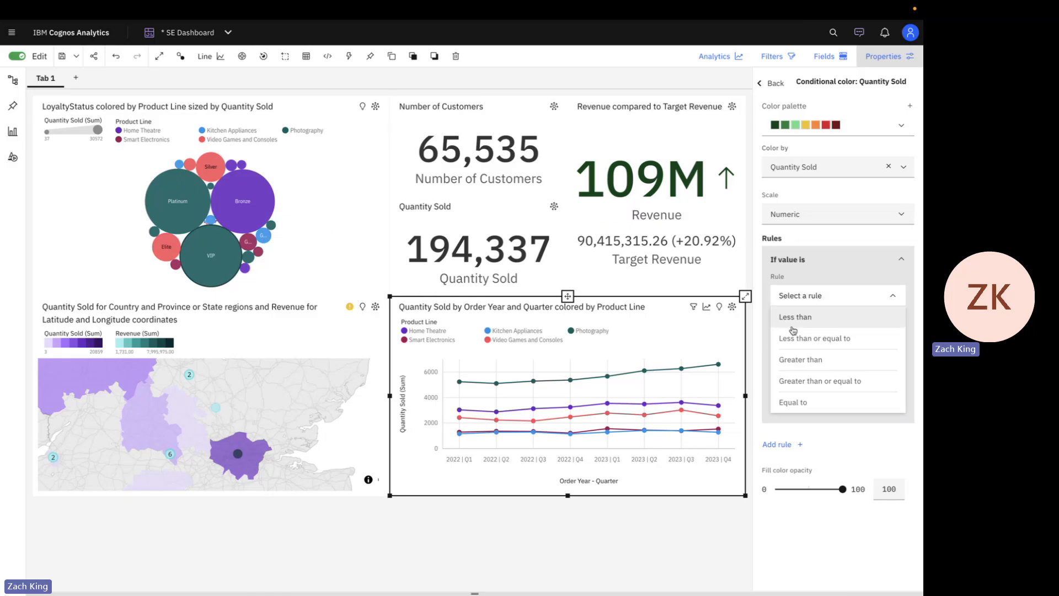
{"action": "left_click", "coordinate": [817, 364]}
{"action": "left_click", "coordinate": [825, 342]}
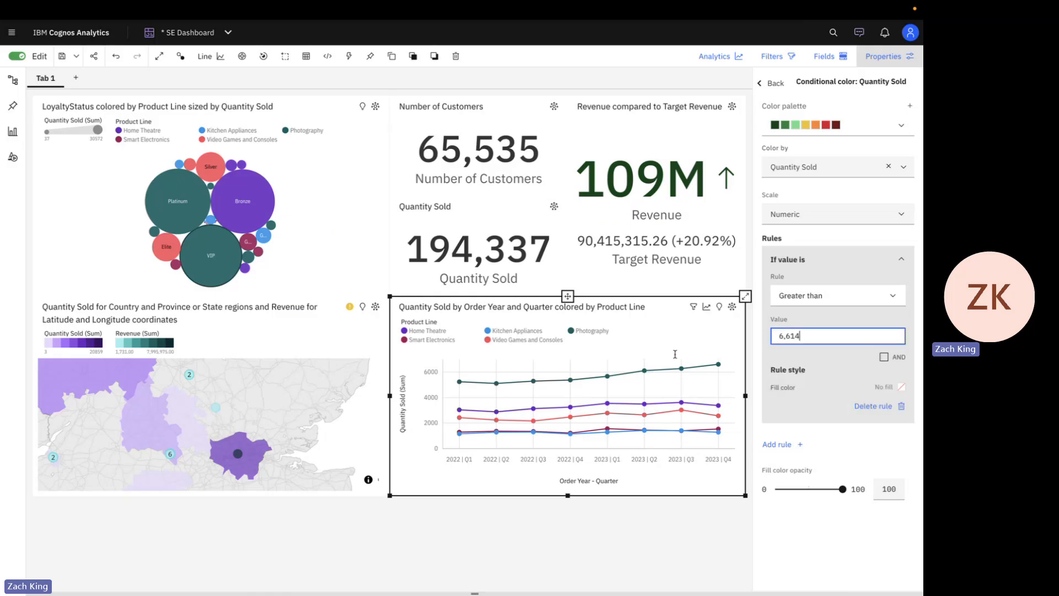
{"action": "key", "text": "BackSpace"}
{"action": "key", "text": "BackSpace"}
{"action": "key", "text": "BackSpace"}
{"action": "type", "text": "000"}
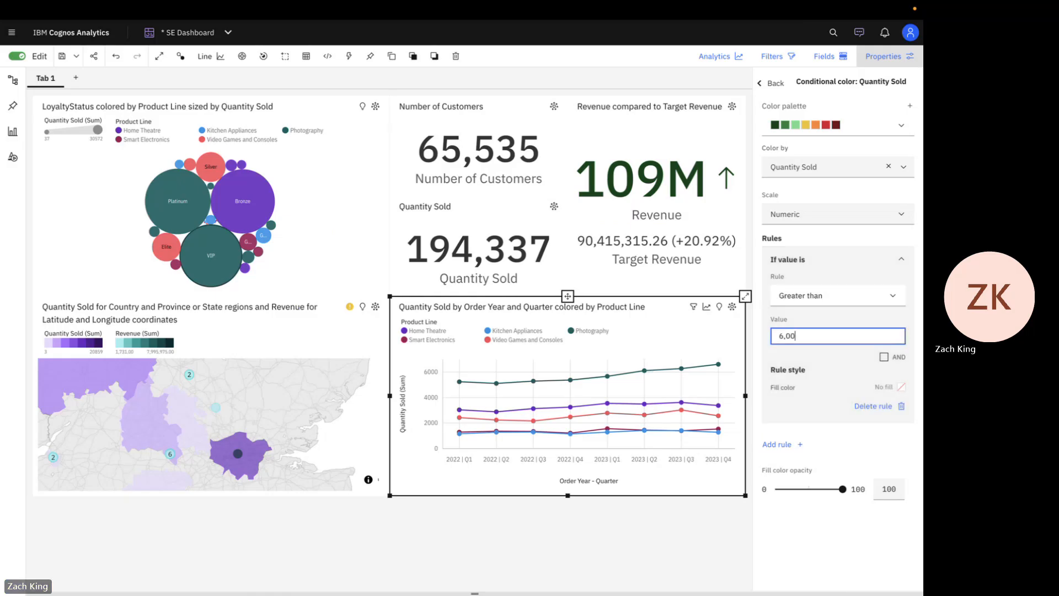
{"action": "left_click", "coordinate": [901, 387]}
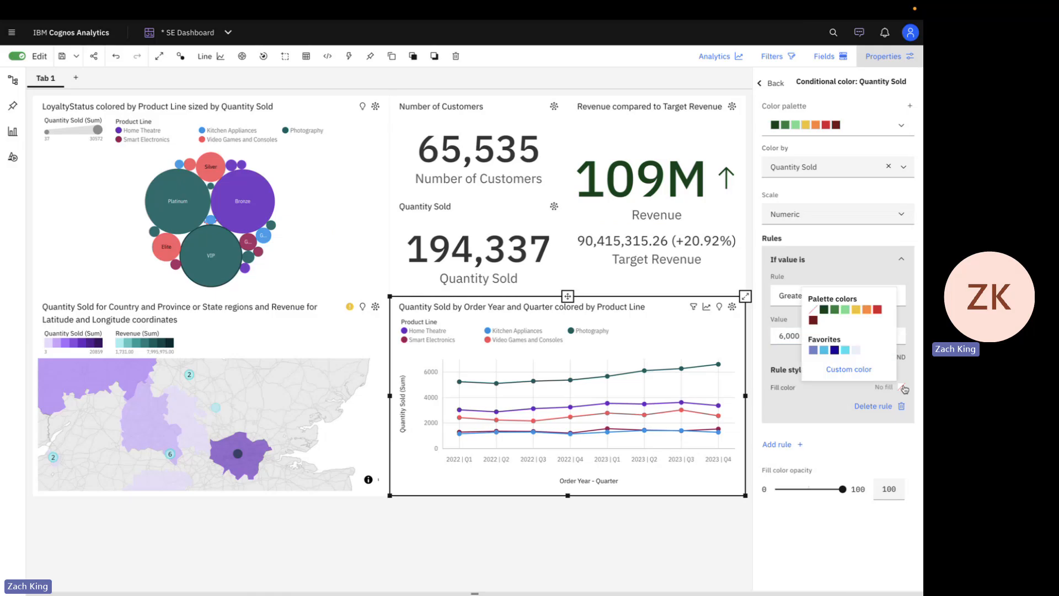
{"action": "left_click", "coordinate": [855, 309]}
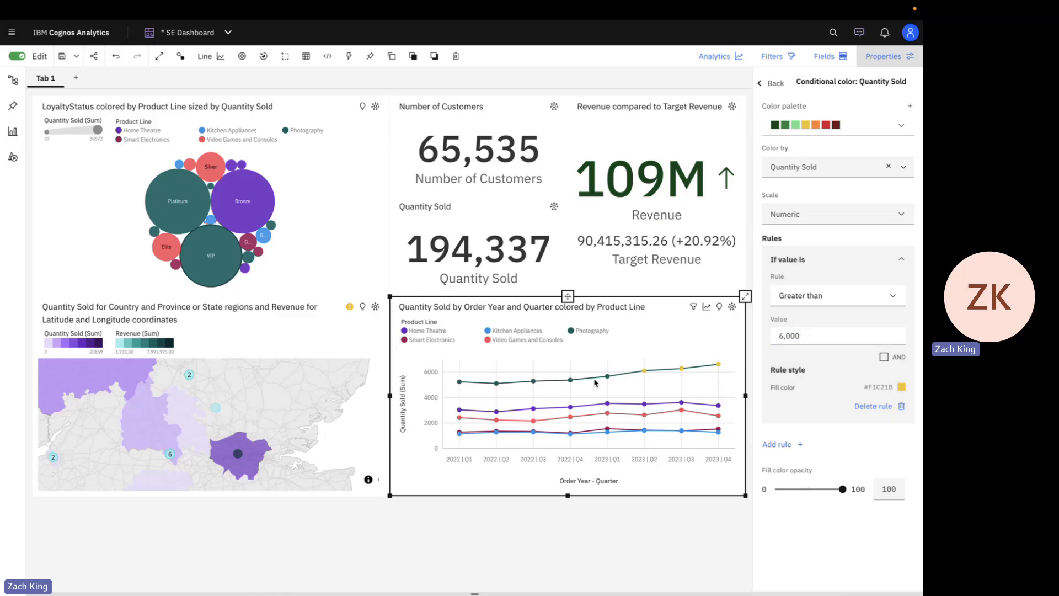
Maximize the line chart to inspect its conditionally colored points, closing the properties and returning to the full dashboard.
{"action": "left_click", "coordinate": [745, 296]}
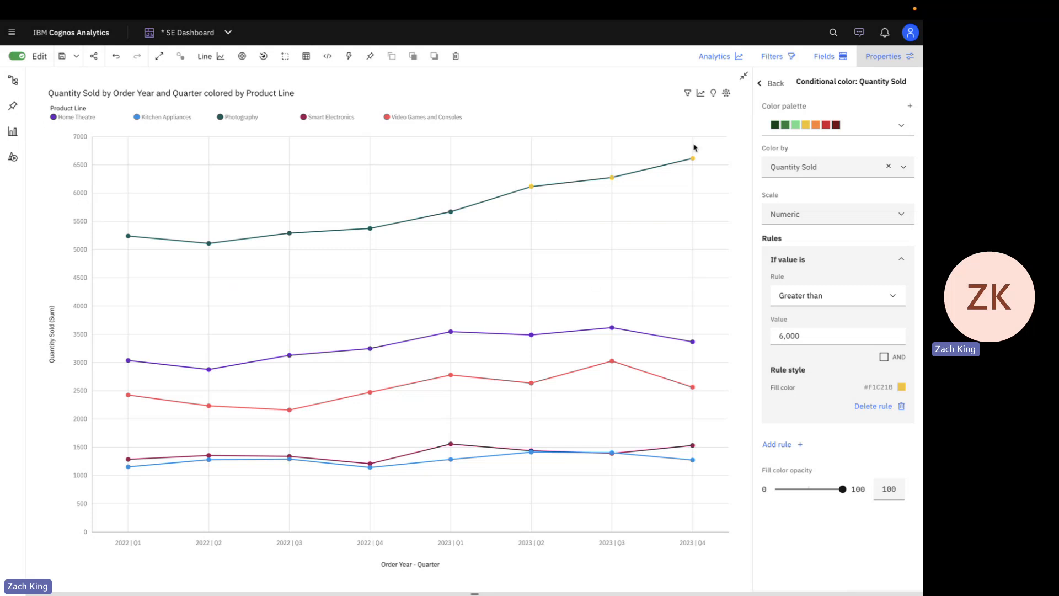
{"action": "left_click", "coordinate": [770, 82]}
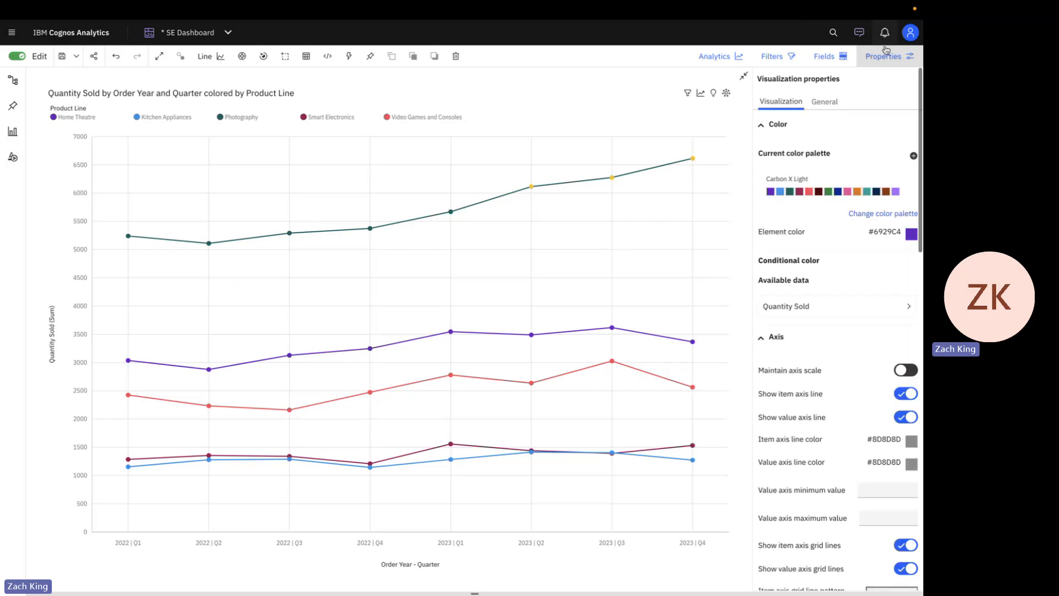
{"action": "left_click", "coordinate": [885, 58]}
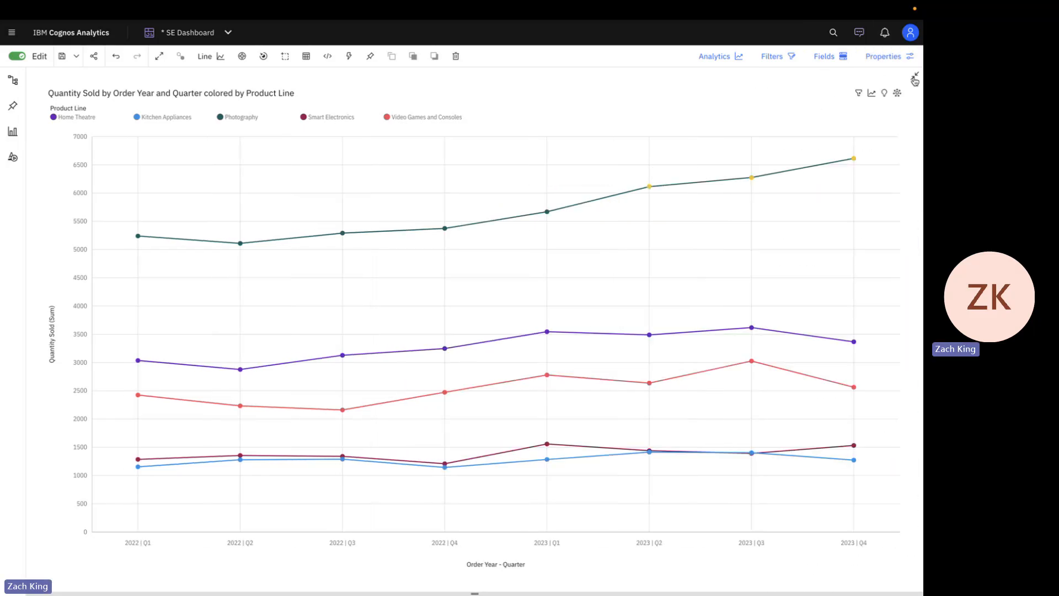
{"action": "left_click", "coordinate": [911, 78]}
{"action": "left_click", "coordinate": [789, 88]}
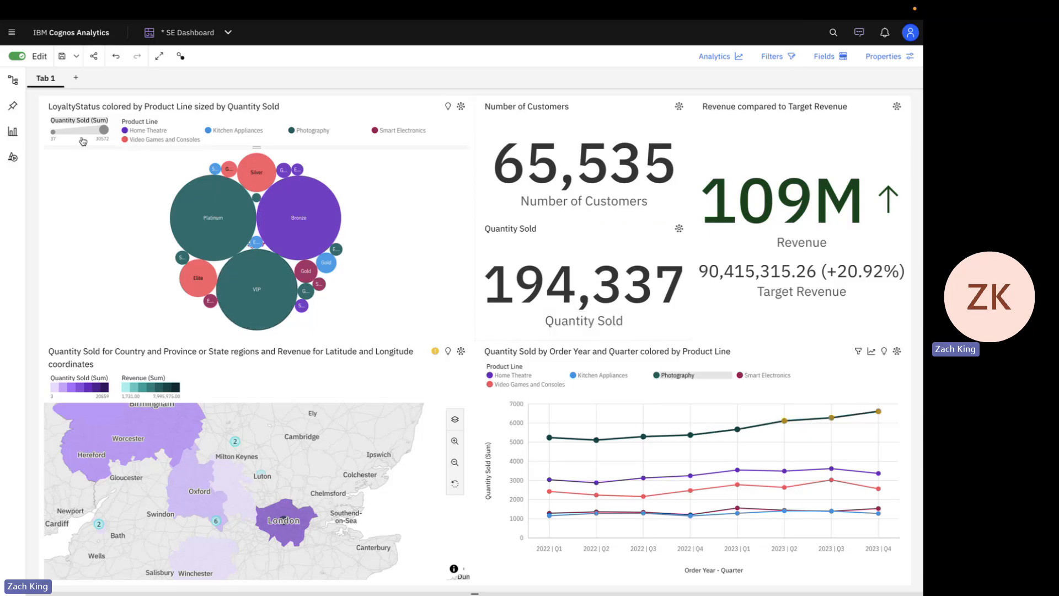
Browse the available system visualization types for the dashboard.
{"action": "left_click", "coordinate": [13, 133]}
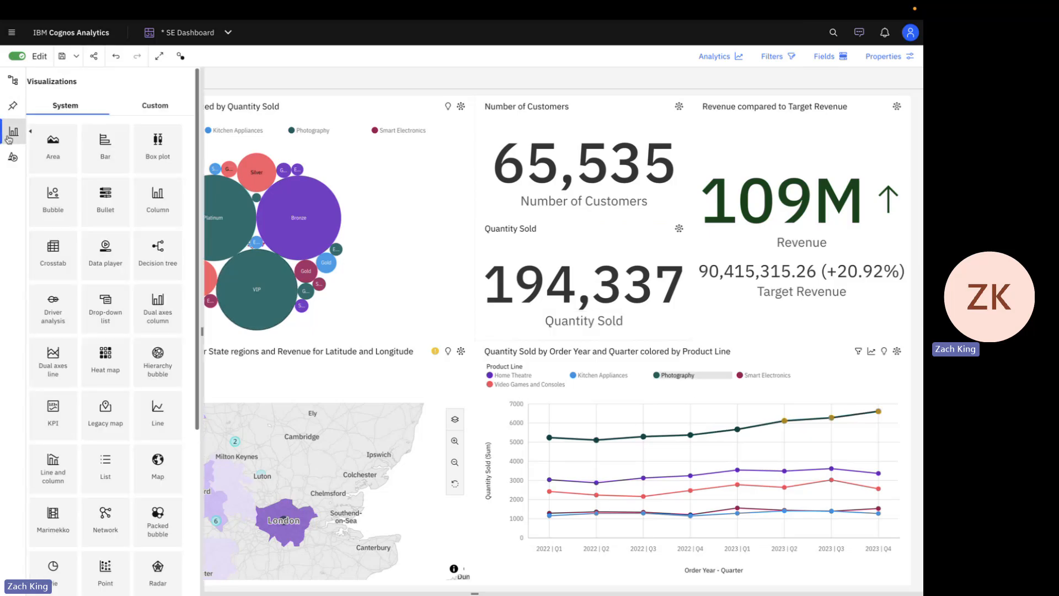
{"action": "scroll", "coordinate": [173, 207], "scroll_direction": "down", "scroll_amount": 4}
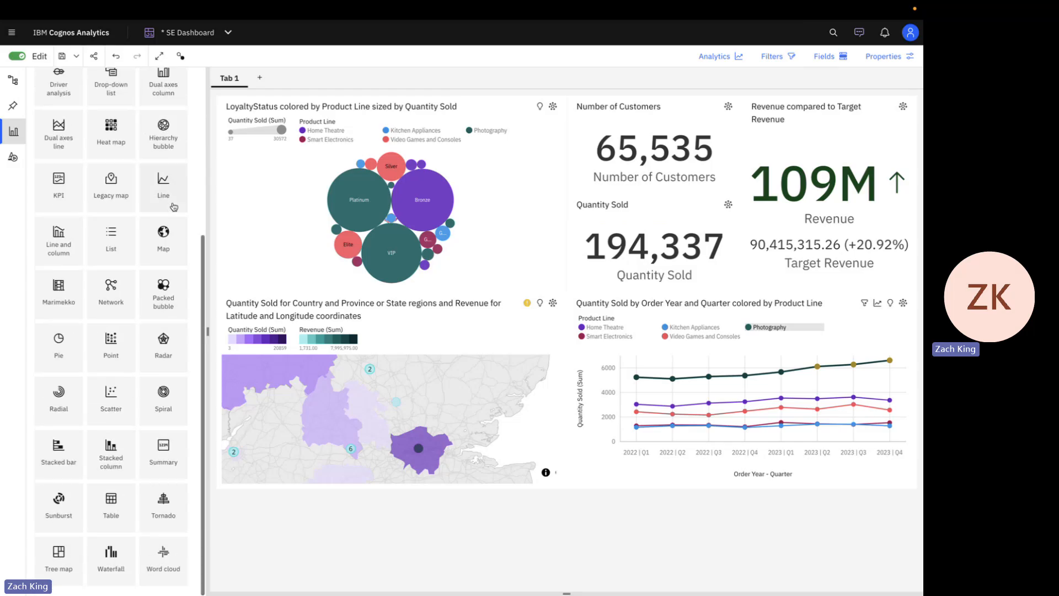
{"action": "scroll", "coordinate": [159, 182], "scroll_direction": "up", "scroll_amount": 1}
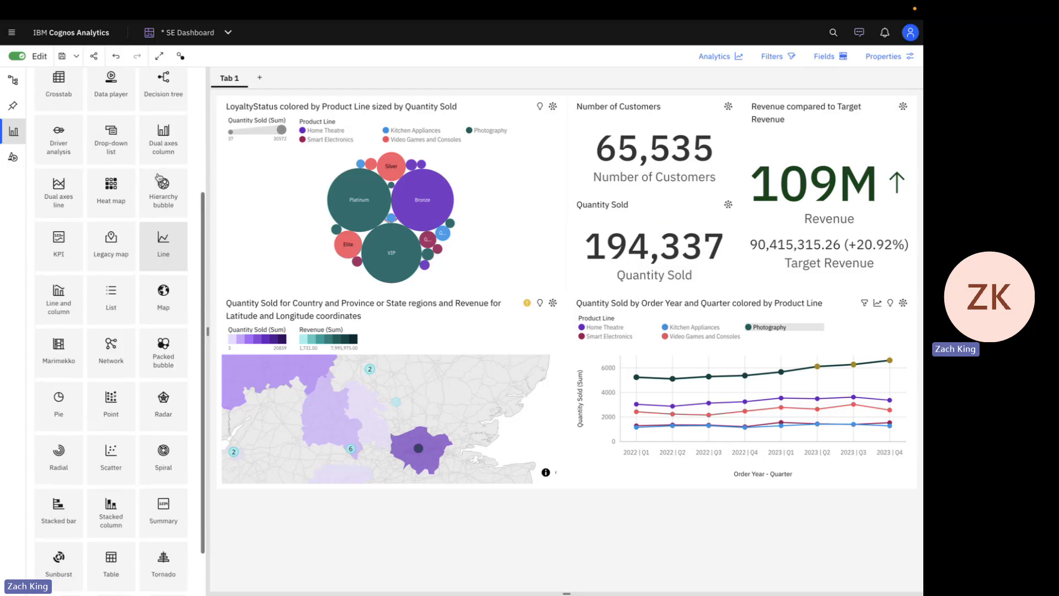
{"action": "scroll", "coordinate": [159, 177], "scroll_direction": "up", "scroll_amount": 3}
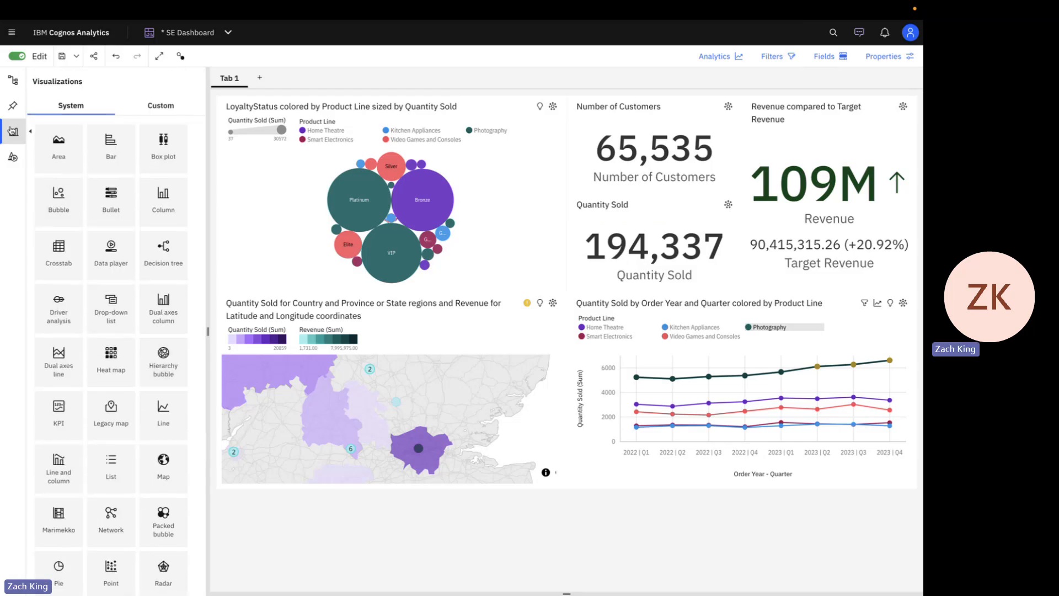
{"action": "left_click", "coordinate": [11, 130]}
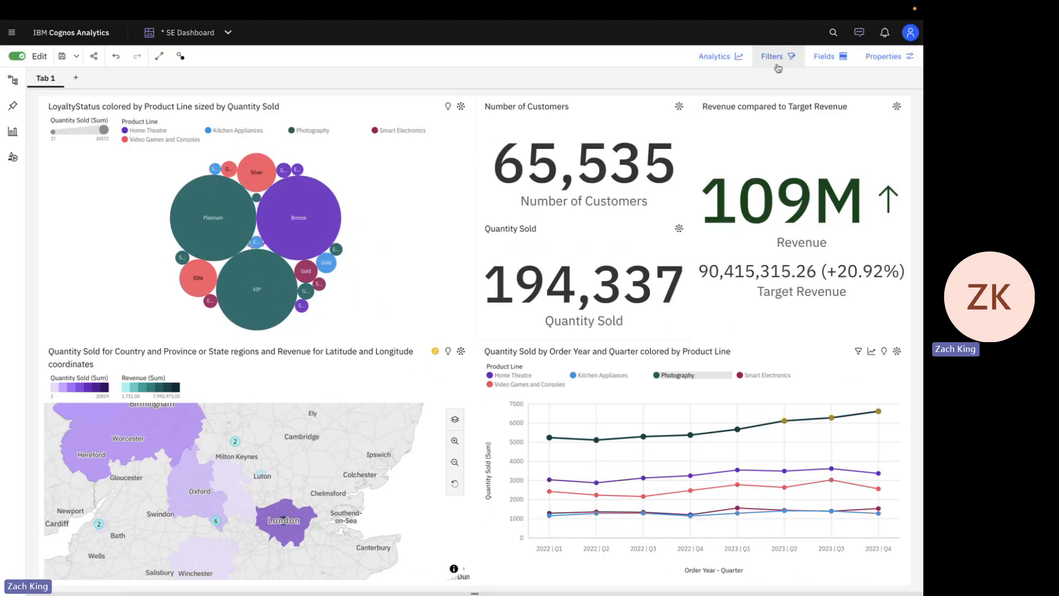
Add Country and Province or State from the SE-DM data as filters for all dashboard tabs.
{"action": "left_click", "coordinate": [776, 62]}
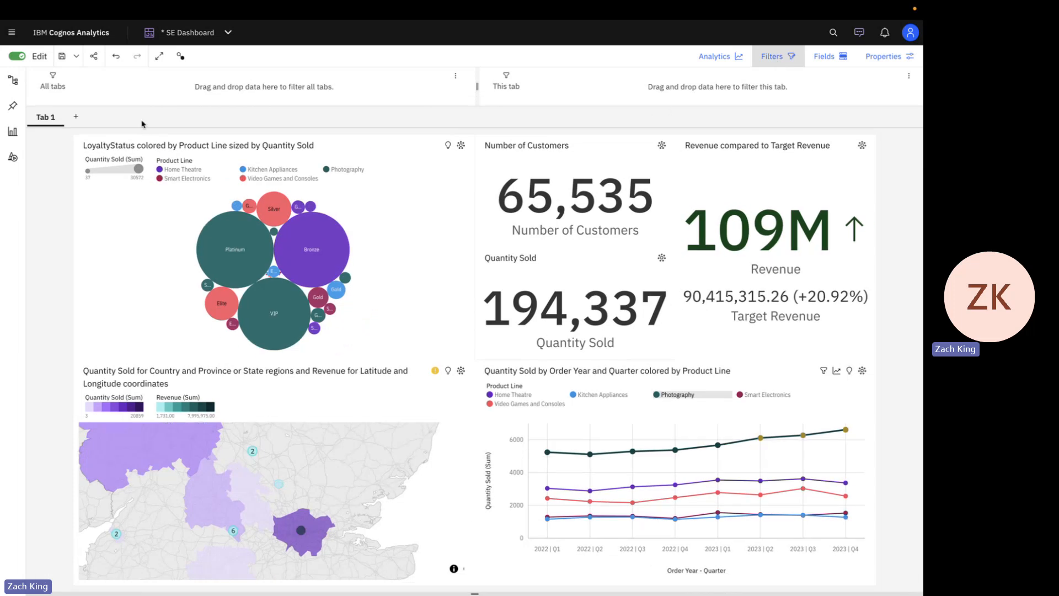
{"action": "left_click", "coordinate": [14, 81]}
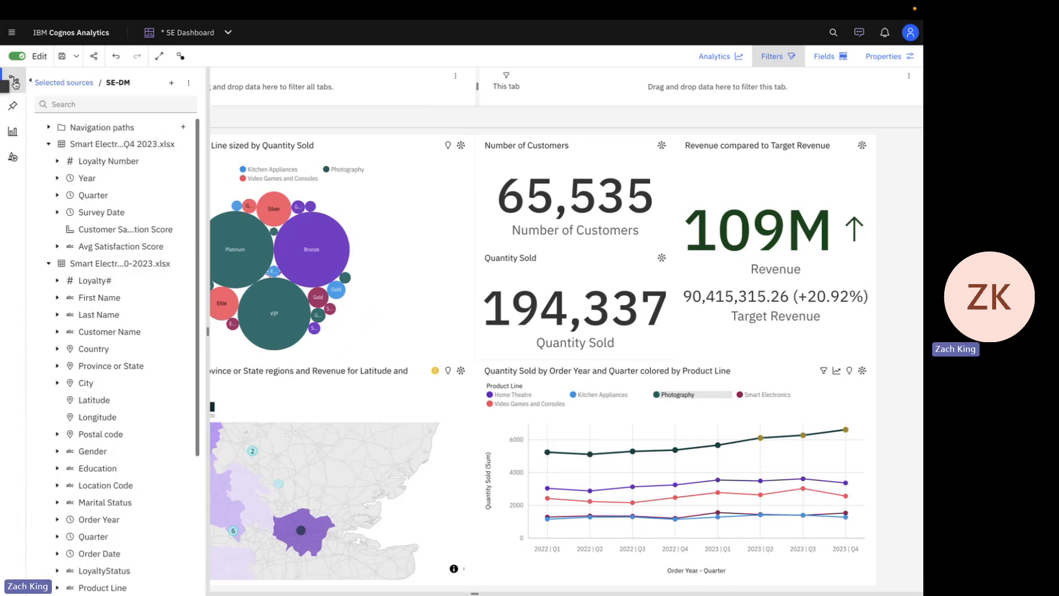
{"action": "left_click", "coordinate": [49, 145]}
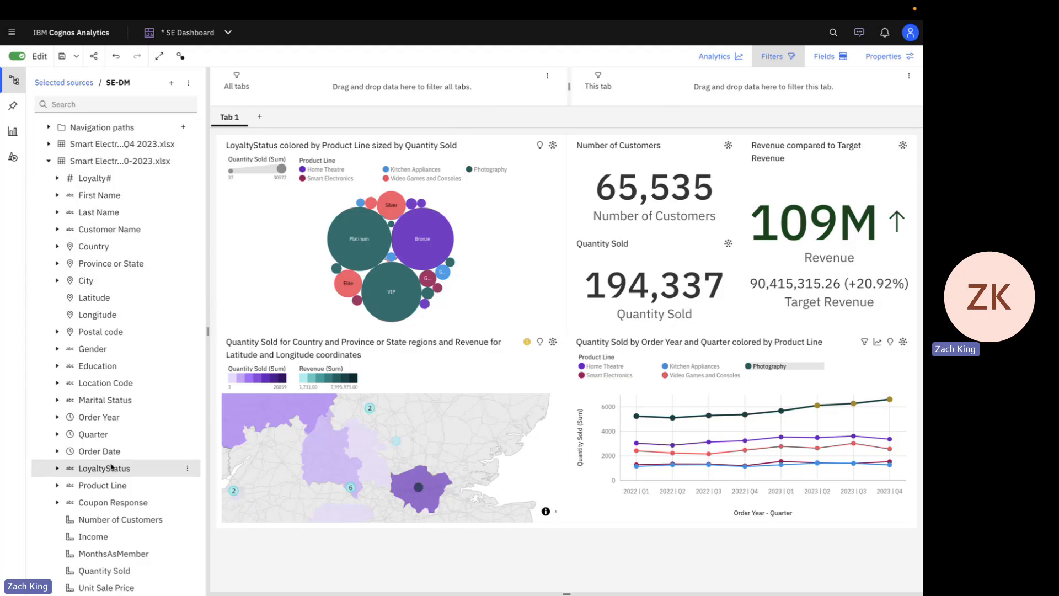
{"action": "left_click", "coordinate": [114, 248]}
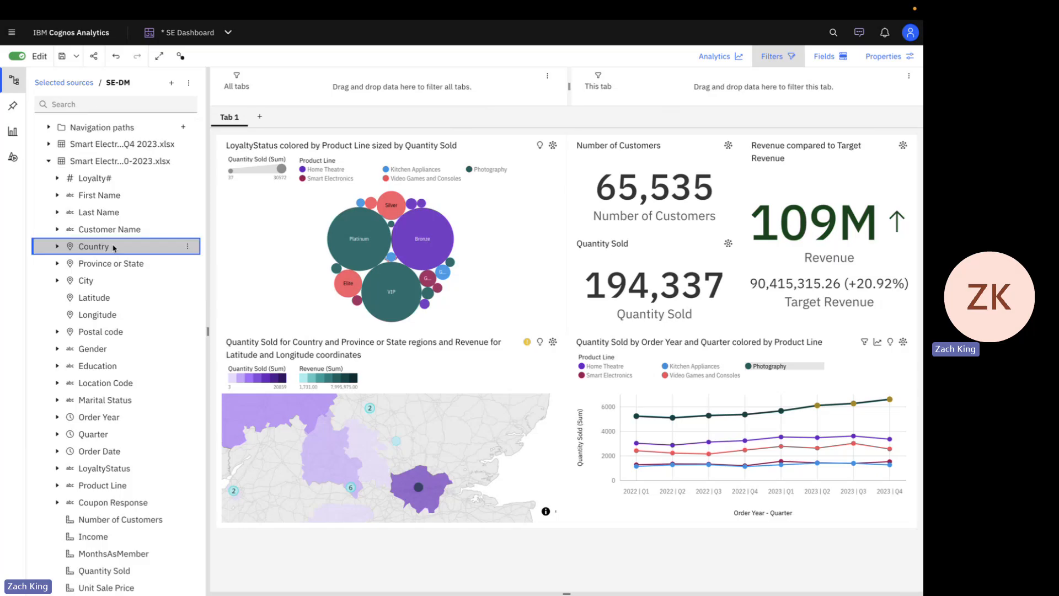
{"action": "left_click_drag", "start_coordinate": [114, 247], "coordinate": [313, 92]}
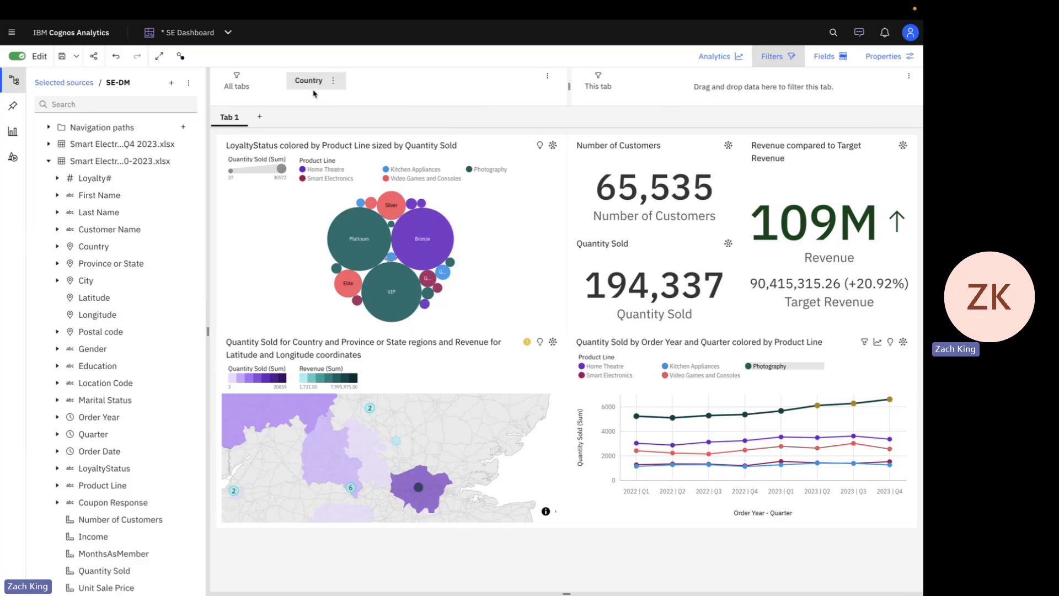
{"action": "left_click", "coordinate": [306, 335]}
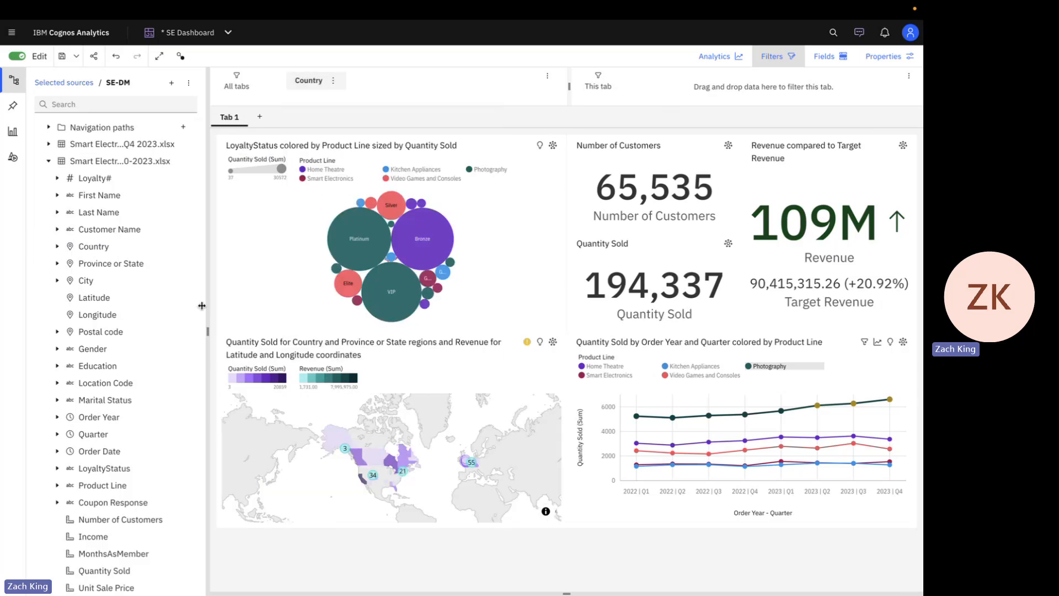
{"action": "left_click_drag", "start_coordinate": [130, 267], "coordinate": [447, 100]}
{"action": "left_click", "coordinate": [12, 80]}
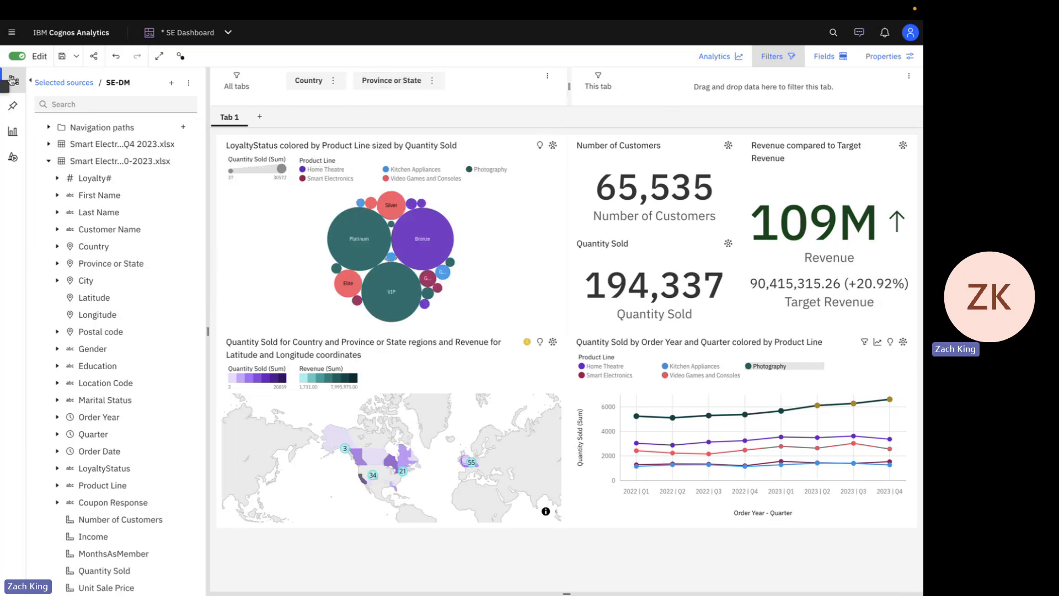
{"action": "left_click", "coordinate": [12, 81]}
Filter all tabs to the country United Kingdom.
{"action": "left_click", "coordinate": [132, 85]}
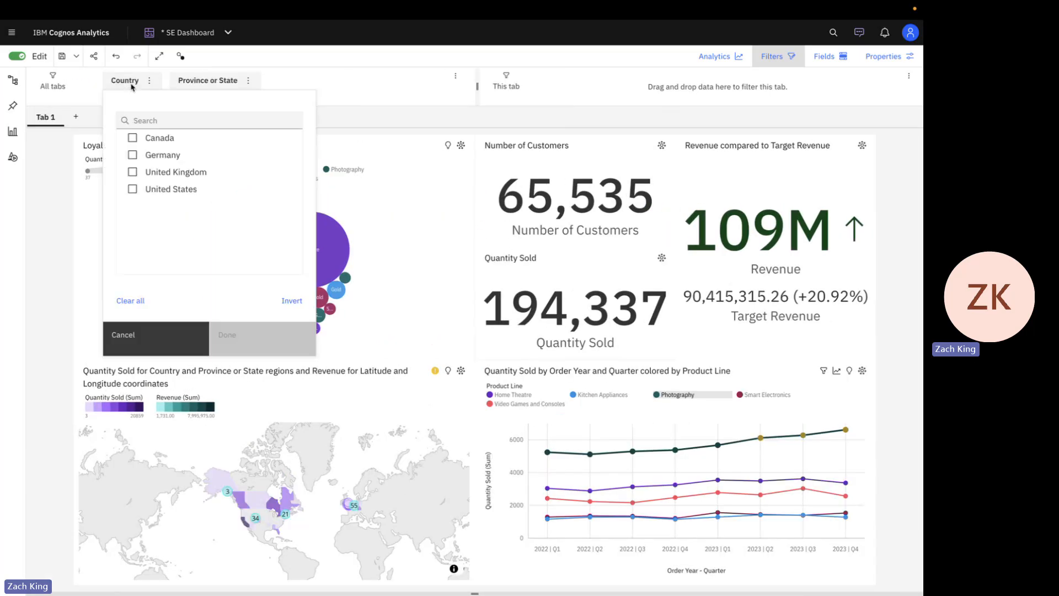
{"action": "left_click", "coordinate": [132, 172]}
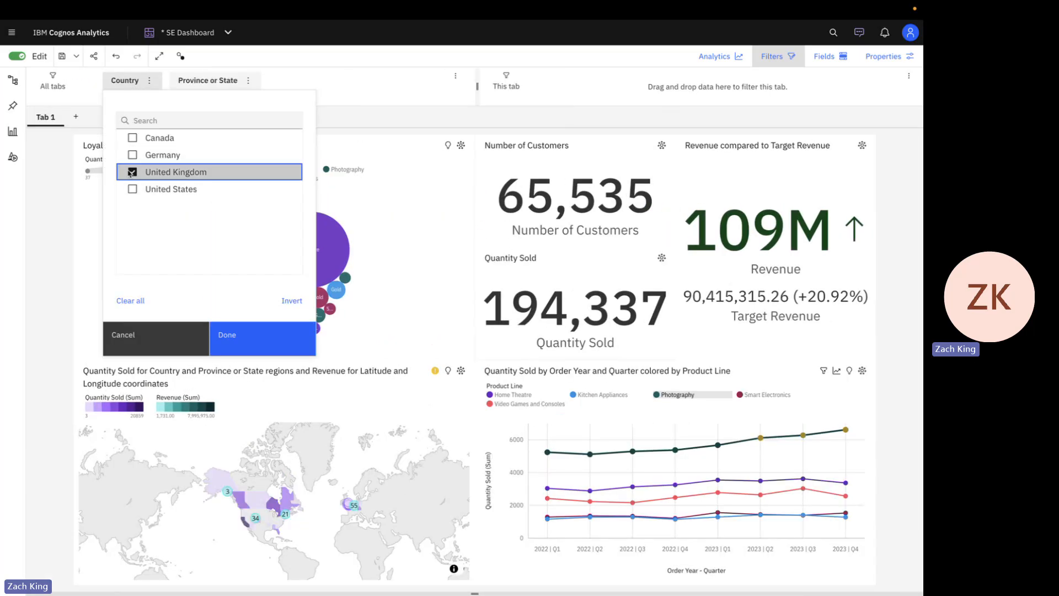
{"action": "left_click", "coordinate": [236, 336]}
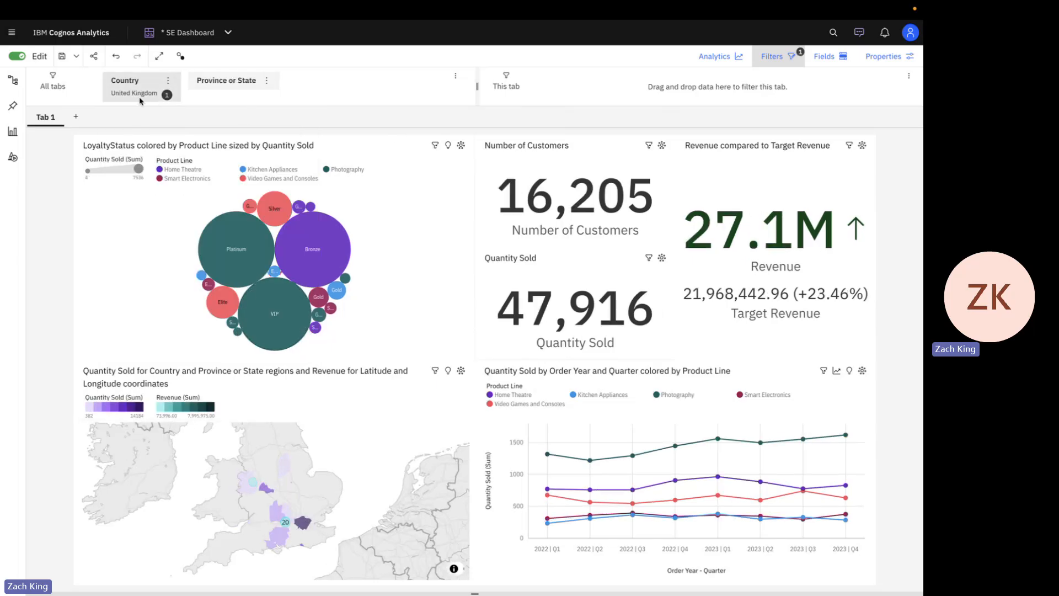
Set the Province or State filter for all tabs to Alabama.
{"action": "left_click", "coordinate": [201, 89]}
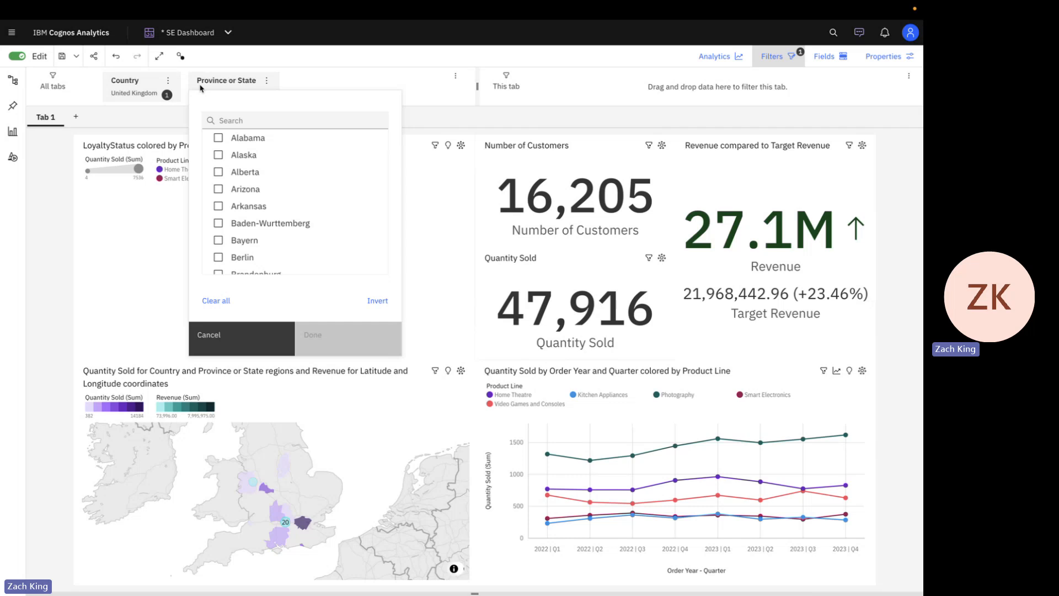
{"action": "left_click", "coordinate": [217, 138]}
{"action": "left_click", "coordinate": [332, 346]}
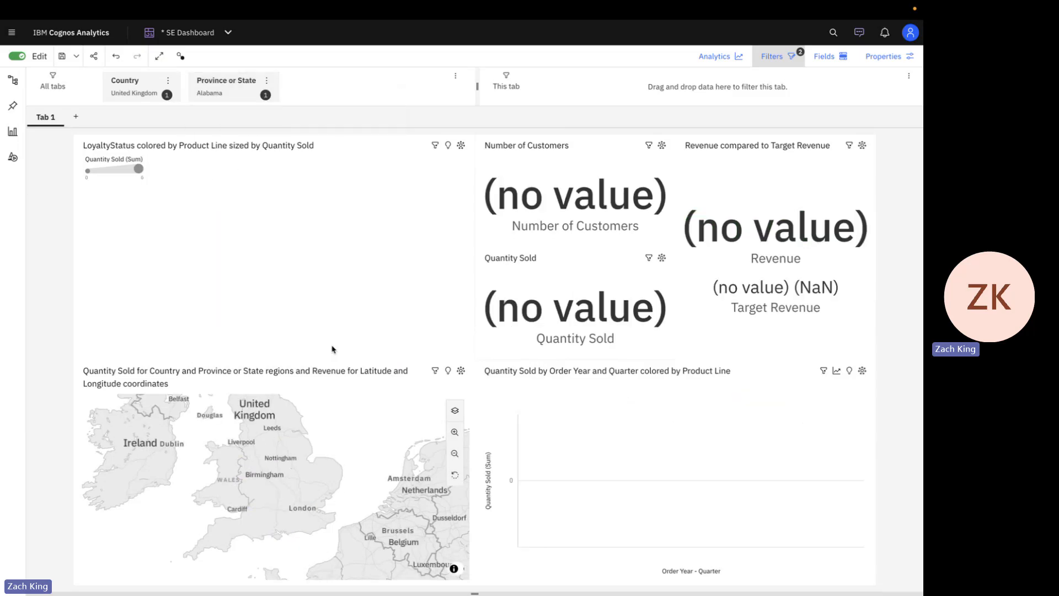
Clear the Alabama selection from the Province or State filter for all tabs.
{"action": "left_click", "coordinate": [225, 90]}
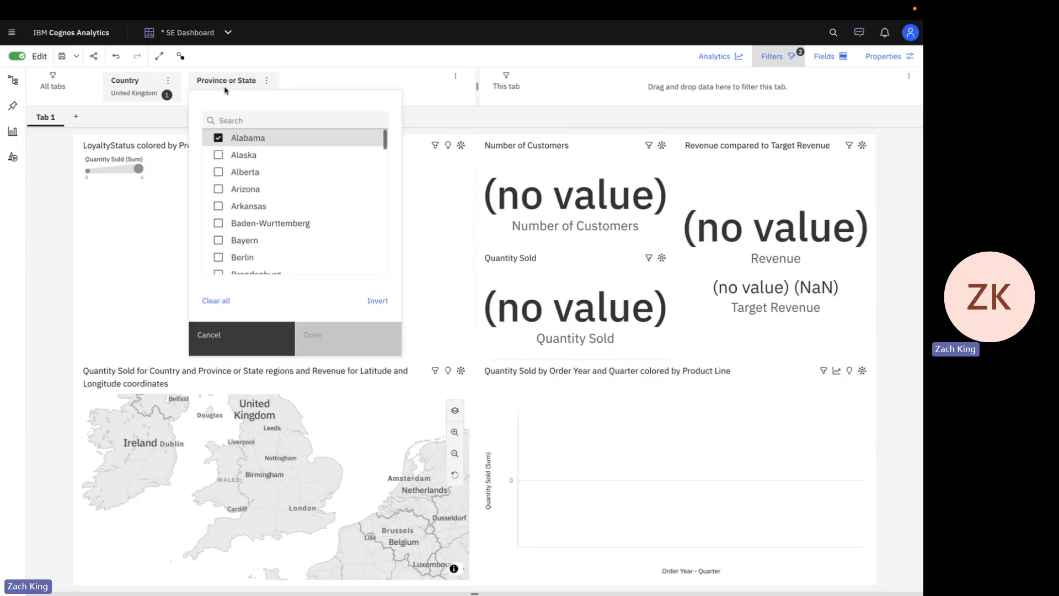
{"action": "left_click", "coordinate": [217, 138]}
{"action": "left_click", "coordinate": [338, 346]}
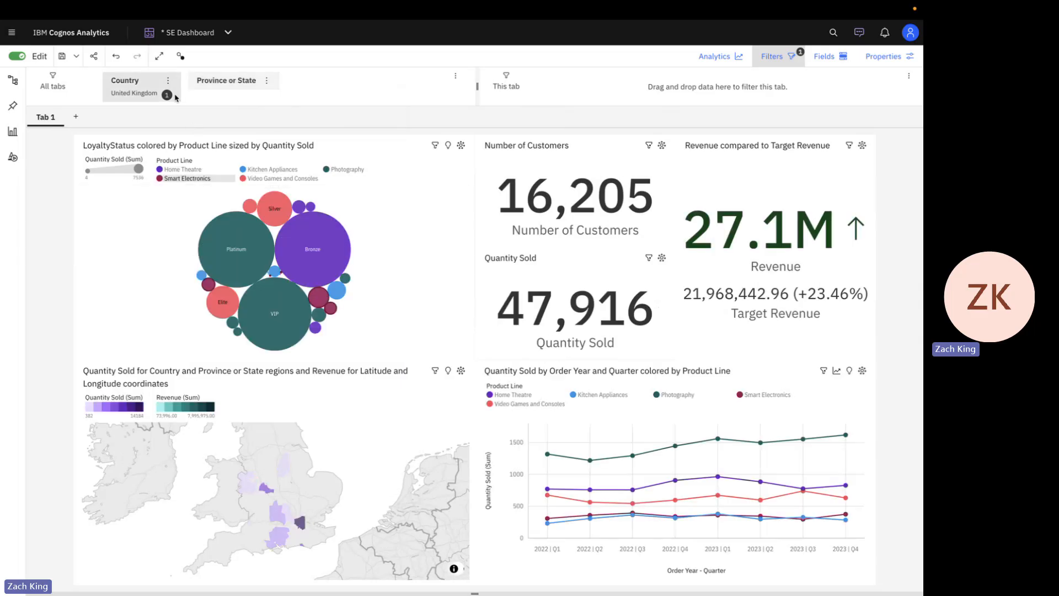
Add the Country and Province or State filters to a cascade set.
{"action": "left_click", "coordinate": [169, 81]}
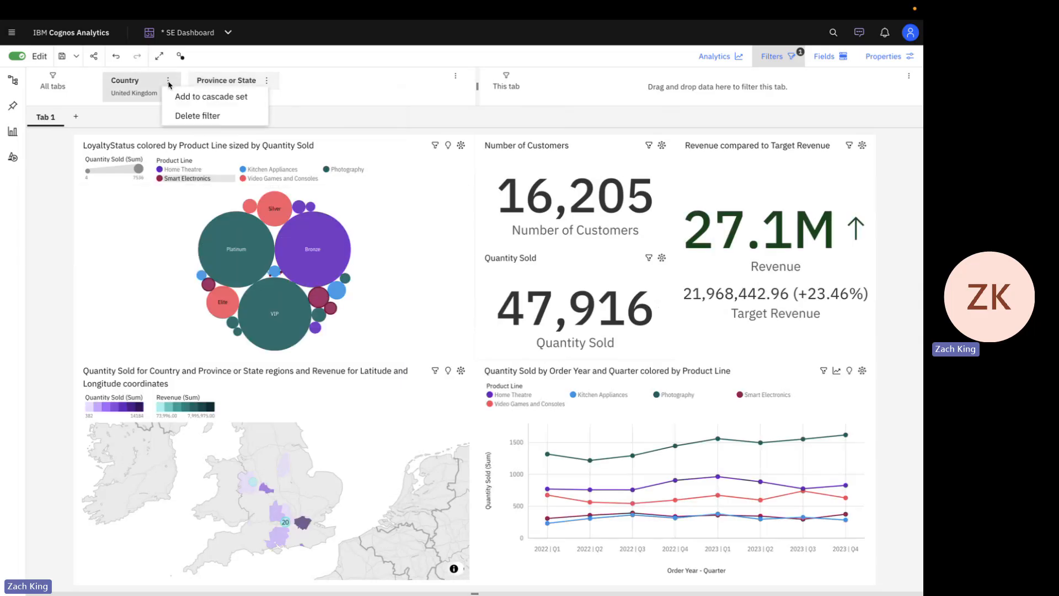
{"action": "left_click", "coordinate": [238, 97]}
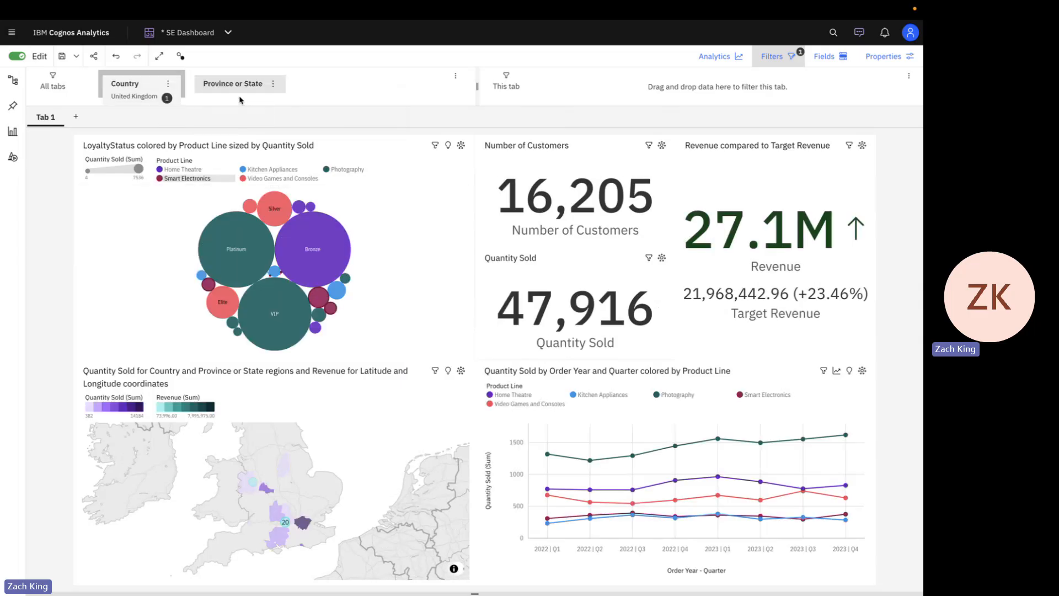
{"action": "left_click", "coordinate": [273, 84]}
{"action": "left_click", "coordinate": [289, 100]}
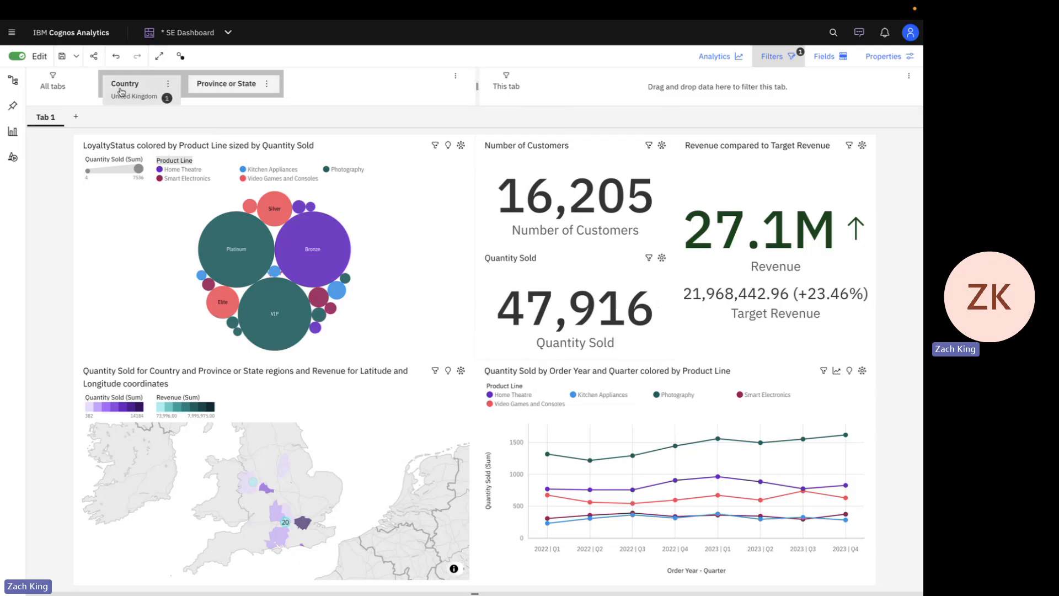
Filter all tabs to the provinces or states Brighton and Hove and Bristol.
{"action": "left_click", "coordinate": [246, 89]}
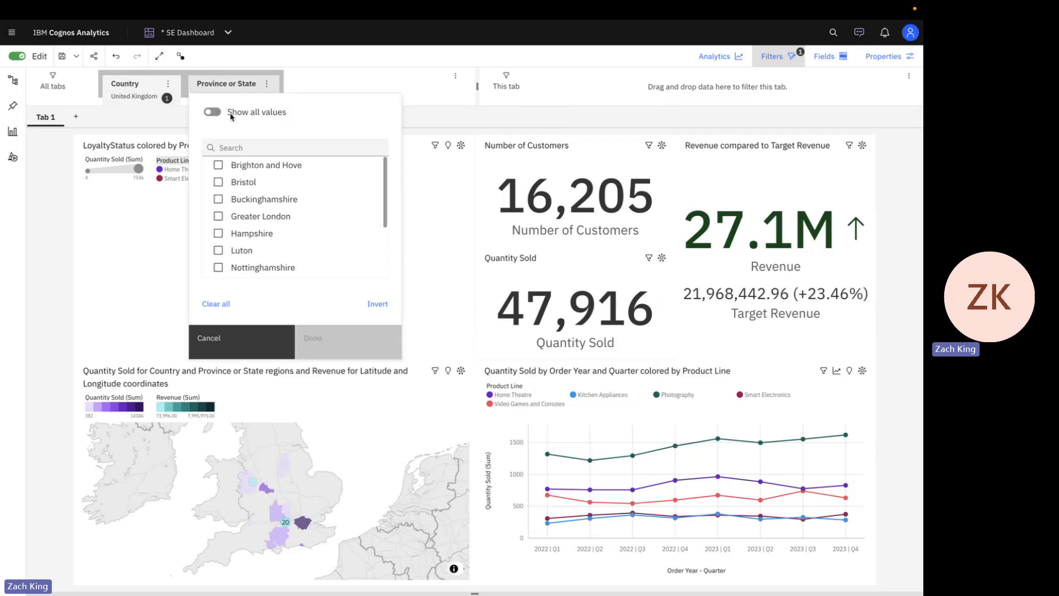
{"action": "left_click", "coordinate": [218, 166]}
{"action": "left_click", "coordinate": [218, 182]}
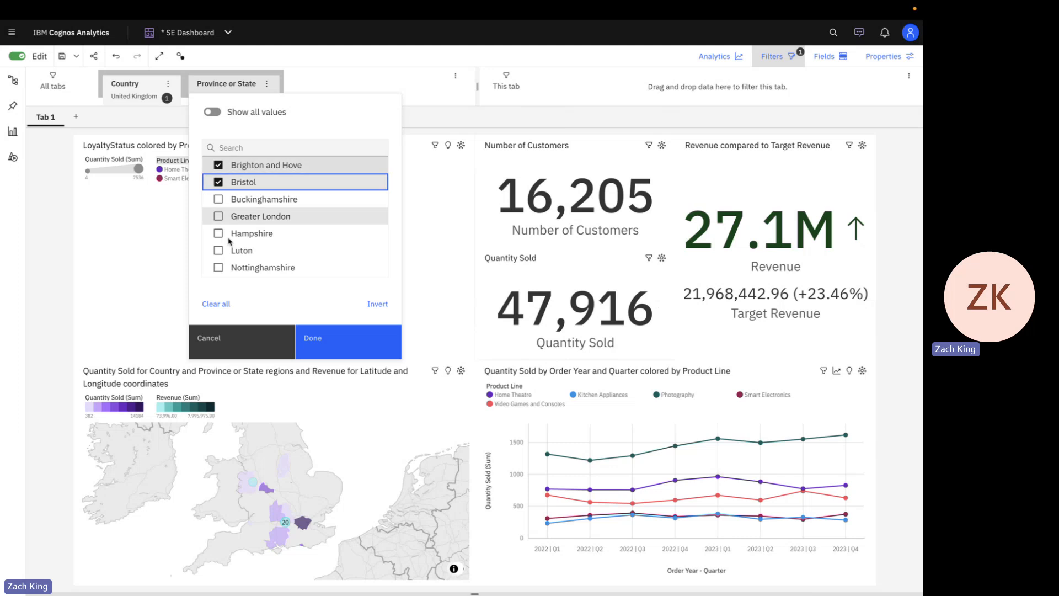
{"action": "left_click", "coordinate": [333, 347]}
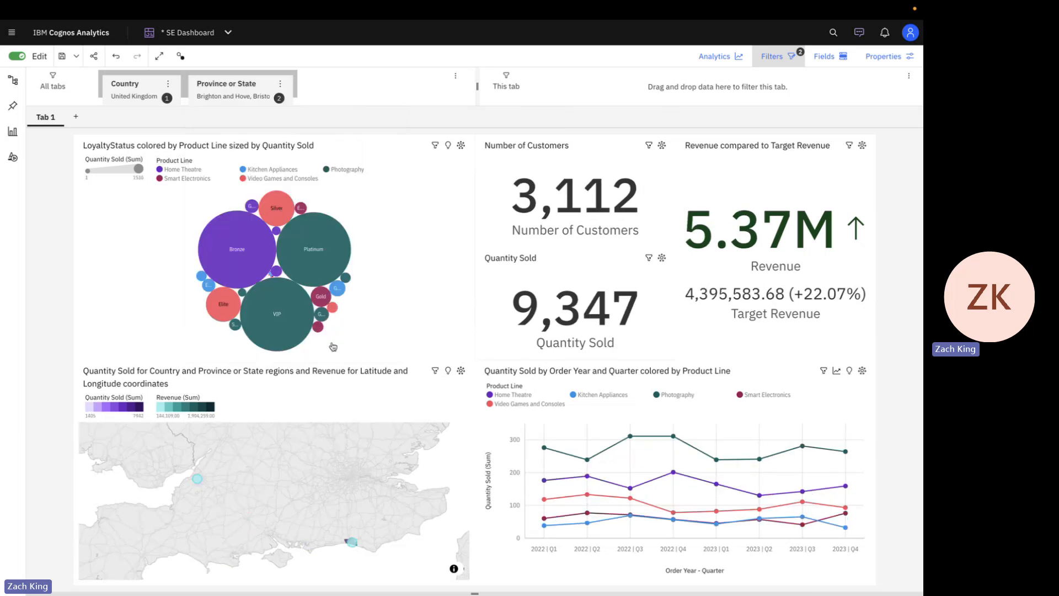
Examine the Province or State filter's cascade options and its value list with all values shown, without changing the selection.
{"action": "left_click", "coordinate": [280, 83]}
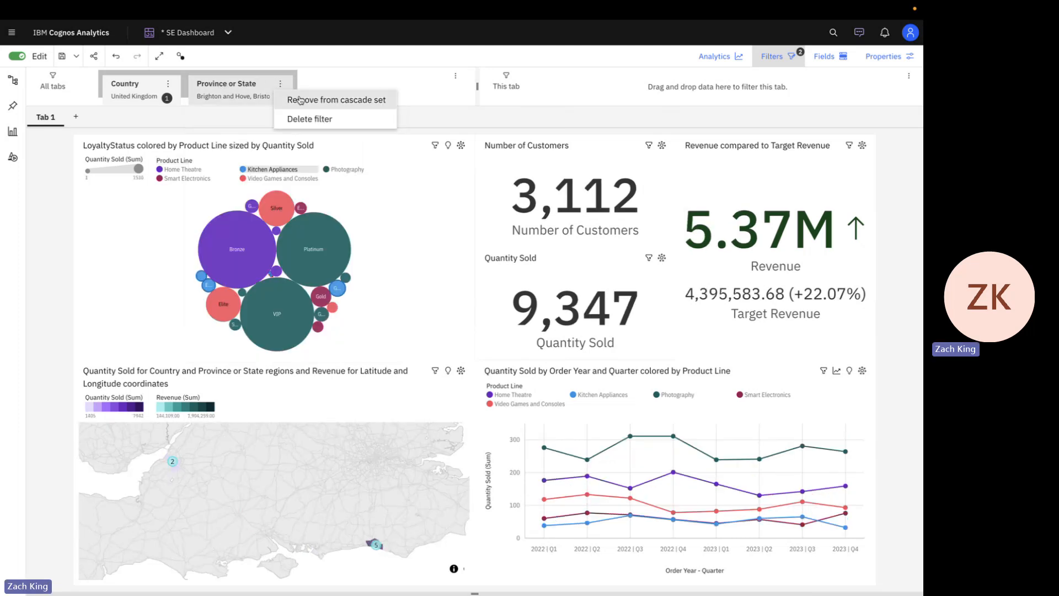
{"action": "left_click", "coordinate": [231, 107]}
{"action": "left_click", "coordinate": [237, 90]}
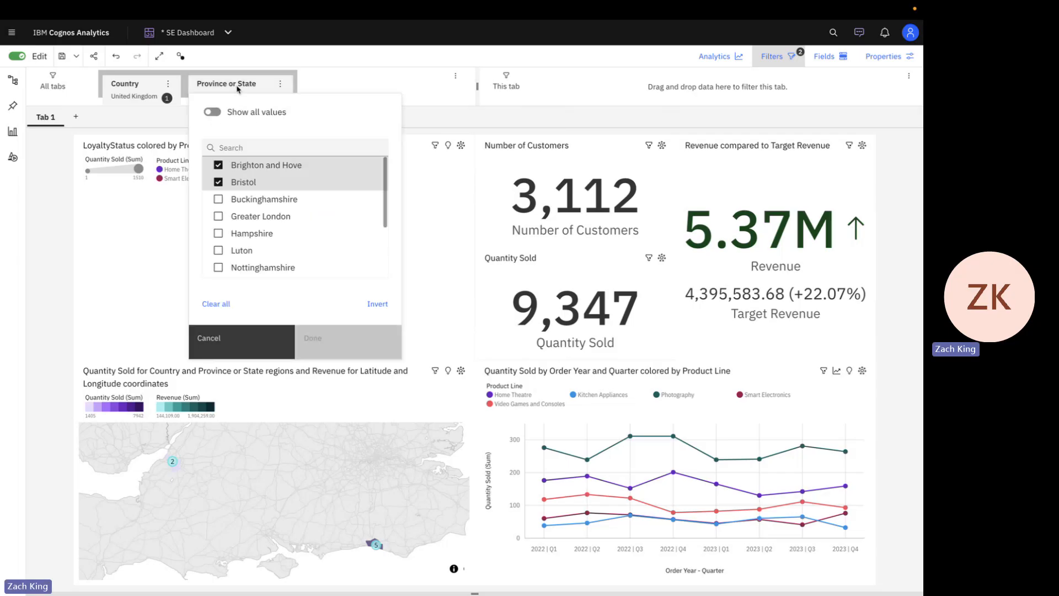
{"action": "left_click", "coordinate": [212, 113]}
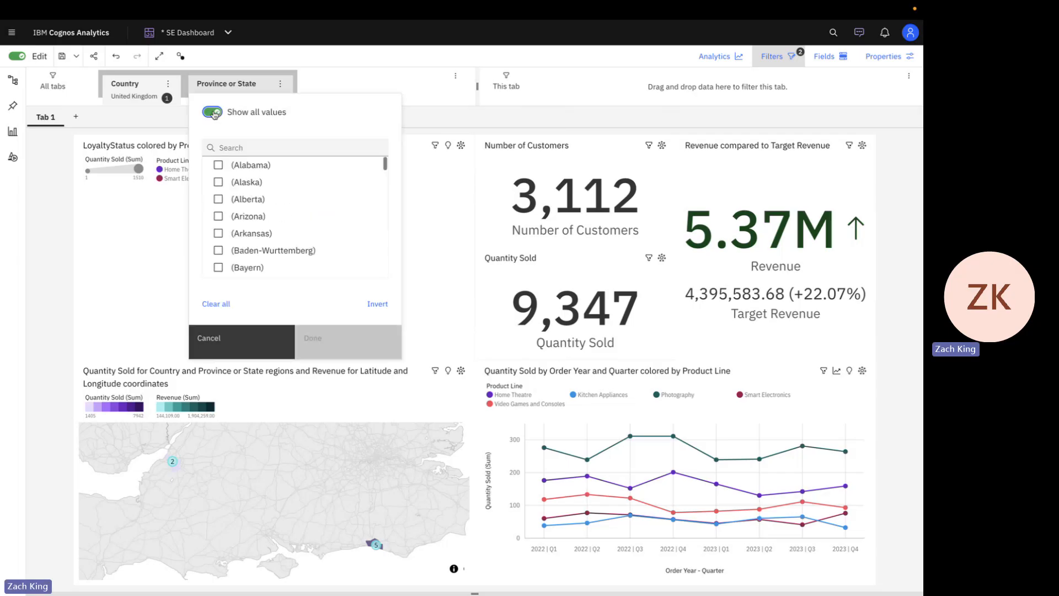
{"action": "scroll", "coordinate": [242, 201], "scroll_direction": "down", "scroll_amount": 3}
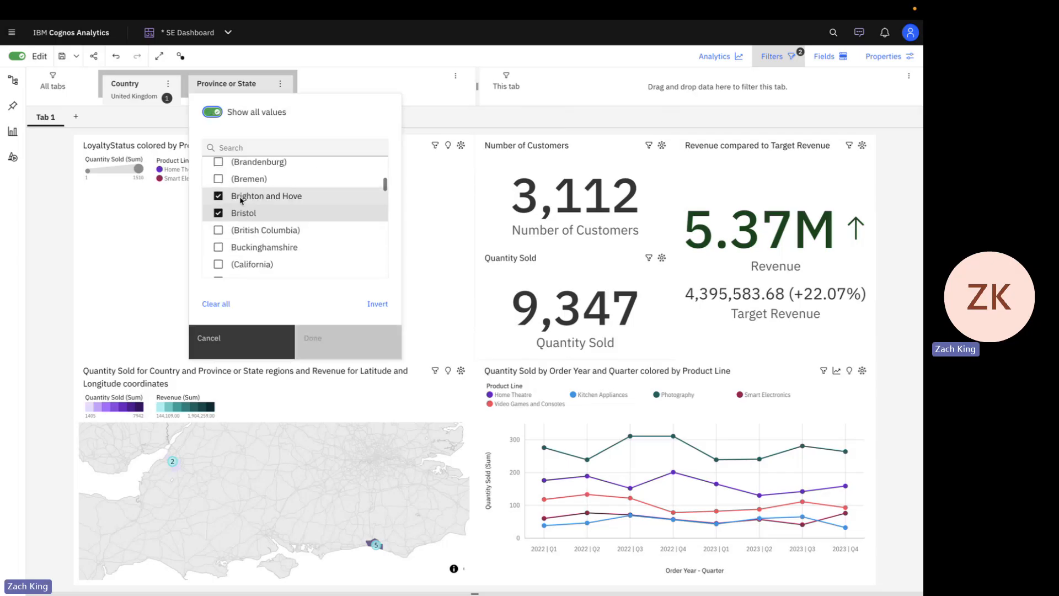
{"action": "scroll", "coordinate": [242, 199], "scroll_direction": "up", "scroll_amount": 3}
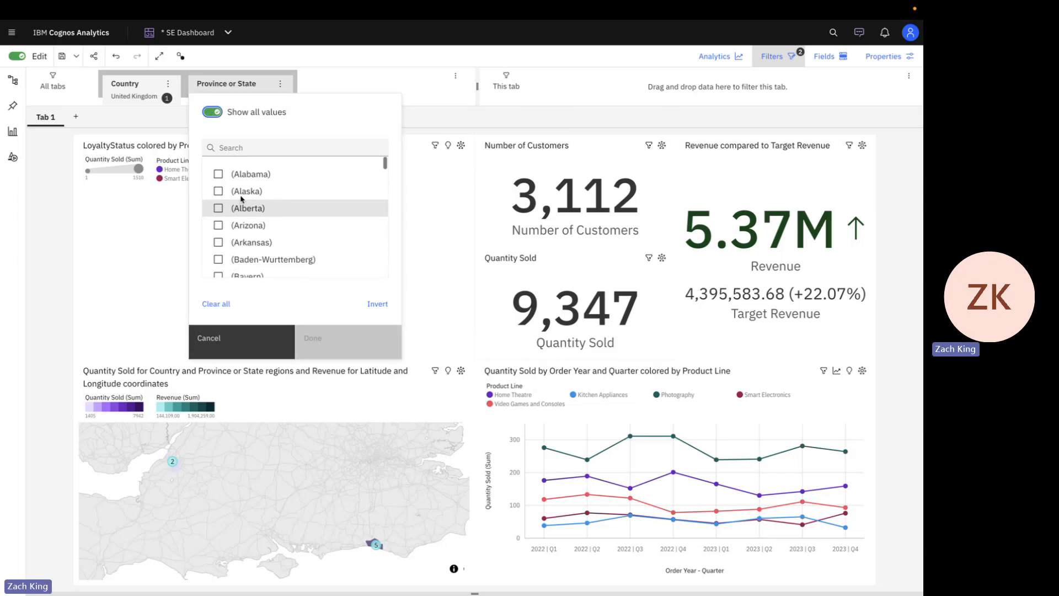
{"action": "left_click", "coordinate": [248, 348]}
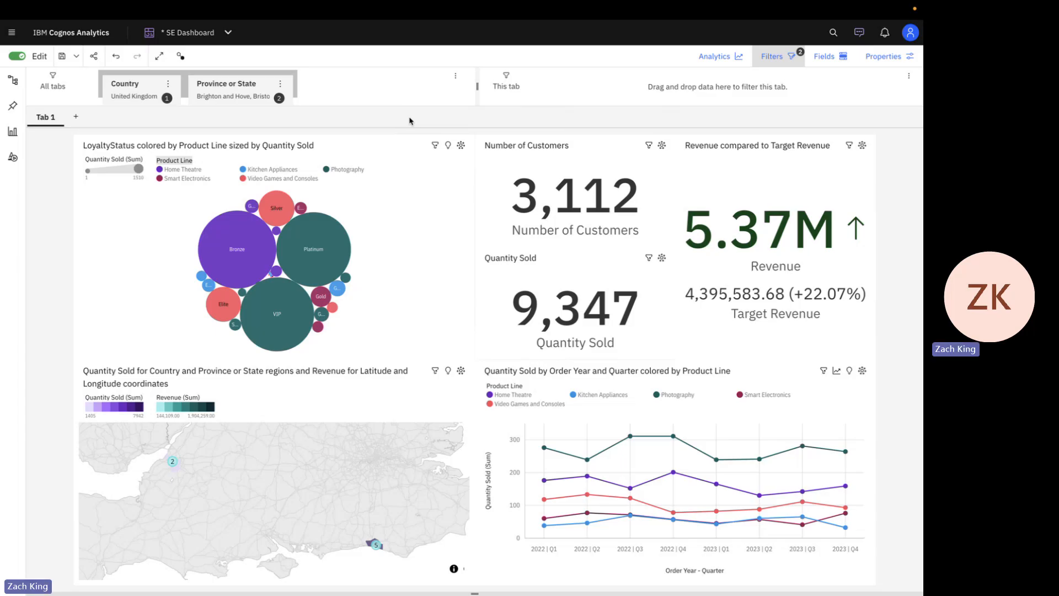
Switch to the open Telco Dashboard.
{"action": "left_click", "coordinate": [228, 35]}
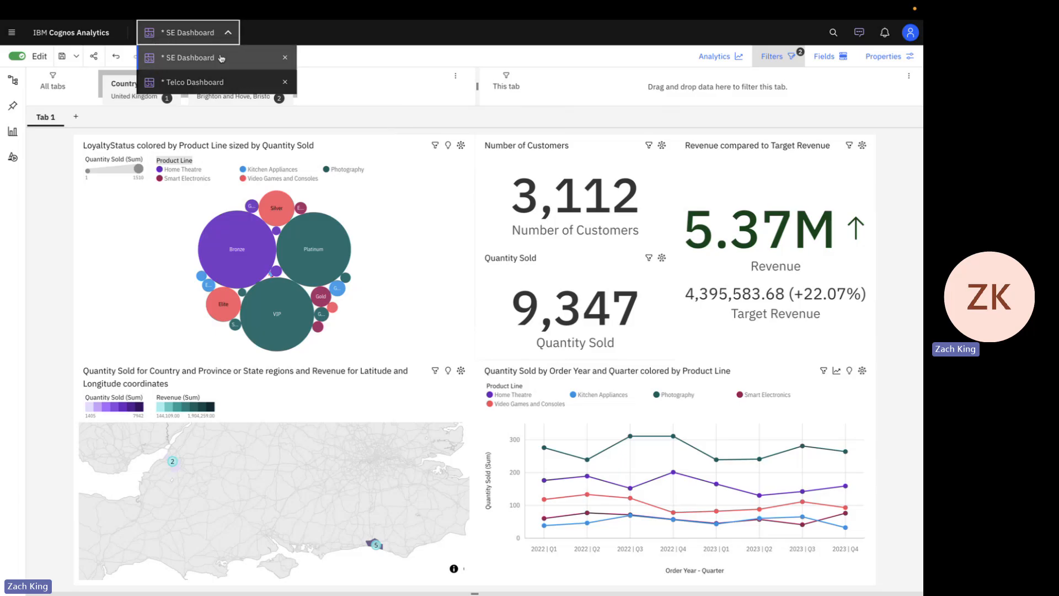
{"action": "left_click", "coordinate": [236, 83]}
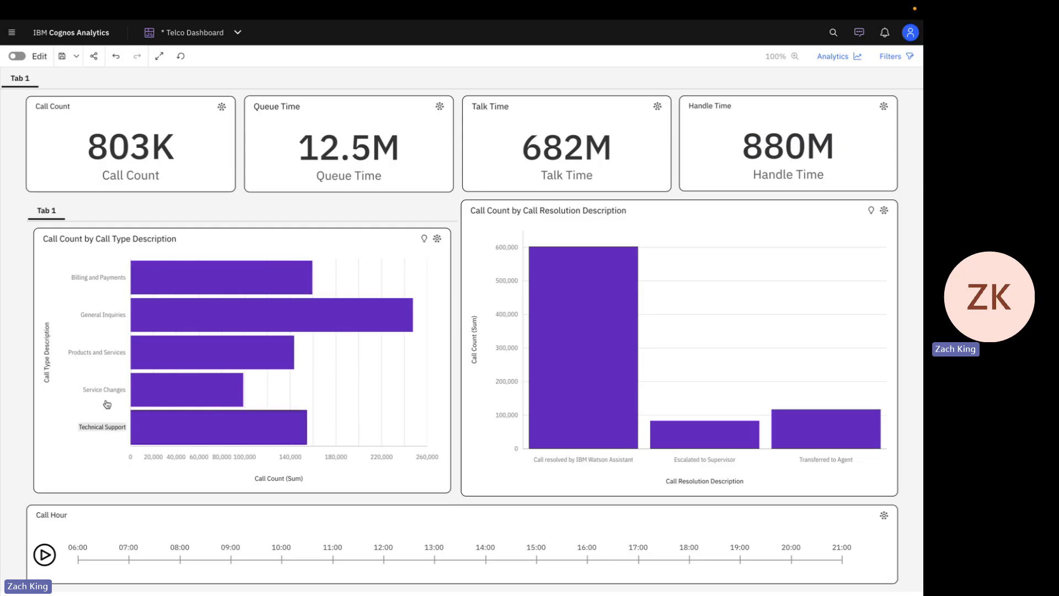
{"action": "mouse_move", "coordinate": [145, 279]}
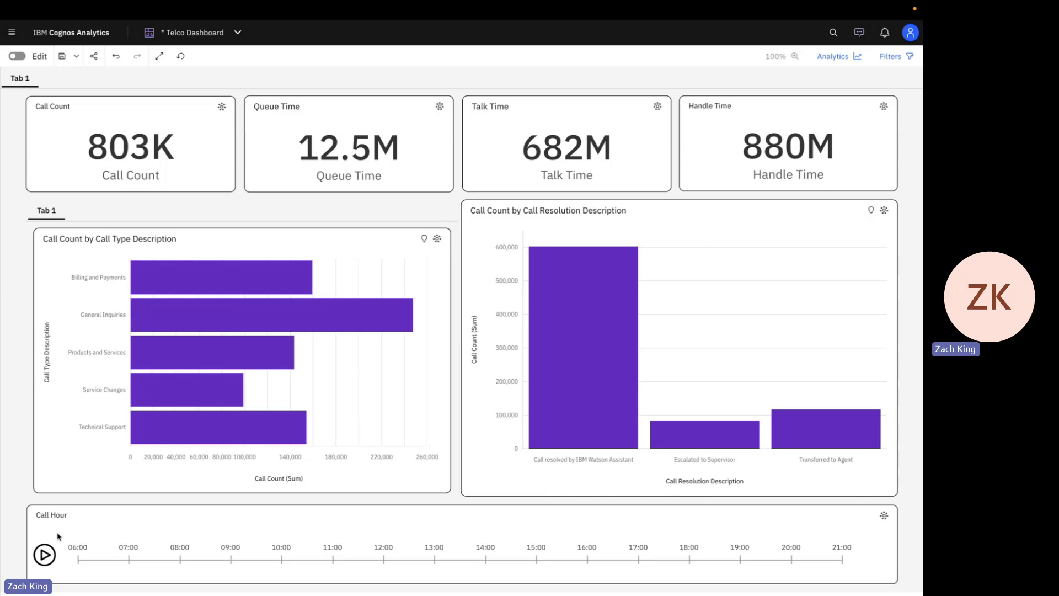
View the dashboard at Call Hour 06:00 and 07:00, and play the Call Hour timeline up to 10:00.
{"action": "left_click", "coordinate": [78, 561]}
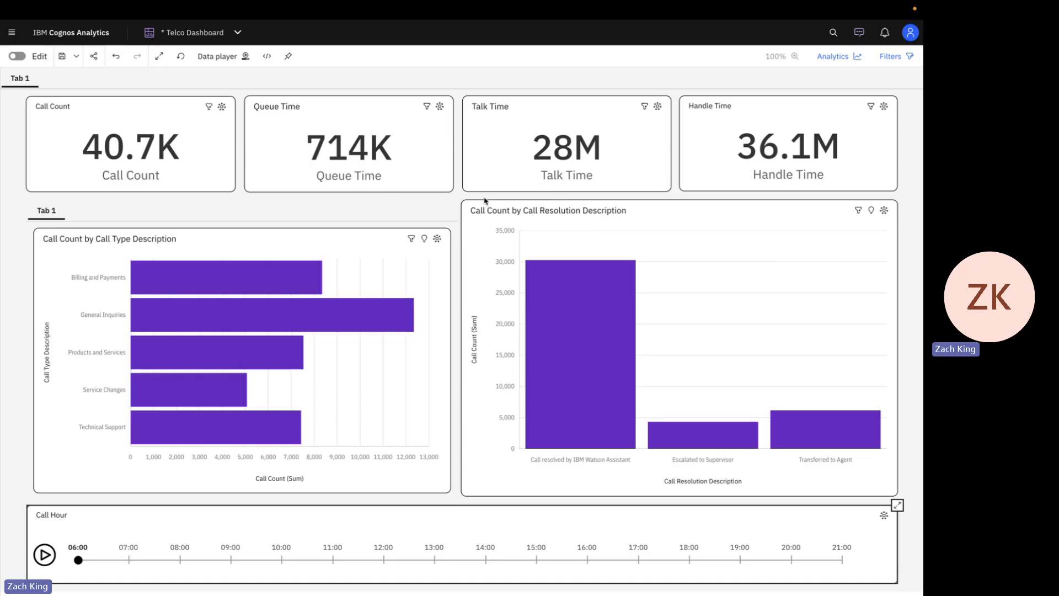
{"action": "mouse_move", "coordinate": [629, 170]}
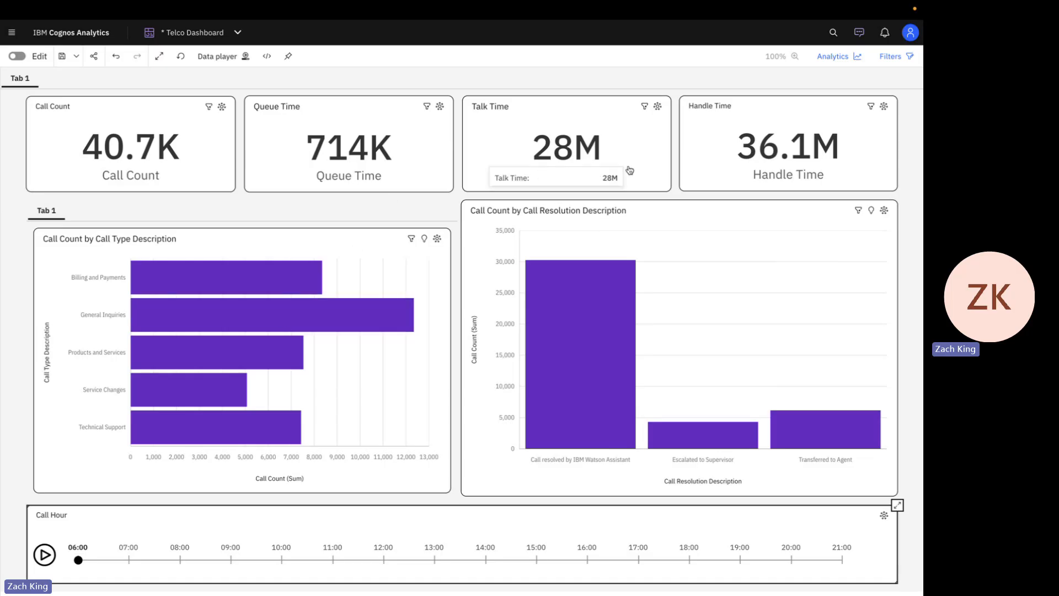
{"action": "left_click", "coordinate": [129, 560]}
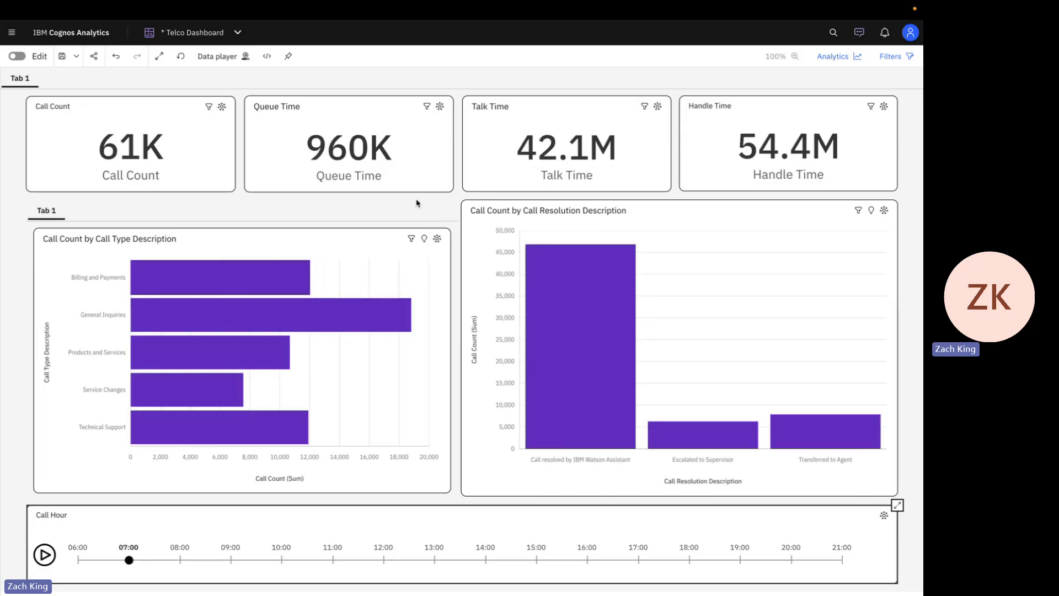
{"action": "left_click", "coordinate": [46, 555]}
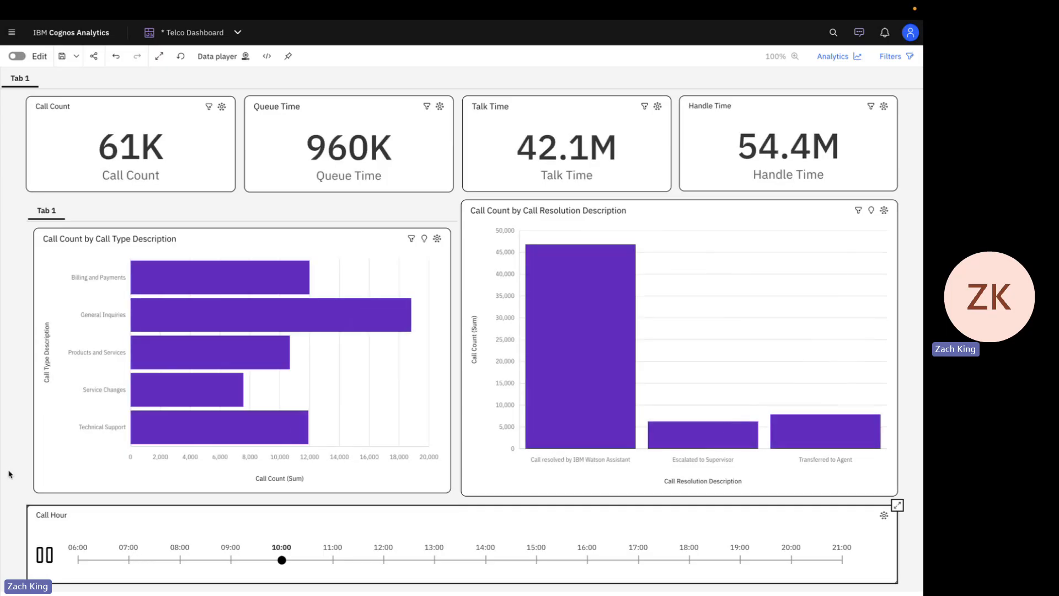
{"action": "left_click", "coordinate": [46, 556]}
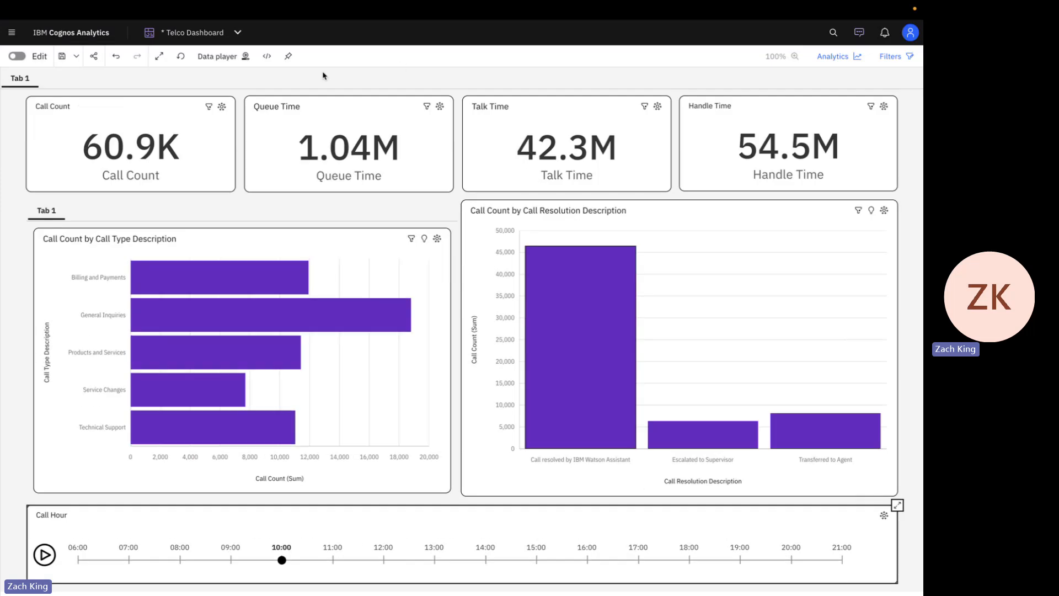
Switch the dashboard to edit mode, hide the filter area, and open Data cache 1 in the local cache configuration.
{"action": "left_click", "coordinate": [18, 57]}
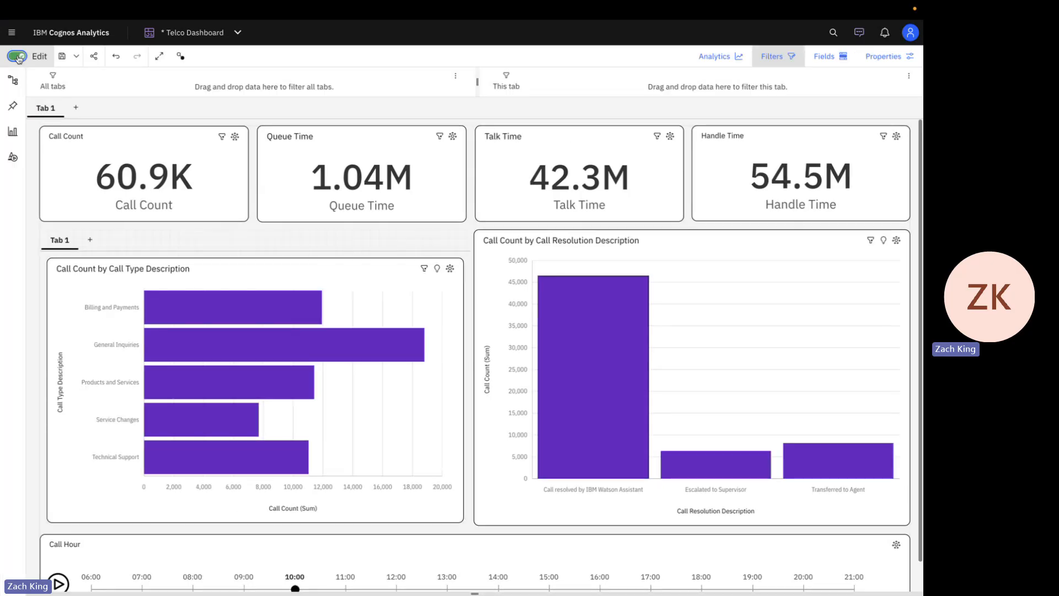
{"action": "left_click", "coordinate": [766, 57]}
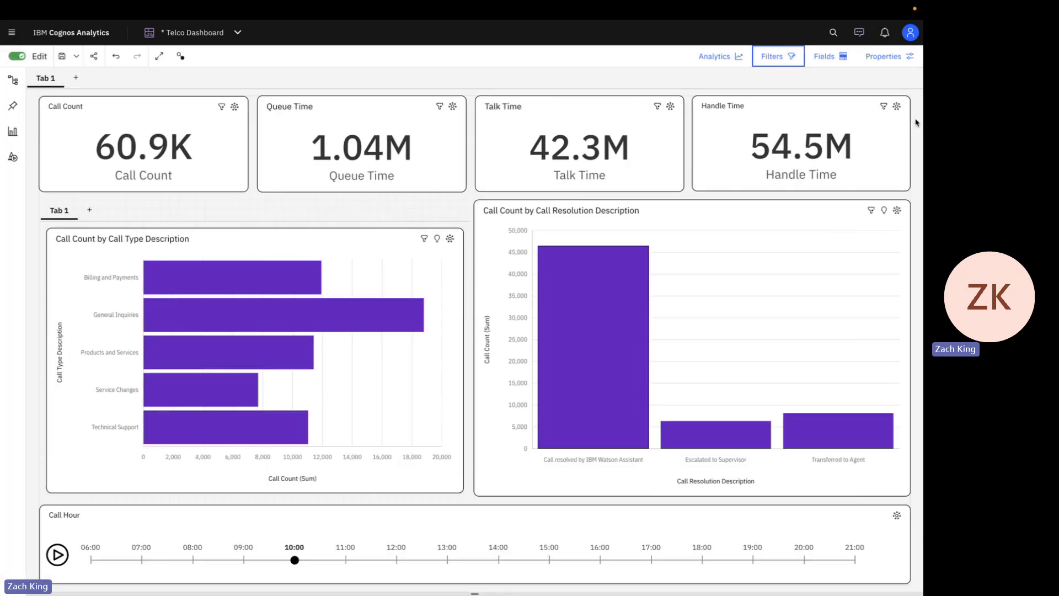
{"action": "left_click", "coordinate": [881, 58]}
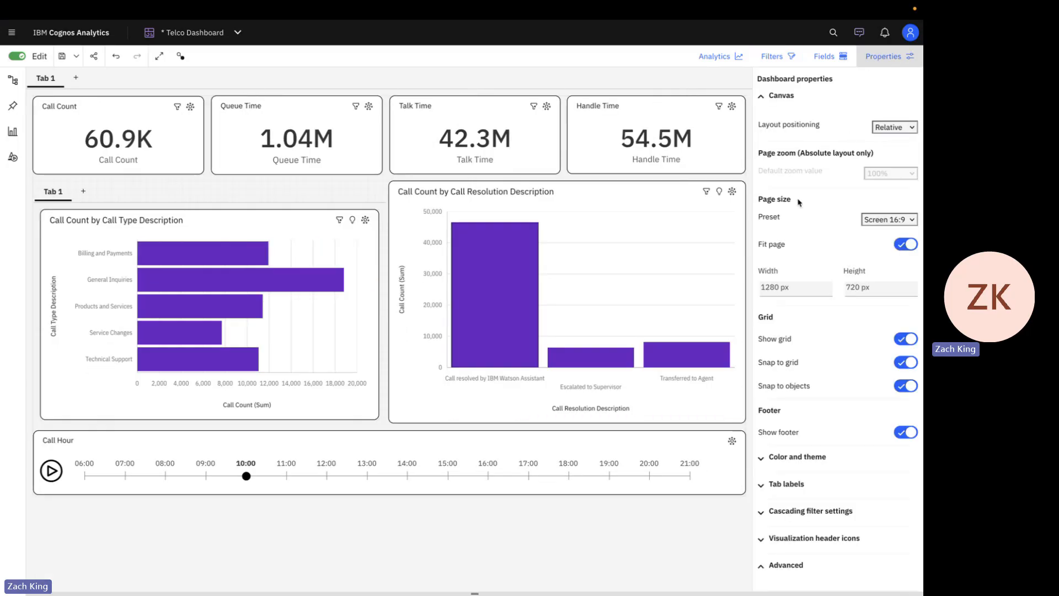
{"action": "scroll", "coordinate": [783, 240], "scroll_direction": "down", "scroll_amount": 3}
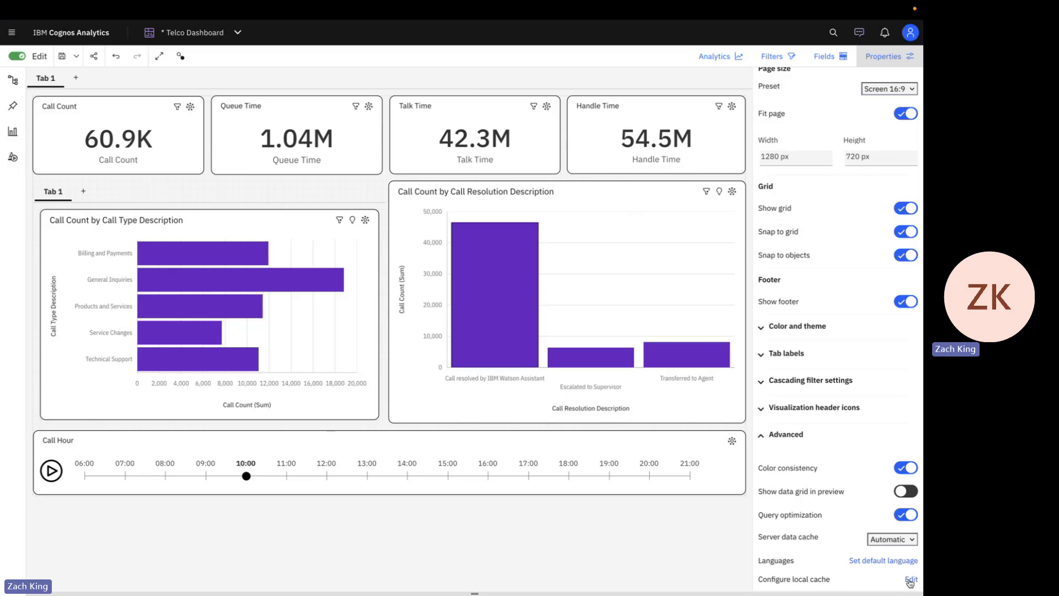
{"action": "left_click", "coordinate": [909, 581]}
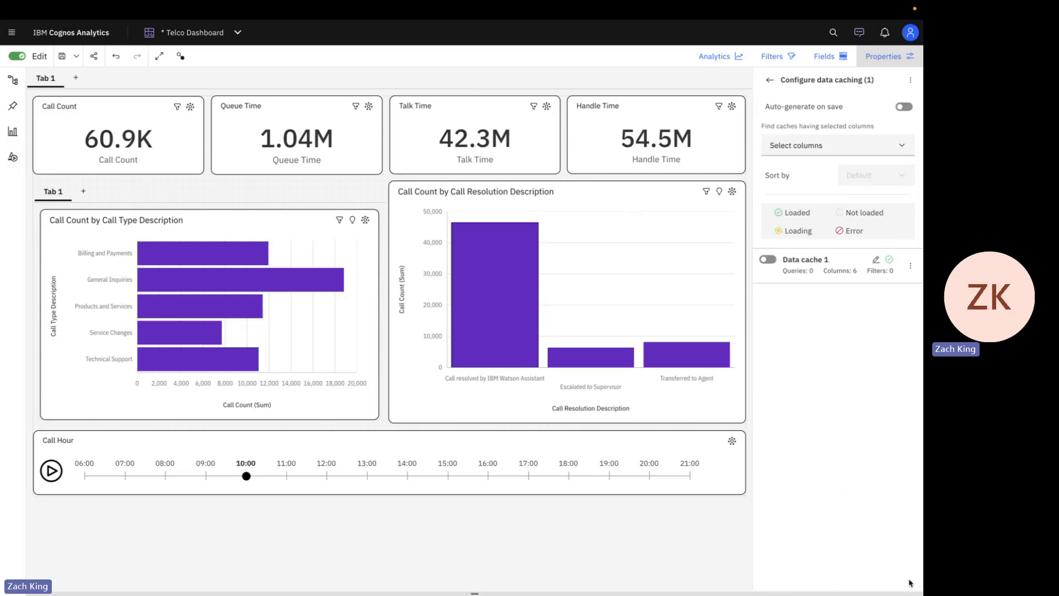
{"action": "left_click", "coordinate": [796, 262]}
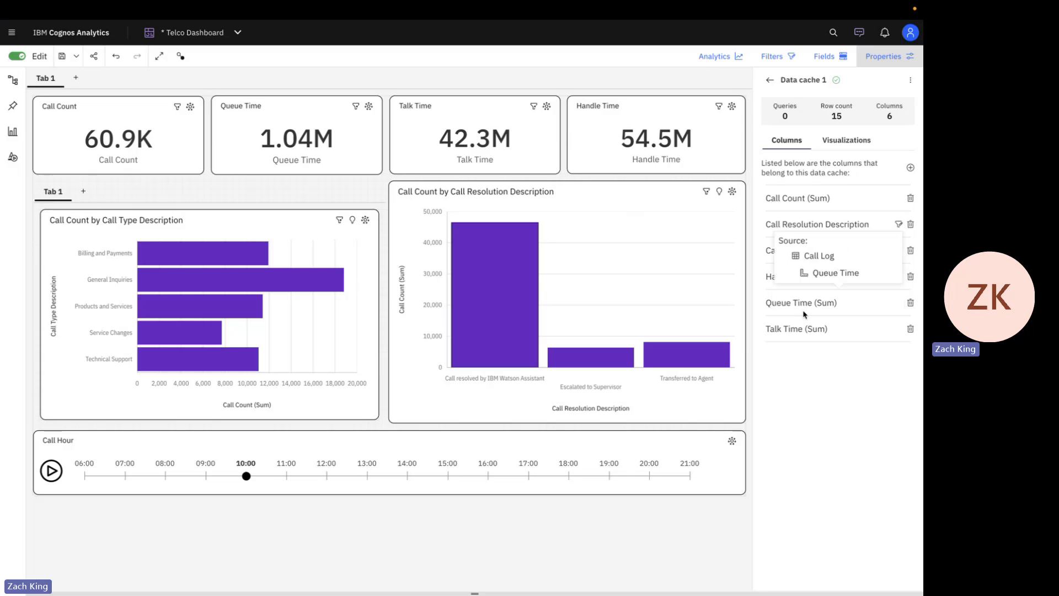
Add the Call Hour column to Data cache 1.
{"action": "left_click", "coordinate": [910, 168]}
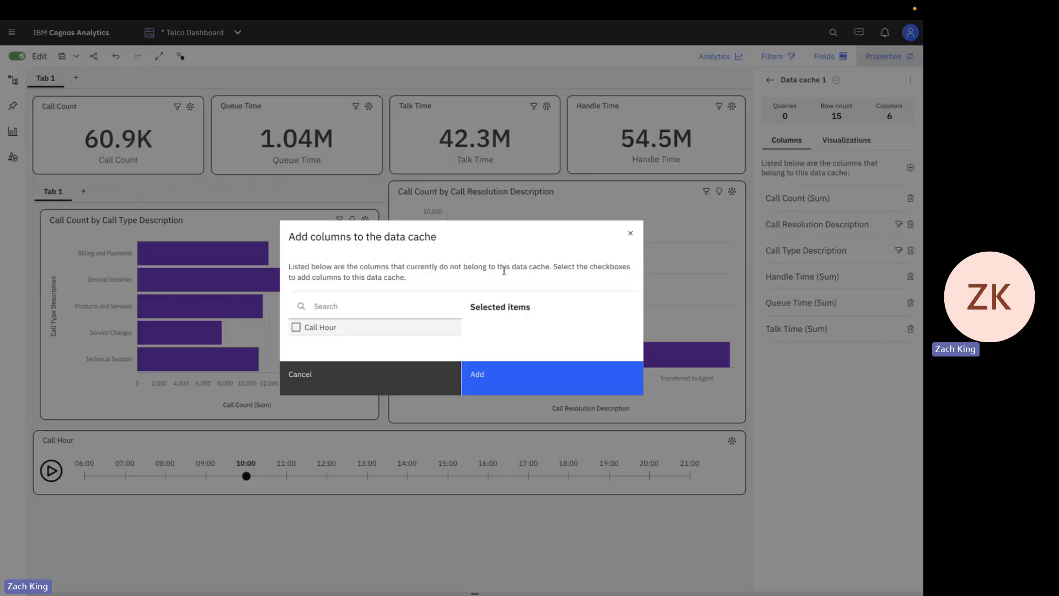
{"action": "left_click", "coordinate": [309, 333]}
{"action": "left_click", "coordinate": [550, 389]}
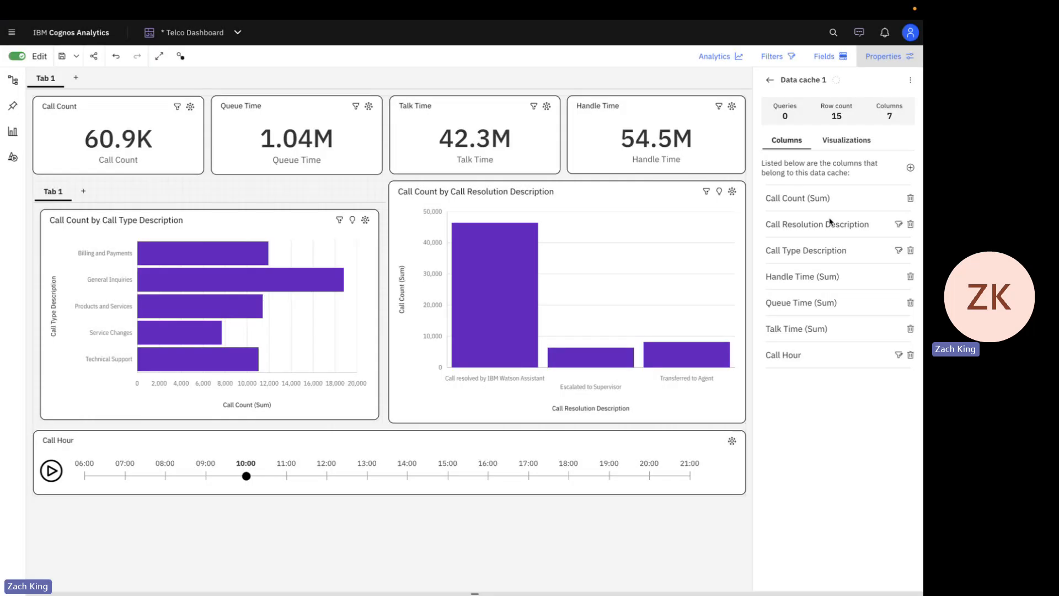
Enable Data cache 1 for the dashboard and load its data.
{"action": "left_click", "coordinate": [909, 80]}
{"action": "left_click", "coordinate": [882, 103]}
{"action": "left_click", "coordinate": [769, 80]}
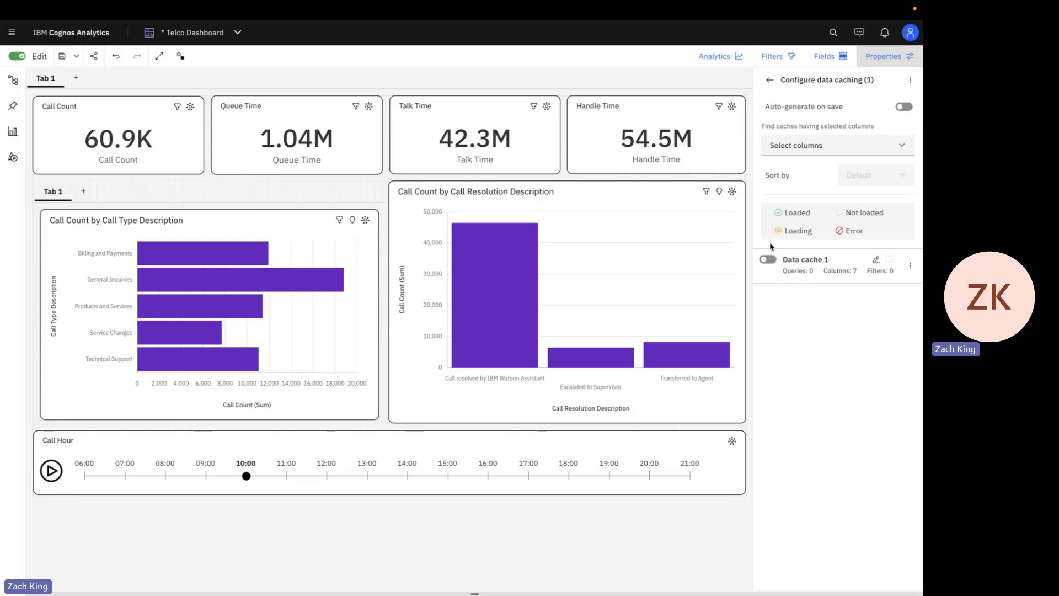
{"action": "left_click", "coordinate": [767, 259]}
{"action": "left_click", "coordinate": [912, 264]}
{"action": "left_click", "coordinate": [887, 288]}
Compare Call Hour timeline playback with Data cache 1 enabled, disabled, and enabled again.
{"action": "left_click", "coordinate": [50, 471]}
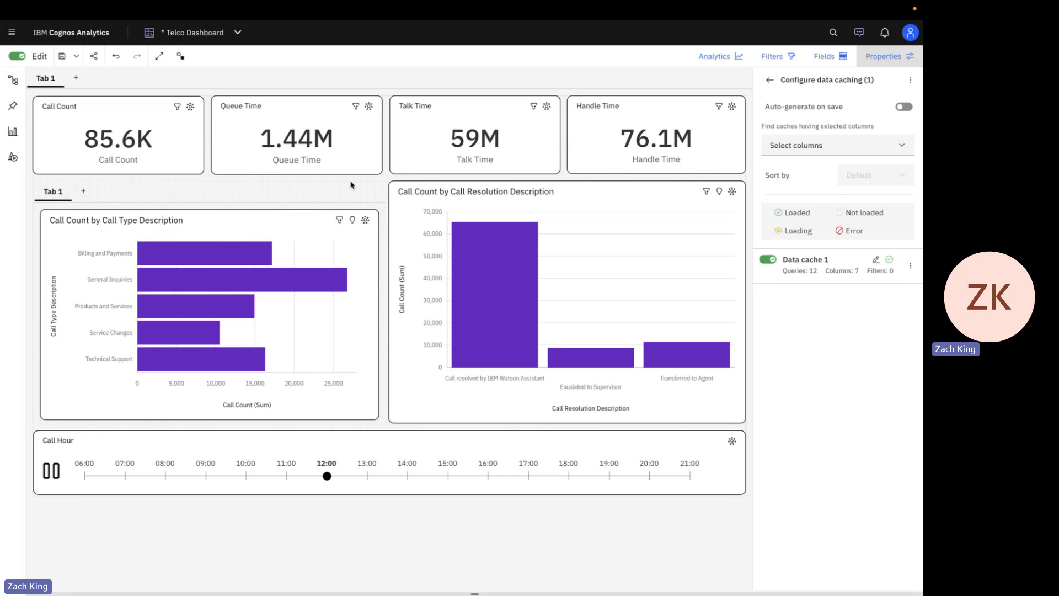
{"action": "left_click", "coordinate": [45, 475]}
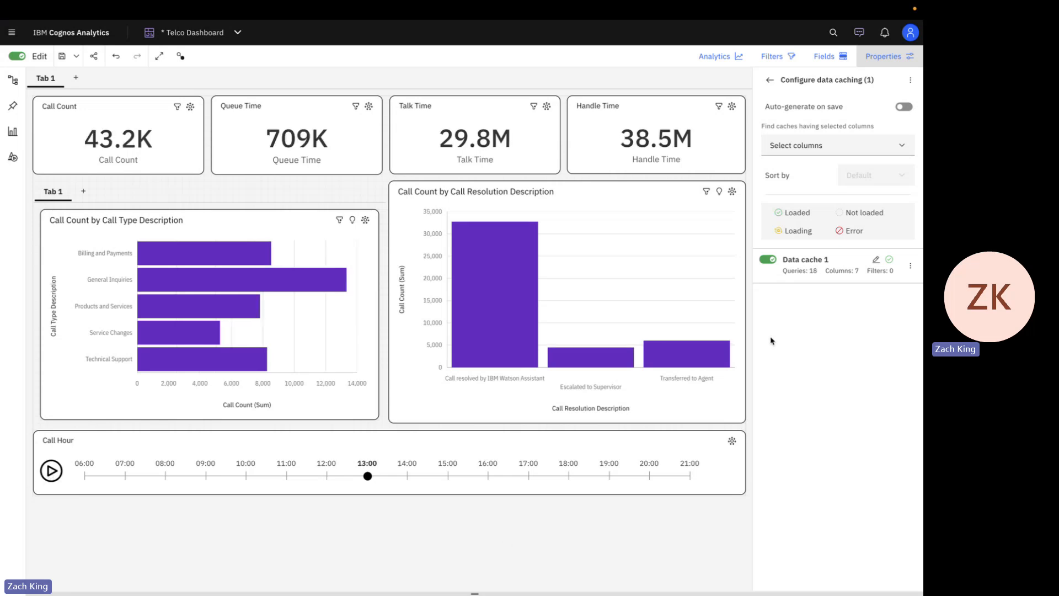
{"action": "left_click", "coordinate": [768, 259]}
{"action": "left_click", "coordinate": [53, 473]}
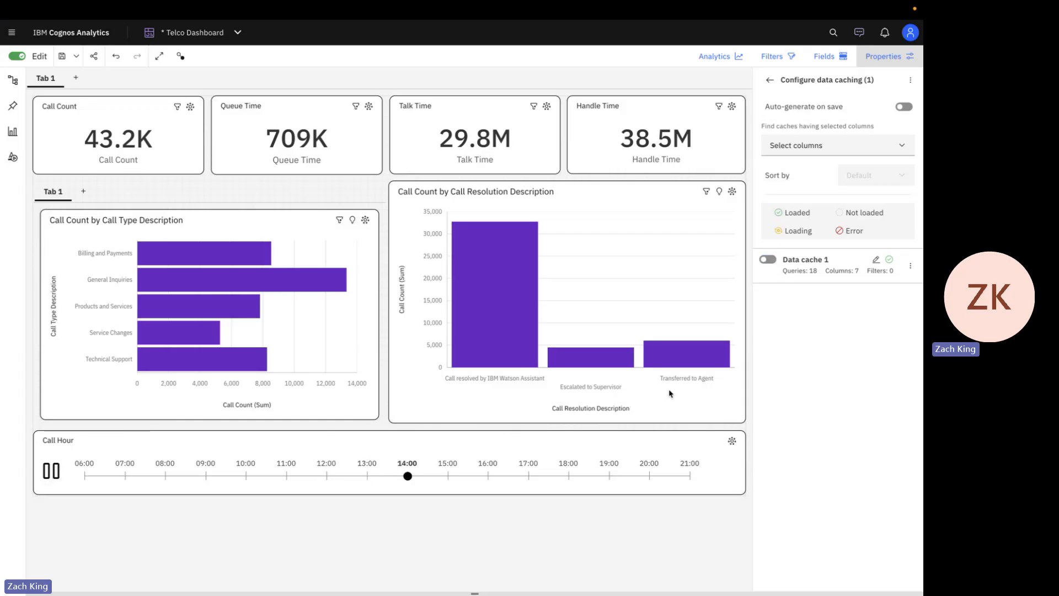
{"action": "left_click", "coordinate": [768, 259]}
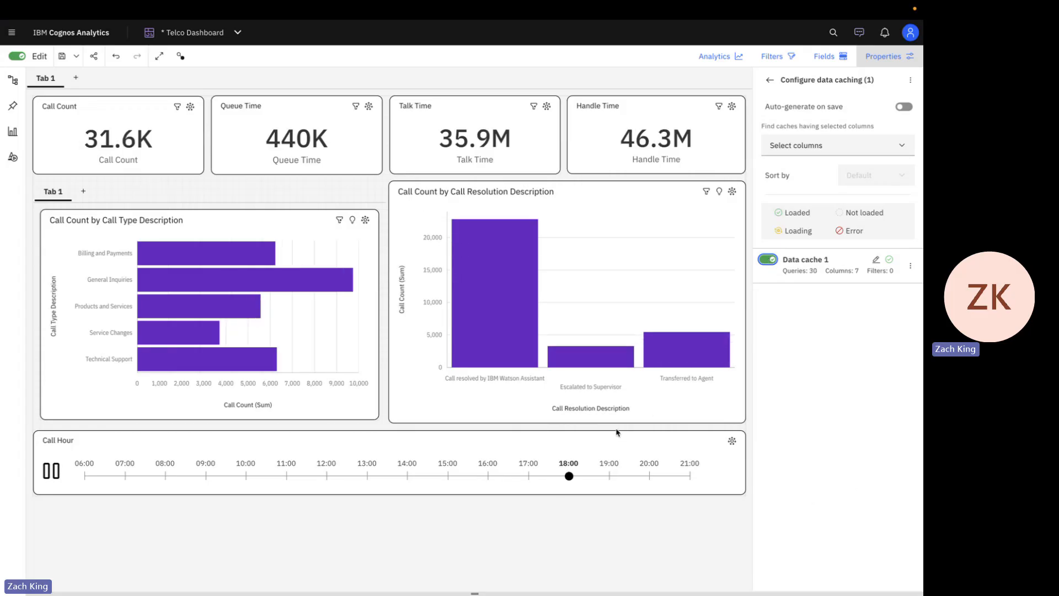
Close the data cache configuration and pause the Call Hour playback at 10:00.
{"action": "left_click", "coordinate": [886, 59]}
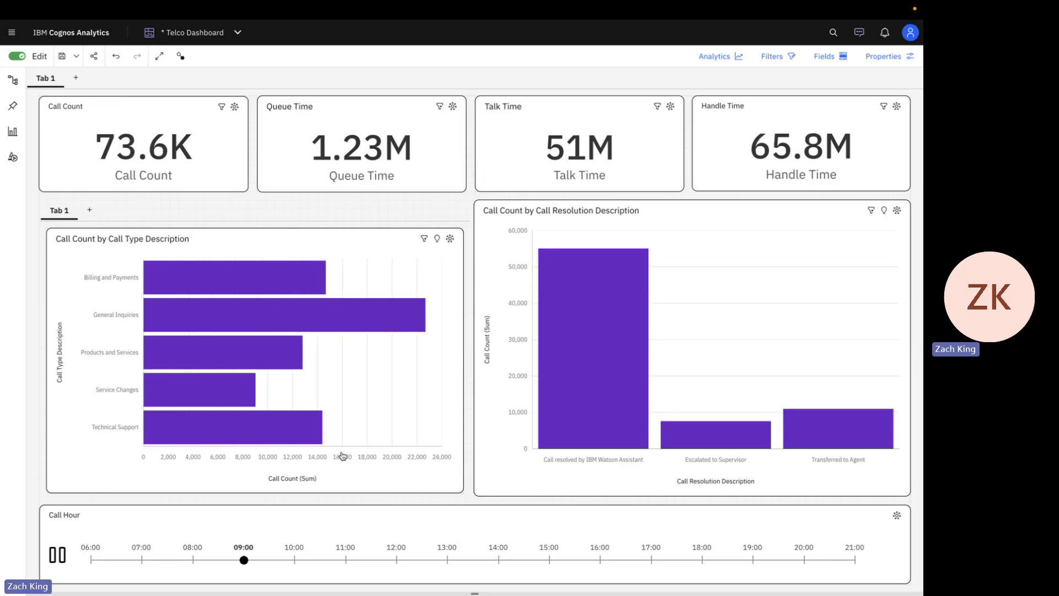
{"action": "left_click", "coordinate": [57, 555]}
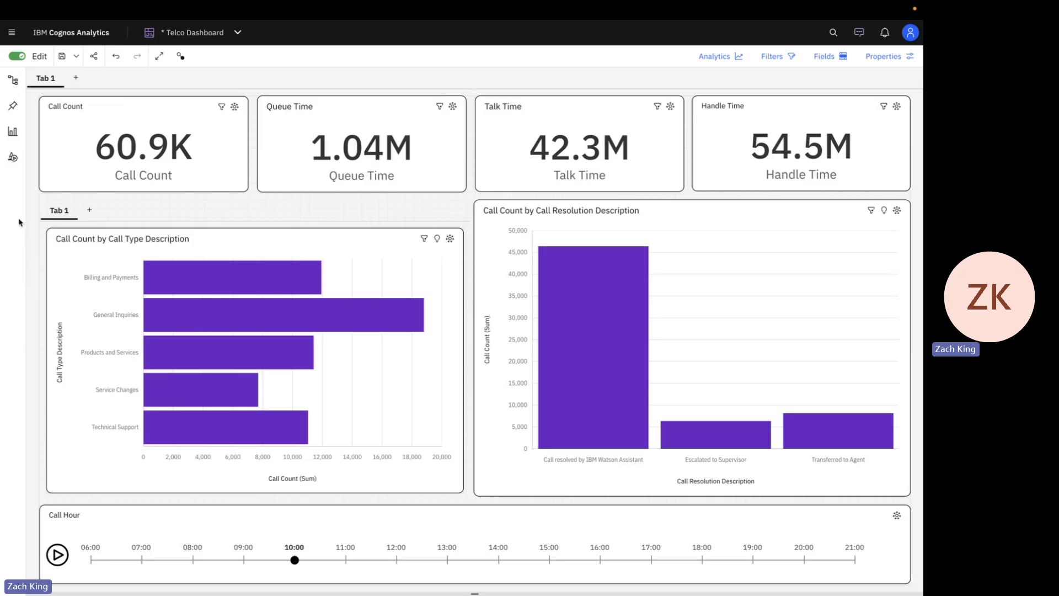
Add a second tab with the single-area template to the nested tab container holding the Call Type Description chart.
{"action": "left_click", "coordinate": [150, 217]}
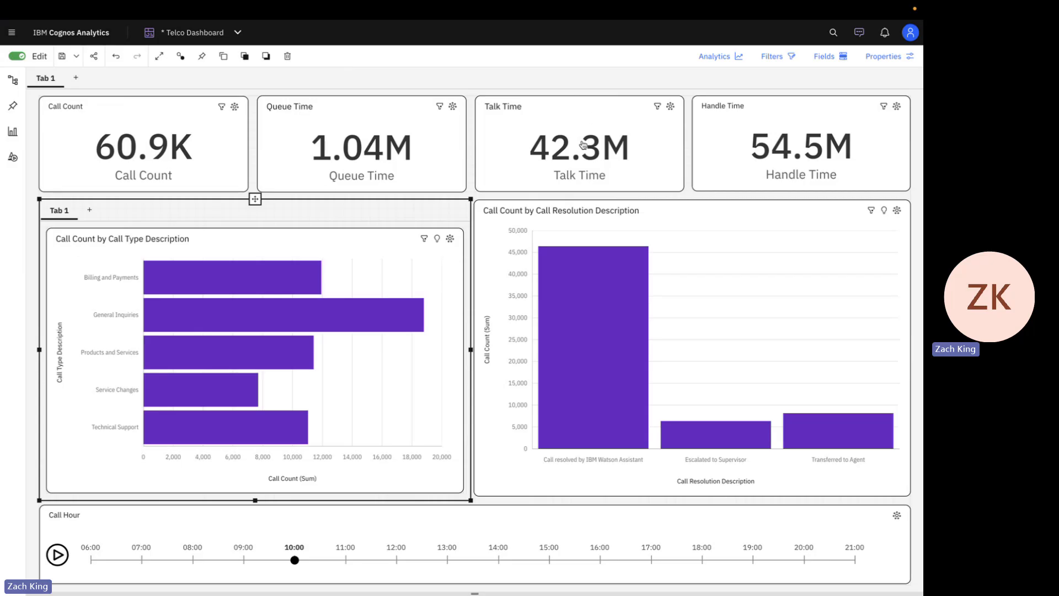
{"action": "left_click", "coordinate": [610, 80]}
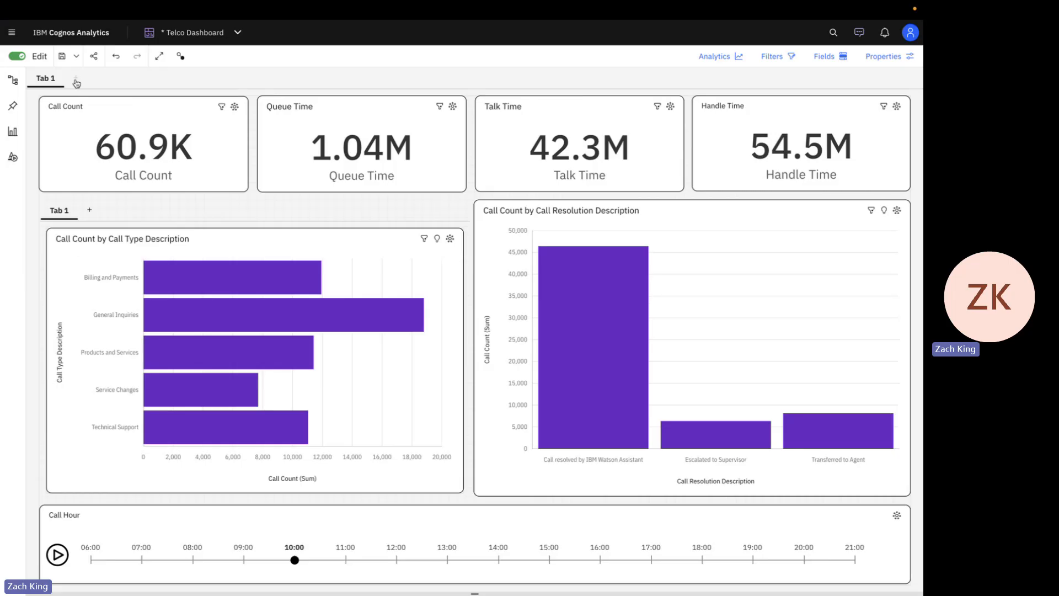
{"action": "left_click", "coordinate": [91, 215]}
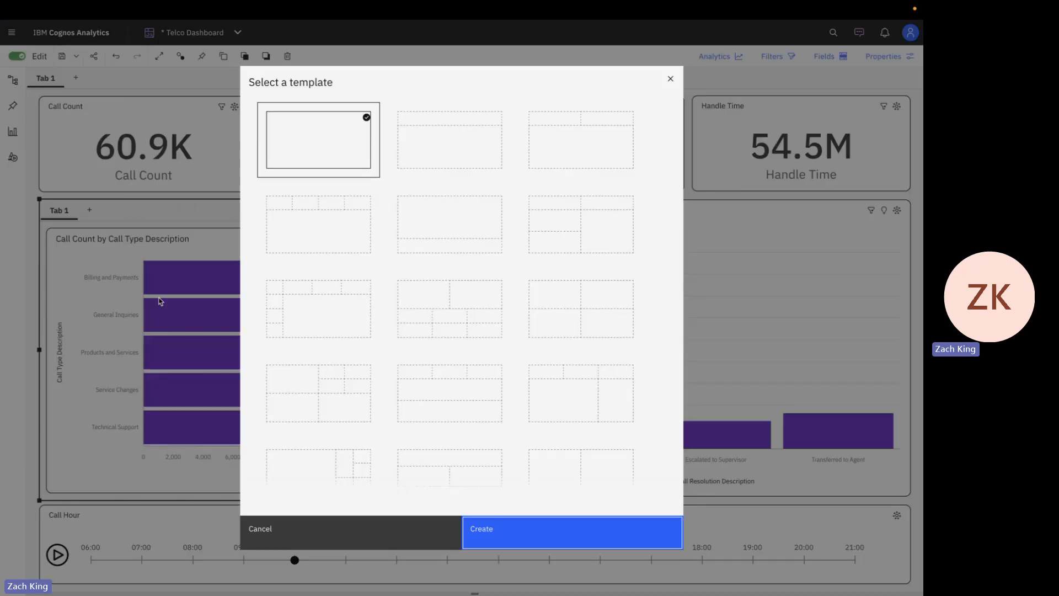
{"action": "left_click", "coordinate": [529, 532]}
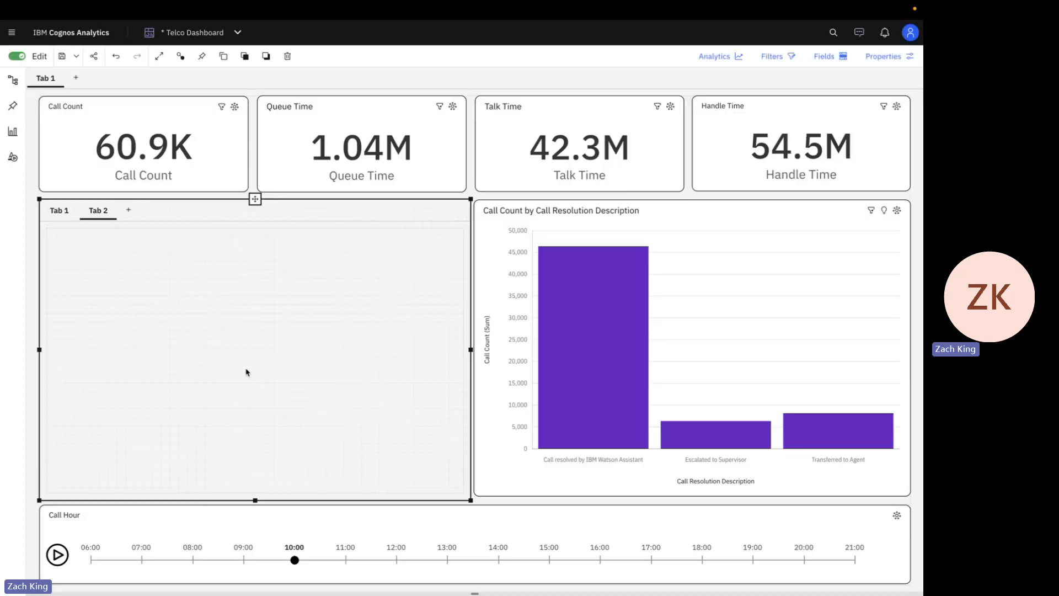
Add a chart of Call Count by Call Type ID from the Call Centre UK 2023 source to the nested Tab 2.
{"action": "left_click", "coordinate": [13, 80]}
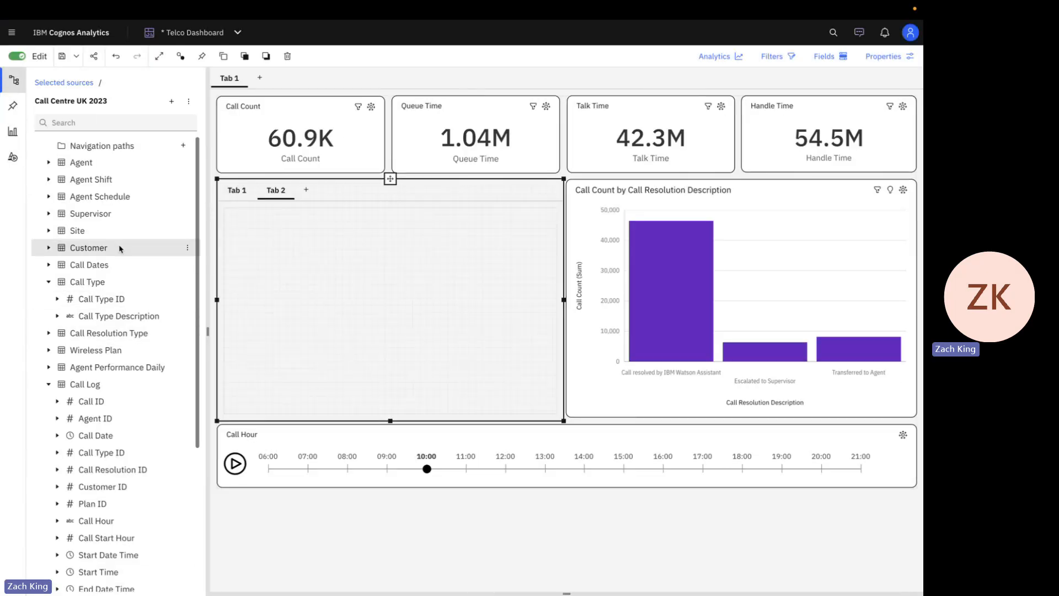
{"action": "left_click", "coordinate": [120, 301]}
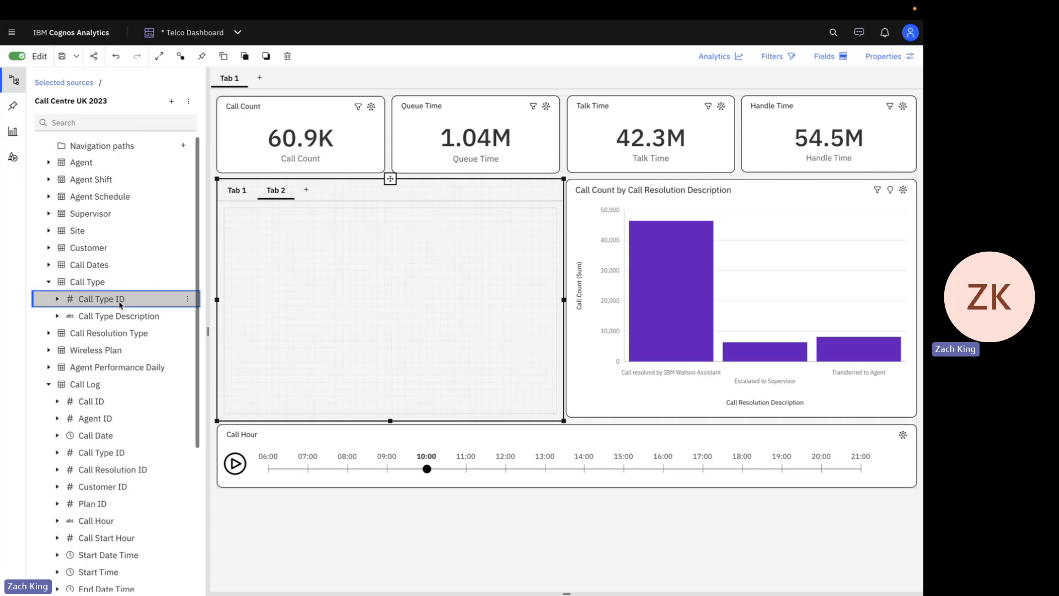
{"action": "scroll", "coordinate": [104, 442], "scroll_direction": "down", "scroll_amount": 4}
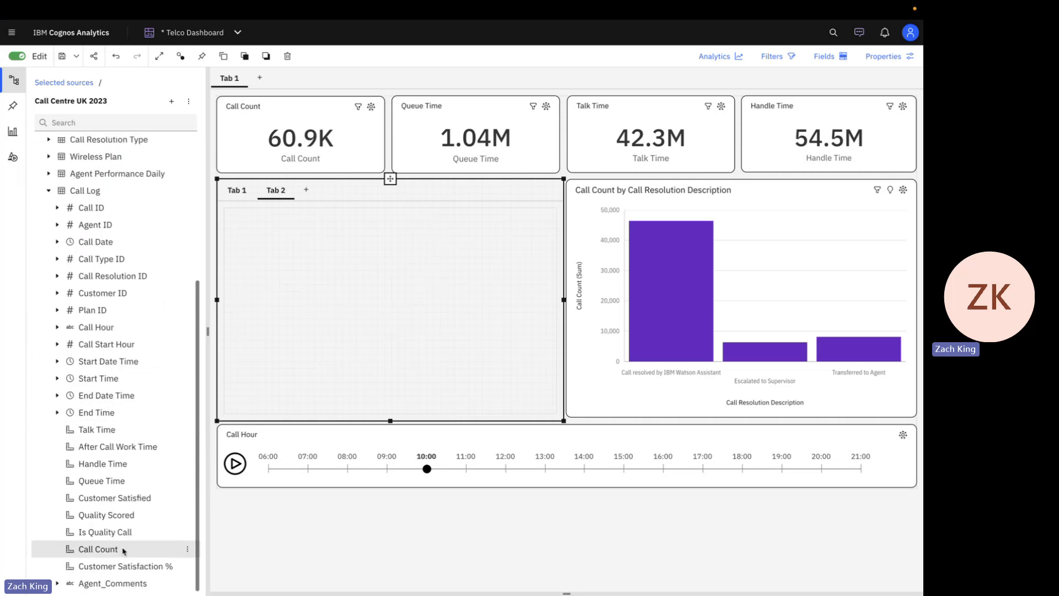
{"action": "left_click", "coordinate": [124, 549]}
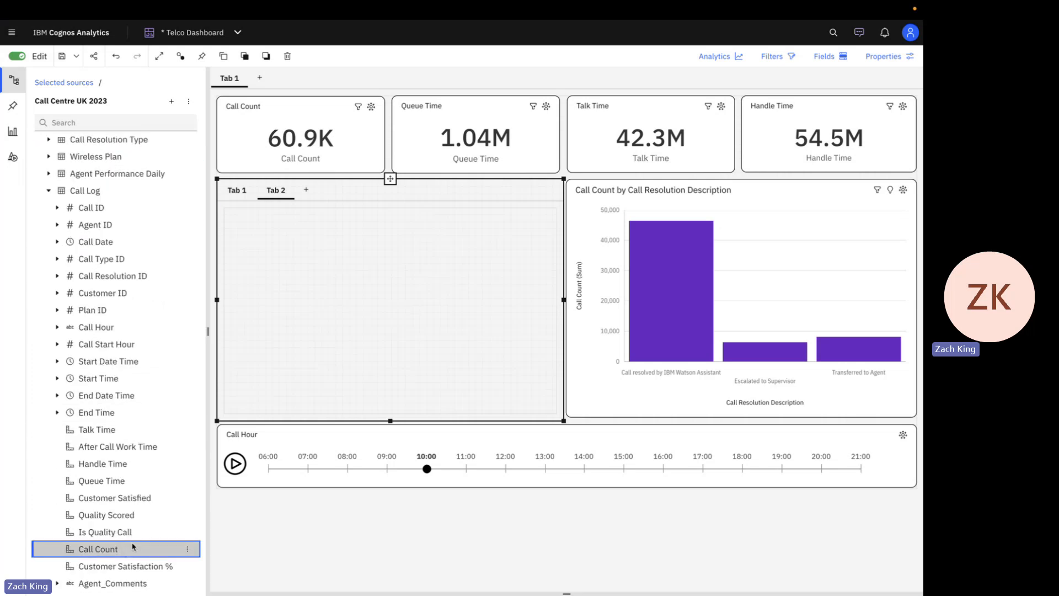
{"action": "left_click_drag", "start_coordinate": [133, 546], "coordinate": [330, 345]}
{"action": "left_click", "coordinate": [21, 77]}
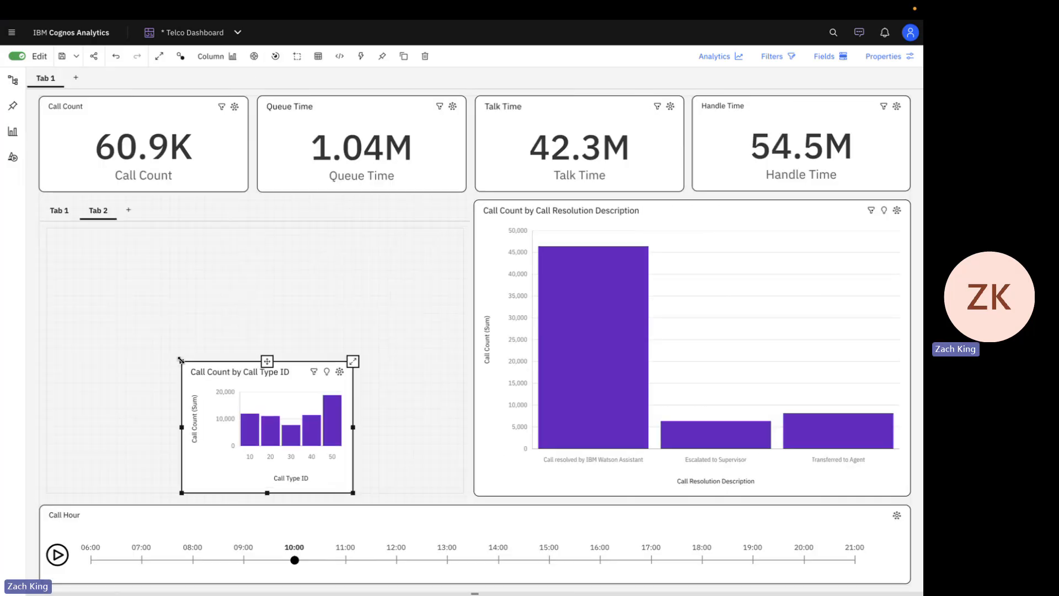
Enlarge the Call Count by Call Type ID chart to fill the whole nested Tab 2 area.
{"action": "left_click_drag", "start_coordinate": [180, 359], "coordinate": [47, 228]}
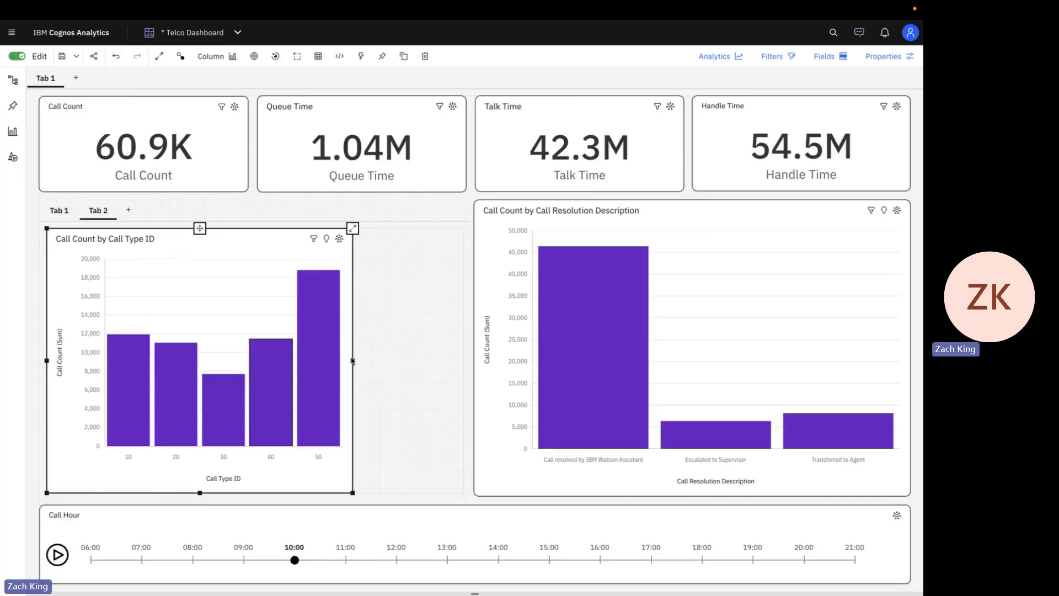
{"action": "left_click_drag", "start_coordinate": [352, 362], "coordinate": [463, 362]}
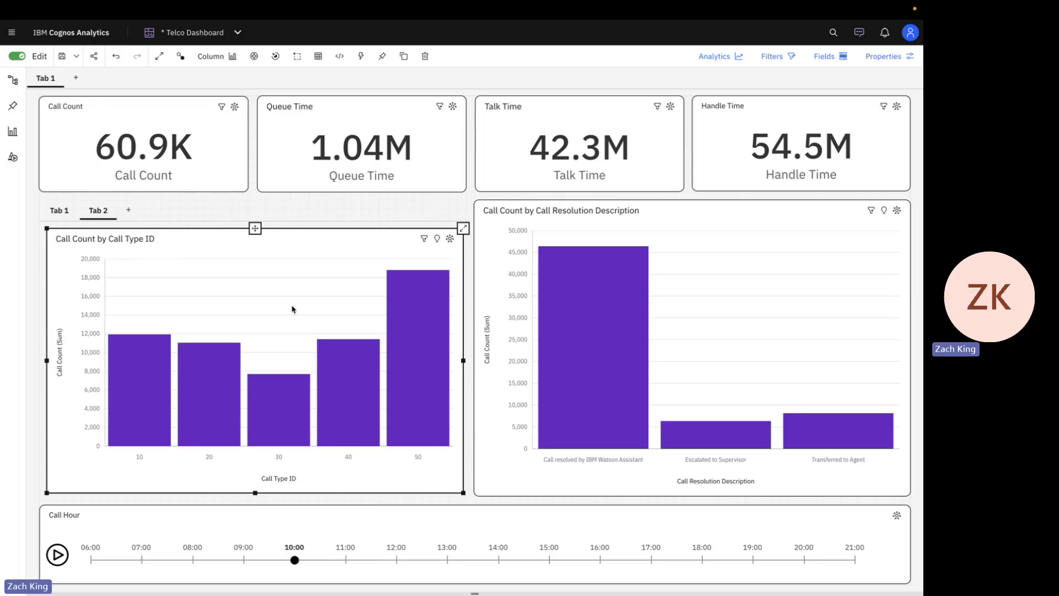
{"action": "left_click", "coordinate": [481, 87]}
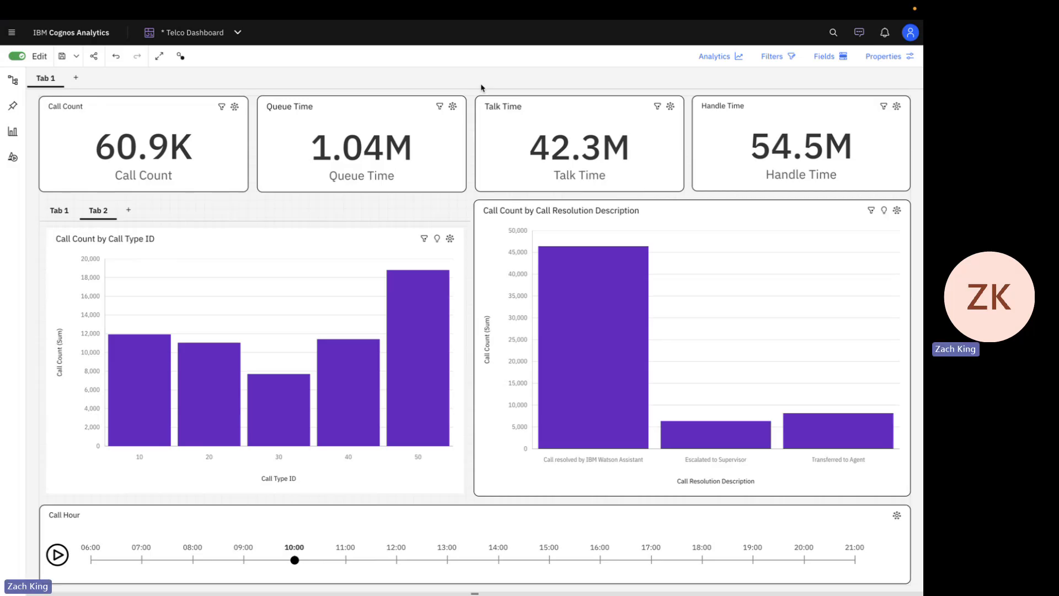
Switch between the nested Tab 1 and Tab 2 to view their charts, ending on Tab 1.
{"action": "left_click", "coordinate": [56, 209]}
{"action": "left_click", "coordinate": [93, 211]}
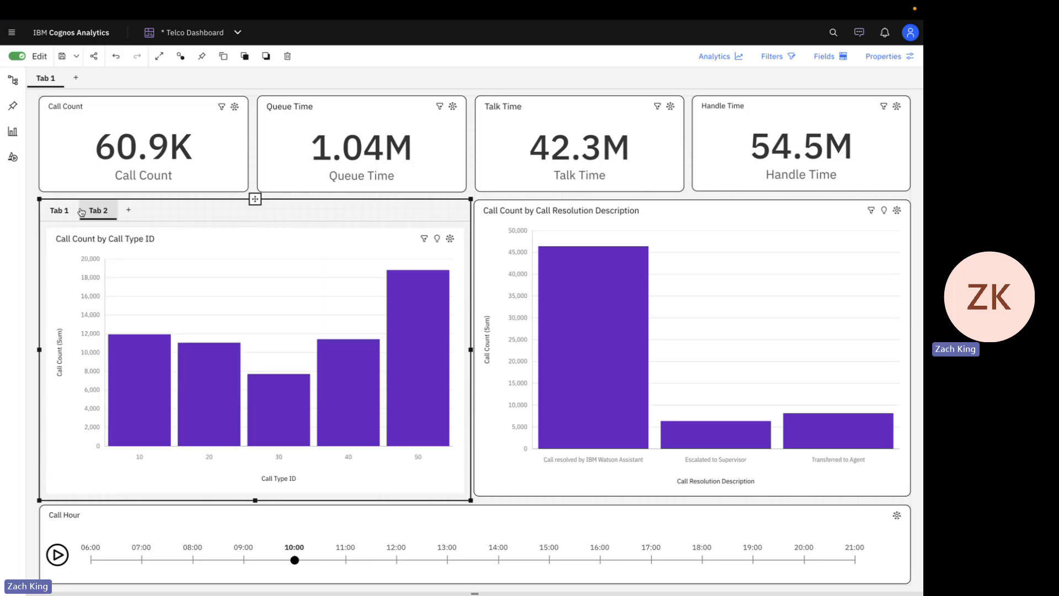
{"action": "left_click", "coordinate": [59, 211]}
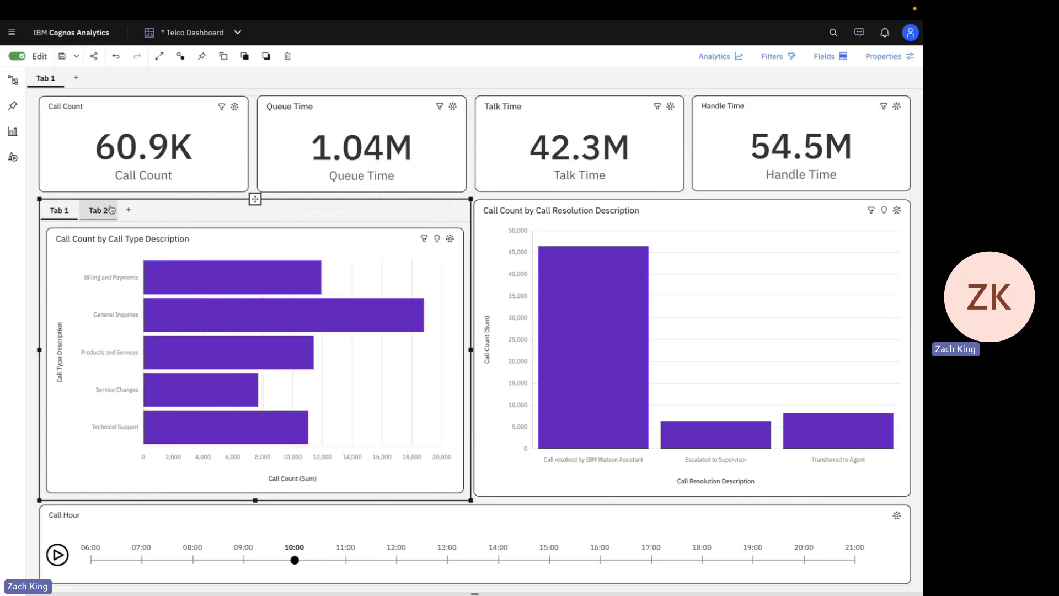
Rename the nested Tab 1 as "Call count by call type".
{"action": "left_click", "coordinate": [58, 211]}
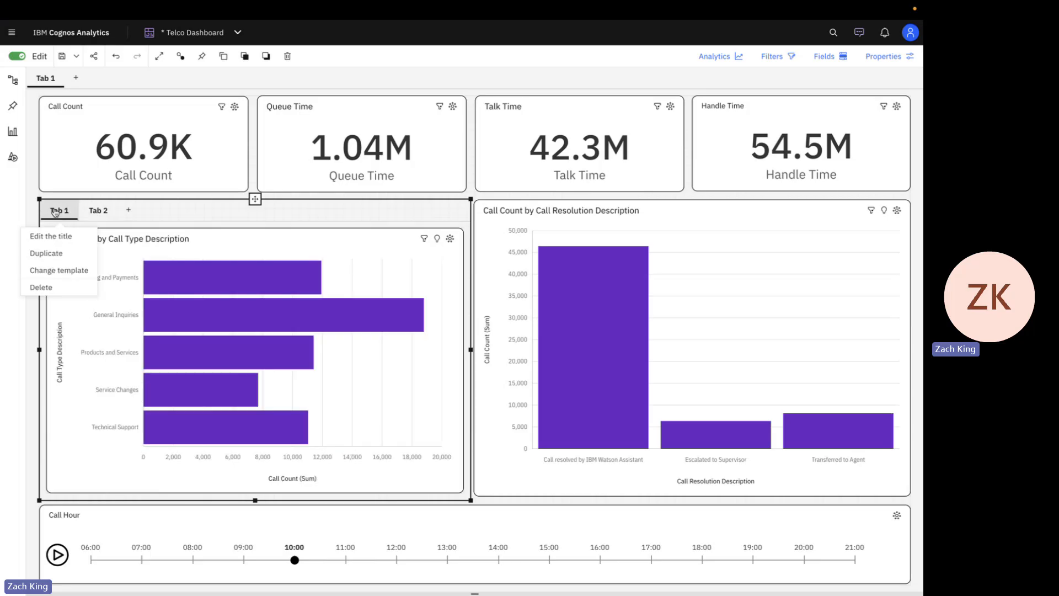
{"action": "left_click", "coordinate": [66, 237]}
{"action": "type", "text": "Cal"}
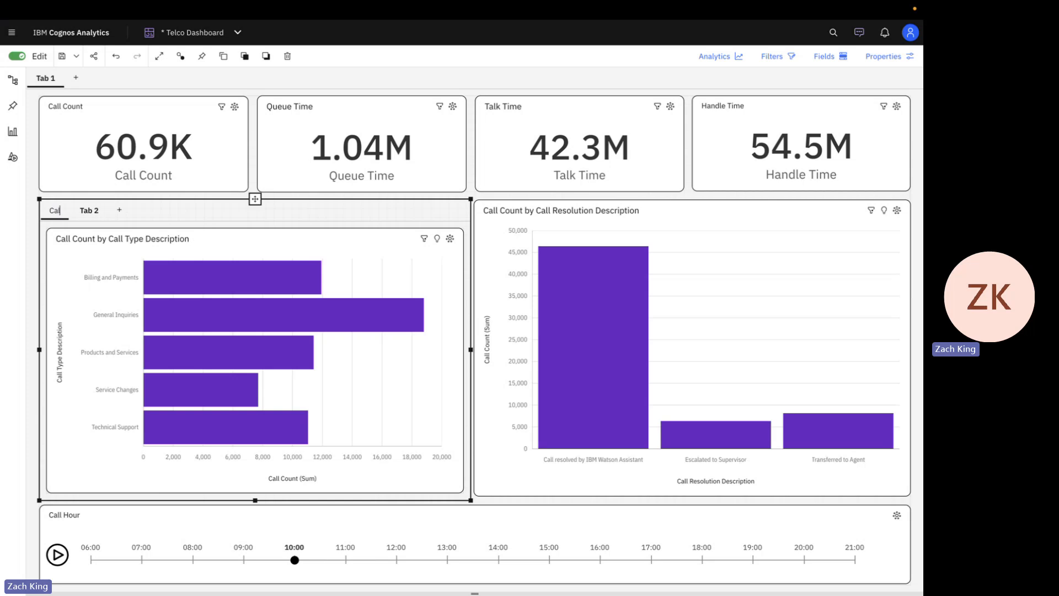
{"action": "type", "text": "l count by call tyo"}
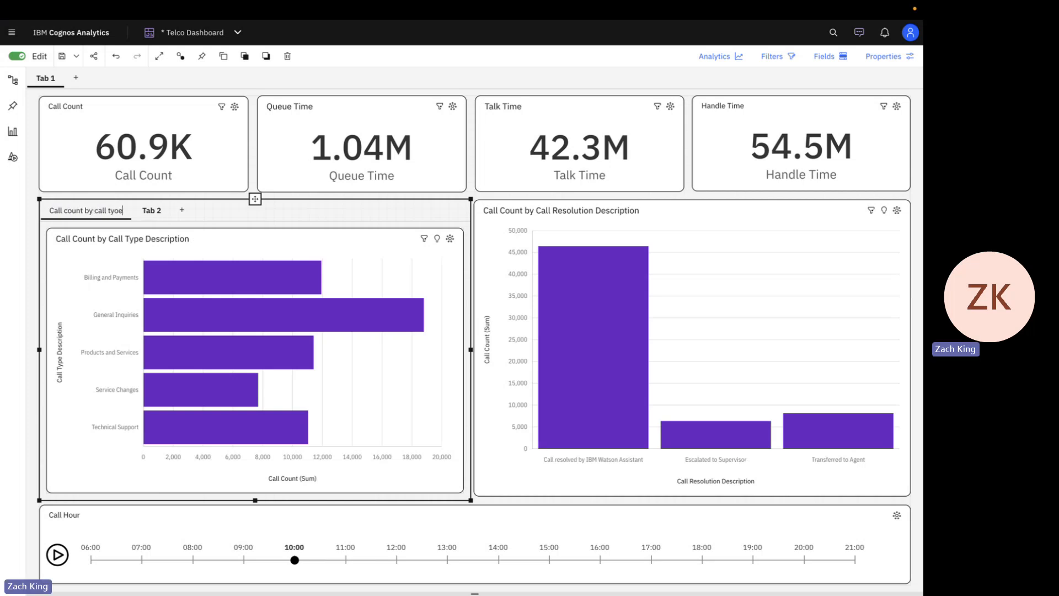
{"action": "type", "text": "e"}
{"action": "key", "text": "Return"}
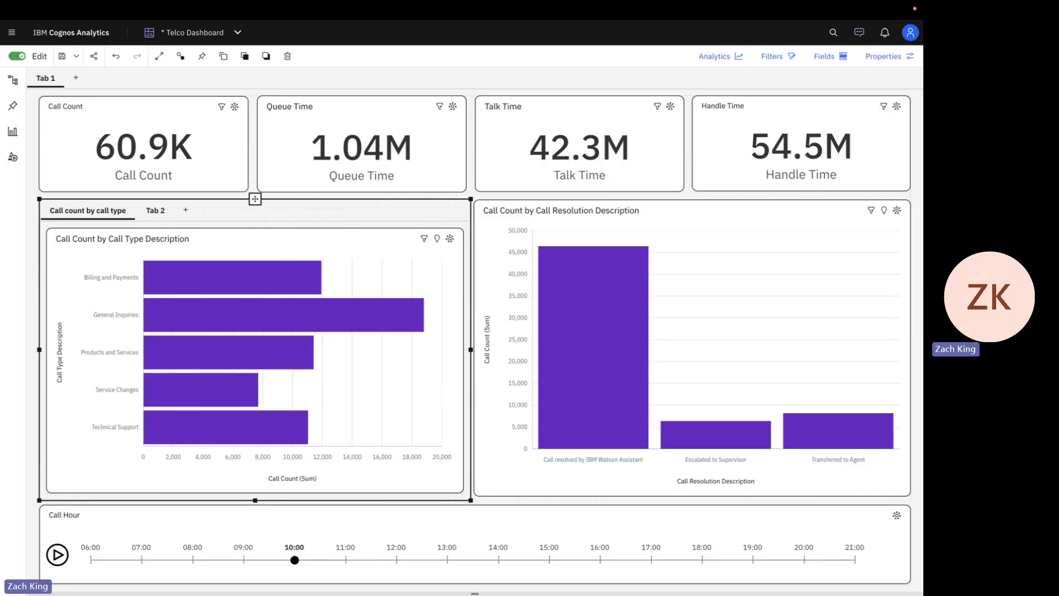
View the layout templates offered for the "Call count by call type" tab without changing it, and return to the presentation slides.
{"action": "left_click", "coordinate": [83, 211]}
{"action": "left_click", "coordinate": [92, 270]}
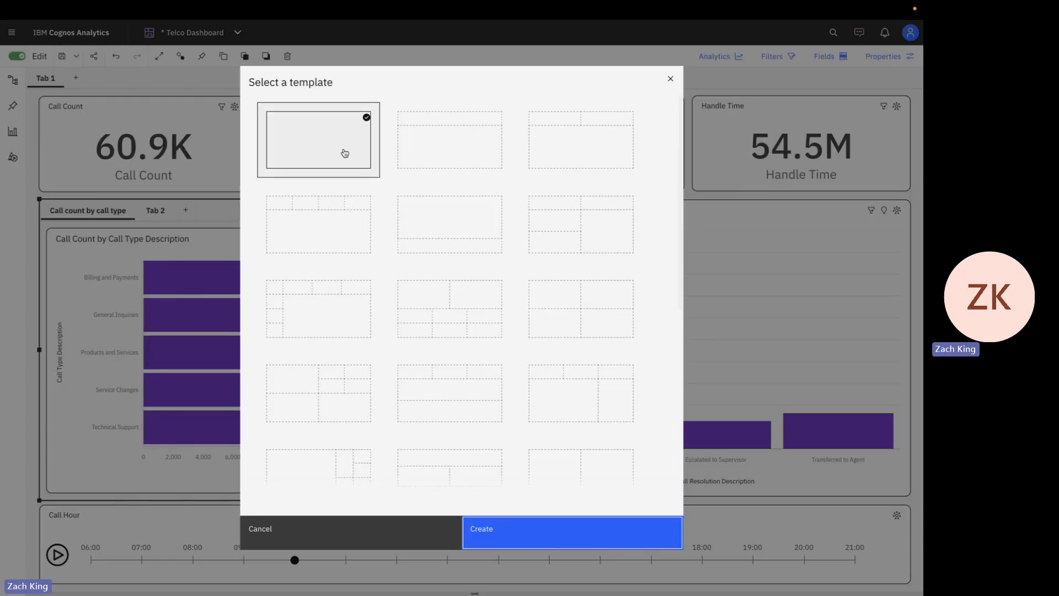
{"action": "left_click", "coordinate": [670, 83]}
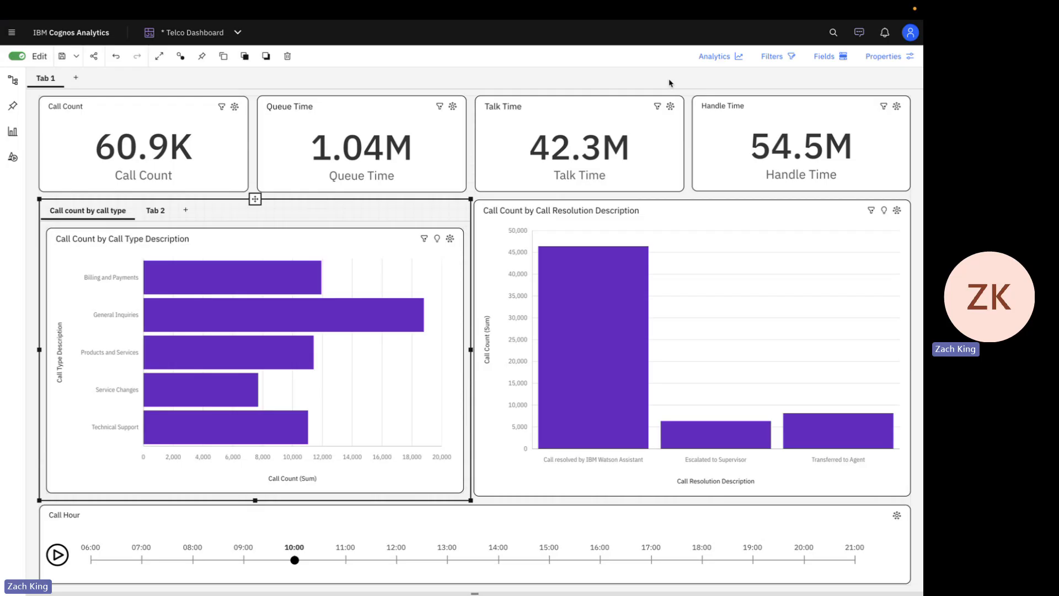
{"action": "key", "text": "ctrl+Left"}
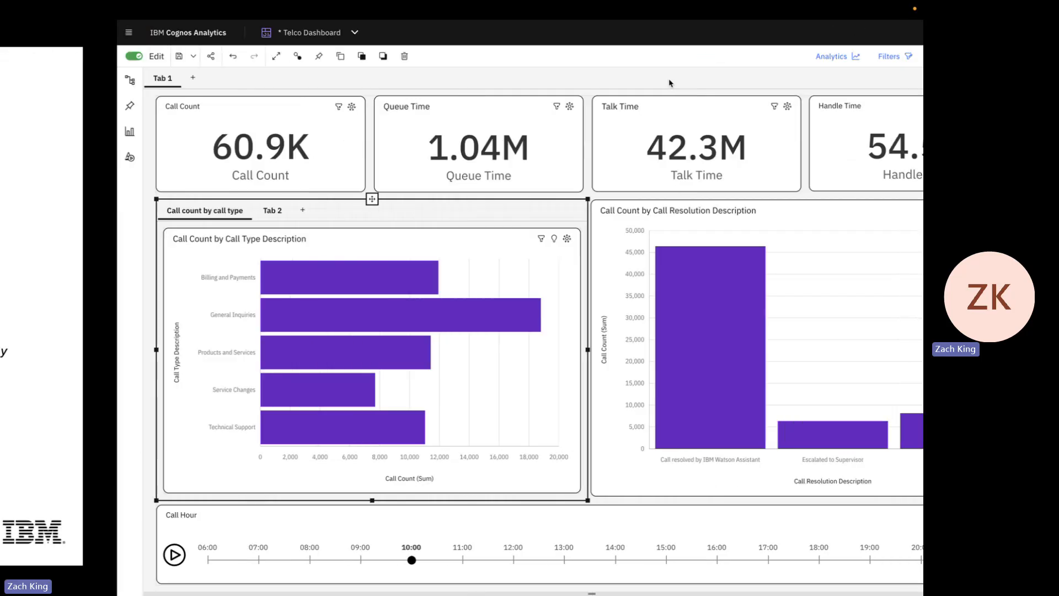